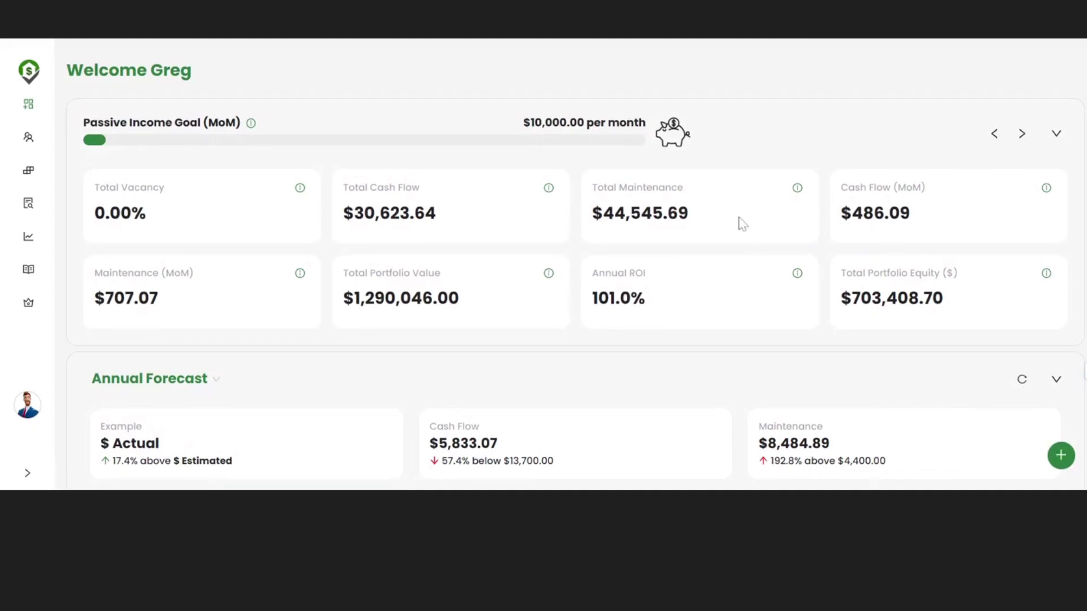
scroll(742, 224, down, 1)
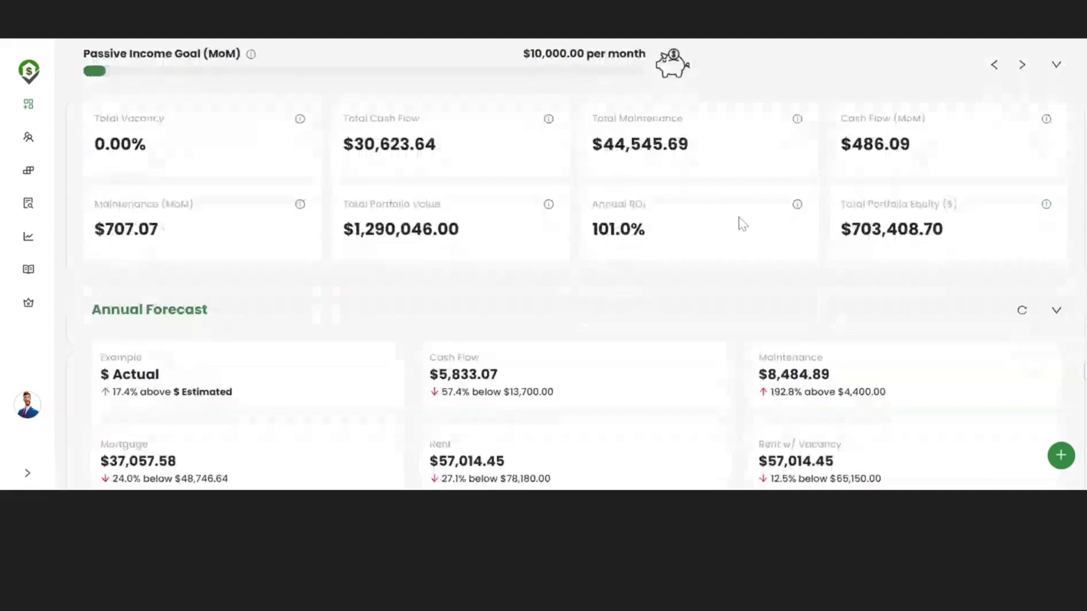
scroll(742, 224, up, 1)
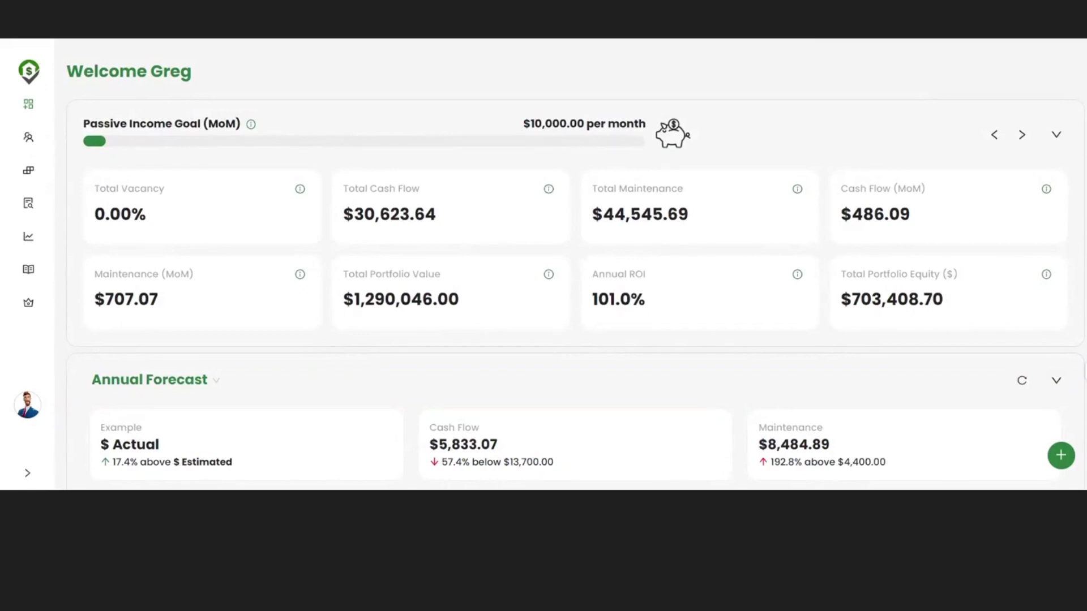
mouse_move(682, 136)
scroll(741, 144, down, 1)
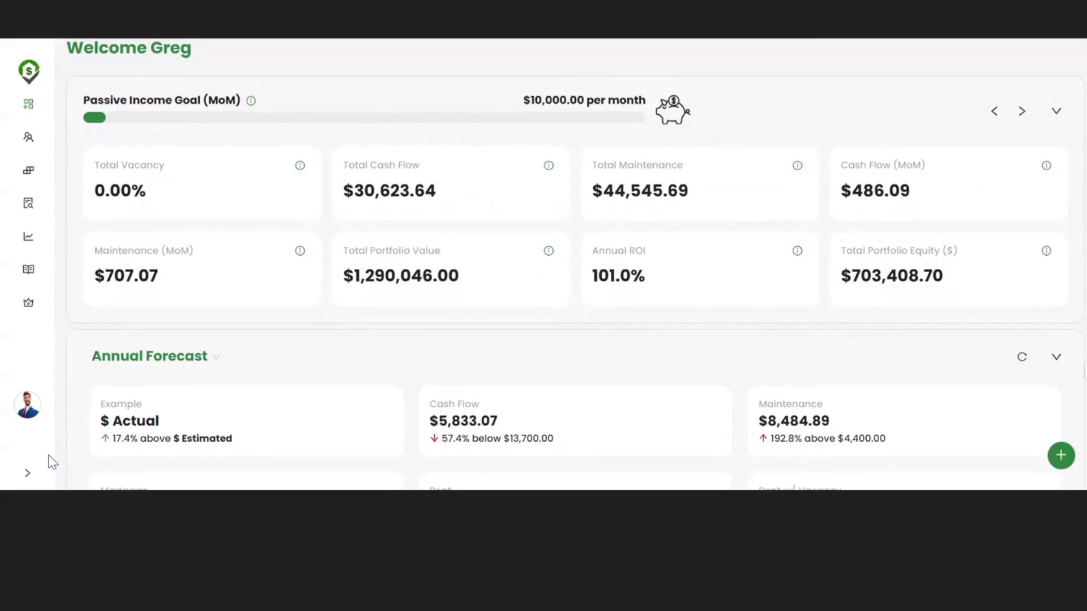
click(29, 473)
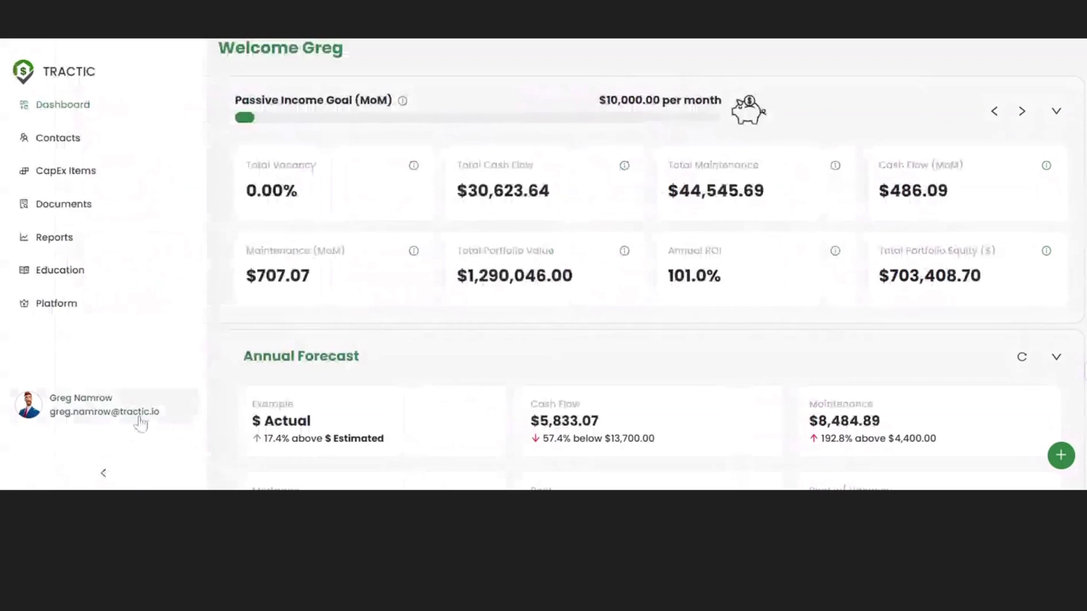
click(104, 473)
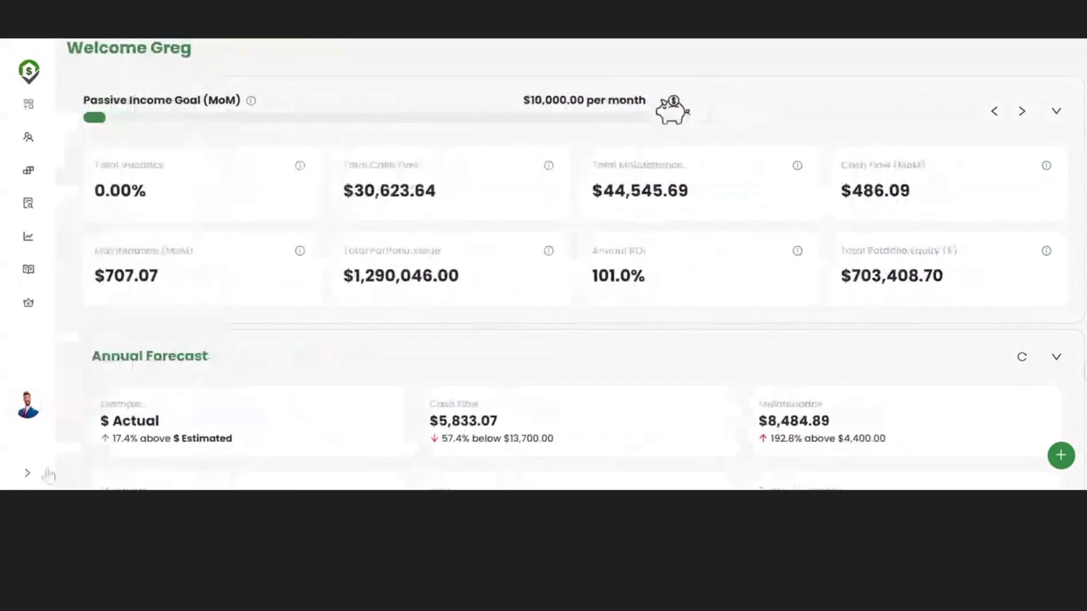
click(39, 473)
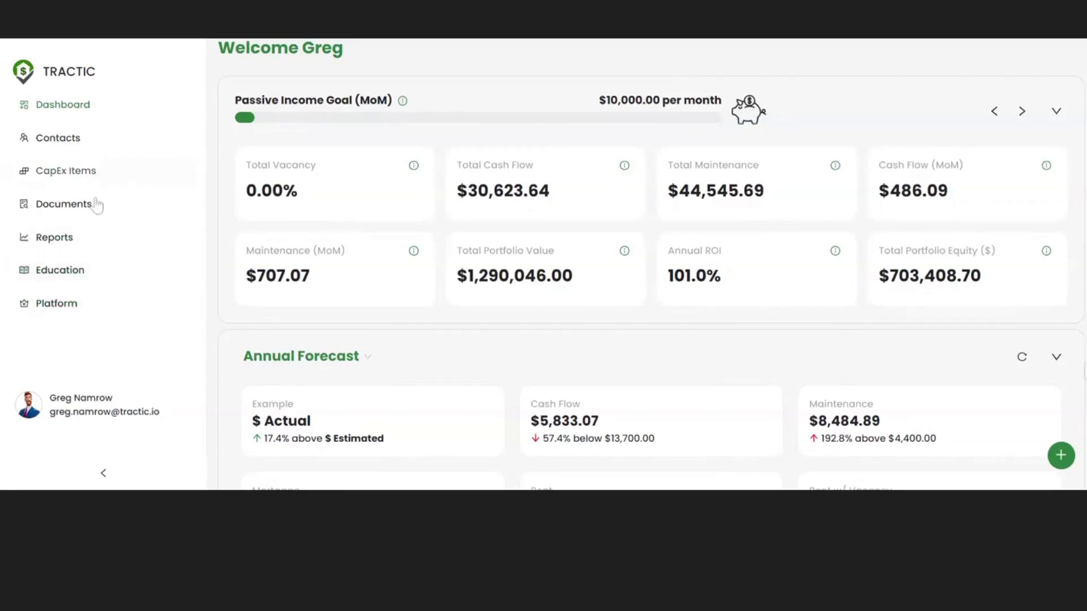
click(103, 476)
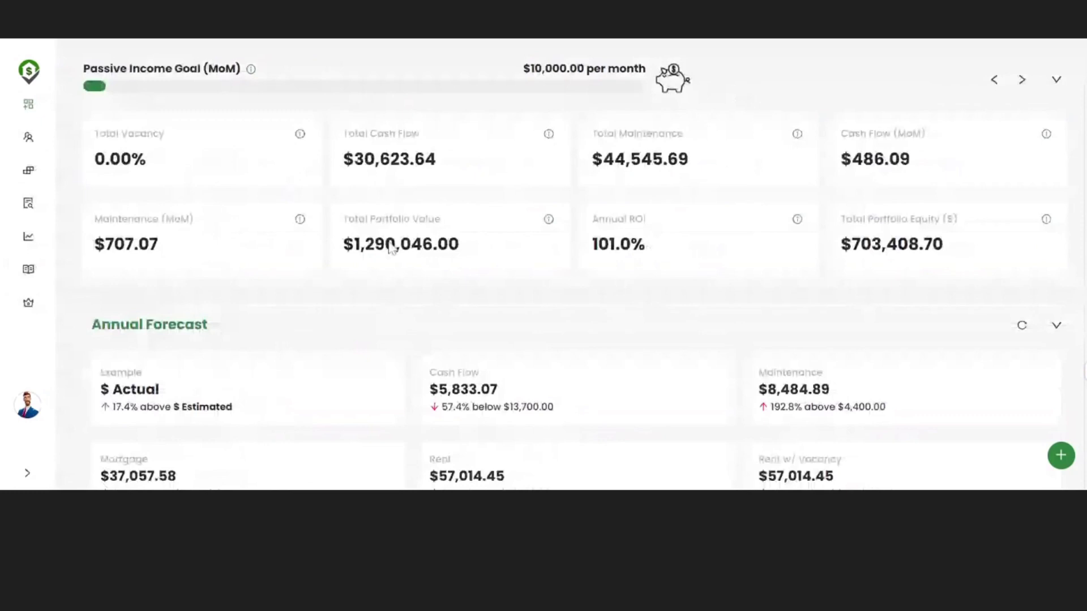
scroll(392, 249, up, 1)
click(27, 472)
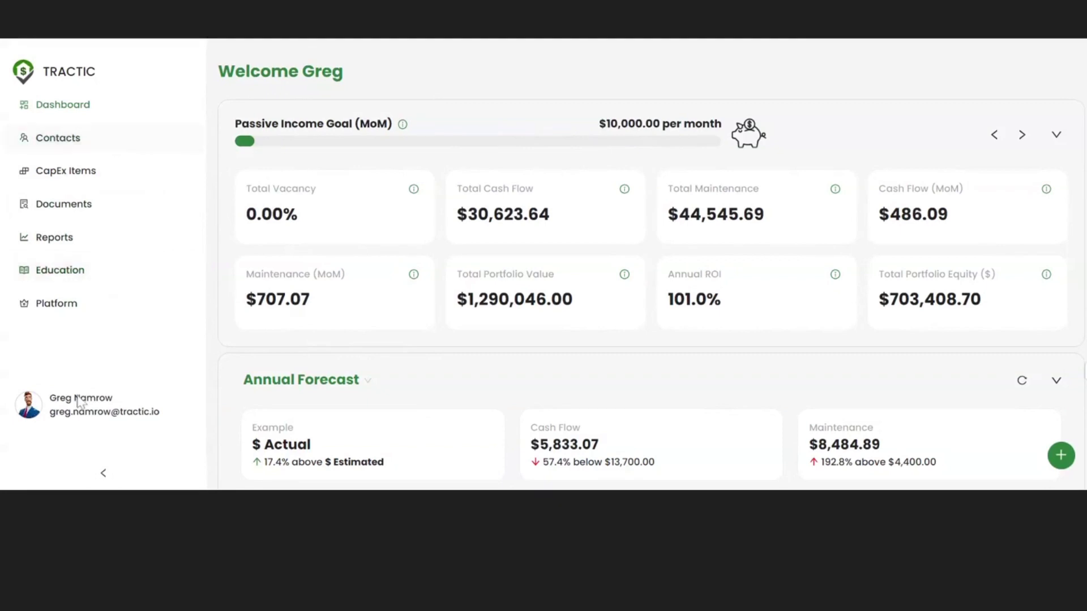
click(102, 475)
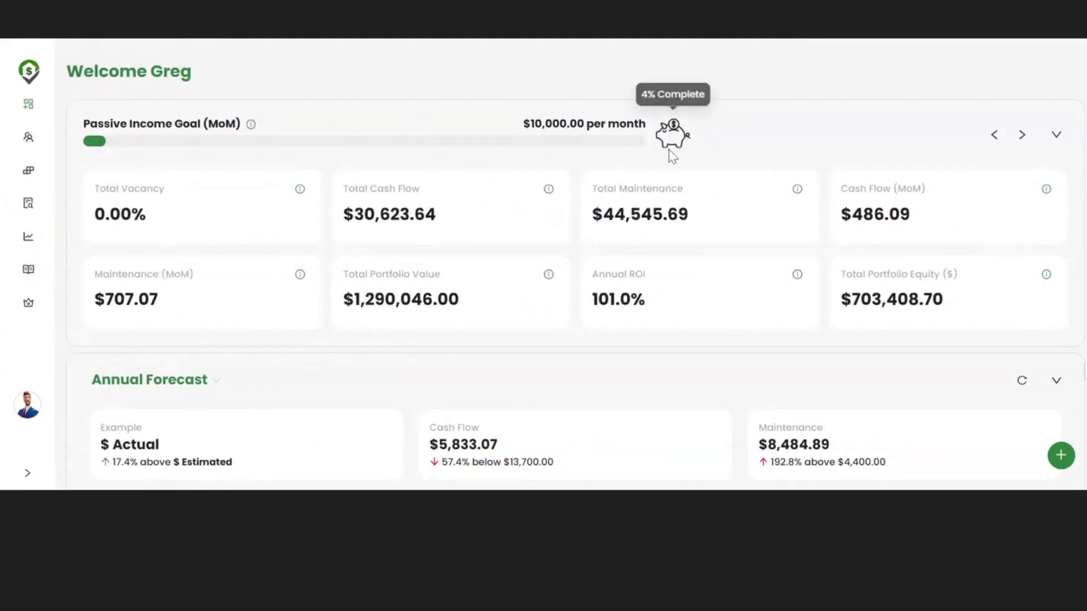
click(1019, 135)
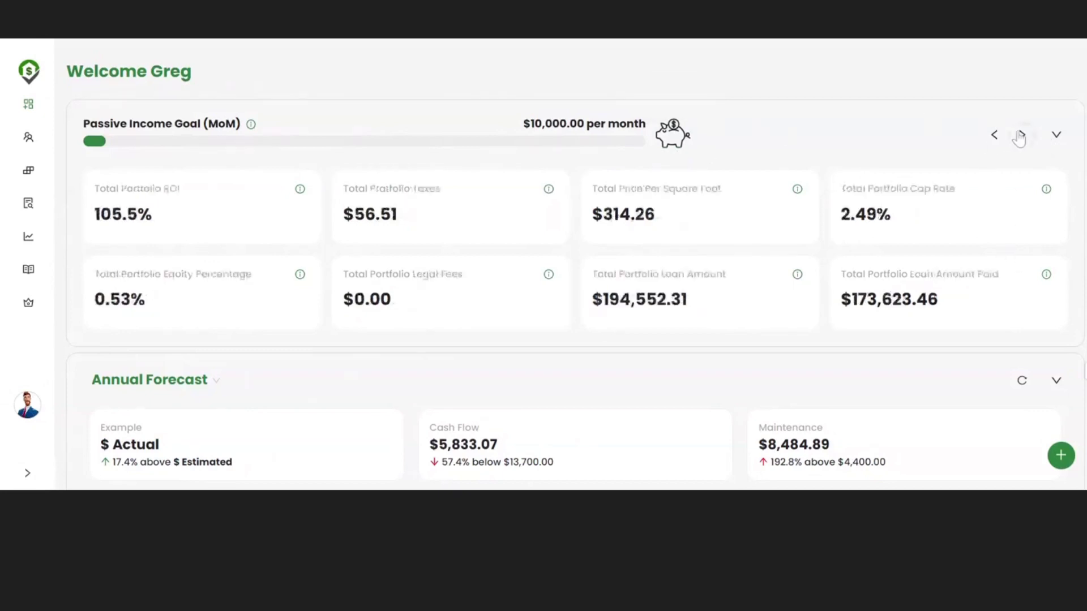
click(1019, 136)
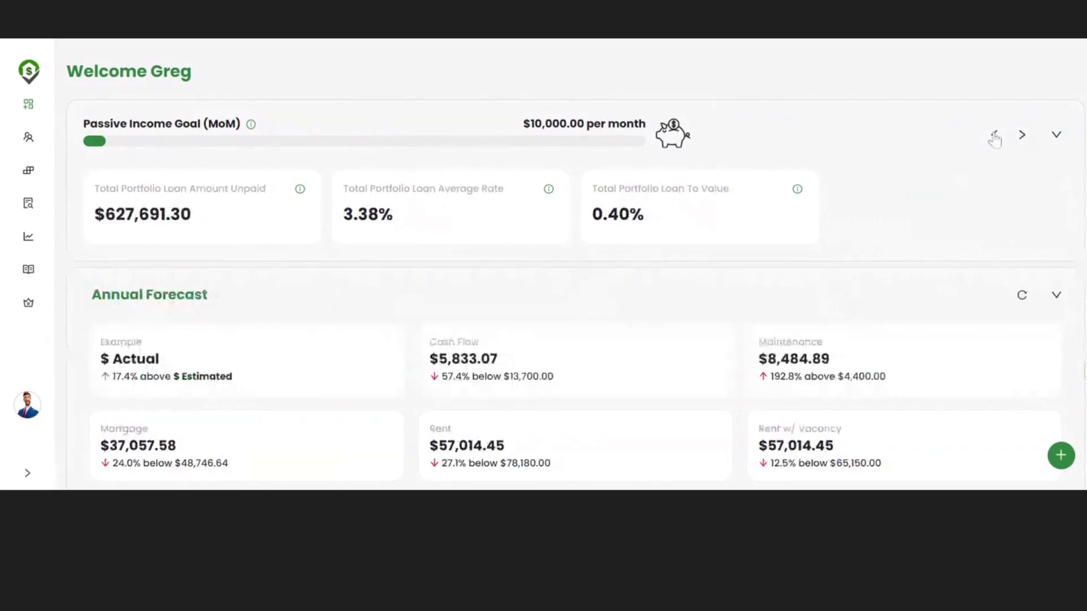
click(994, 137)
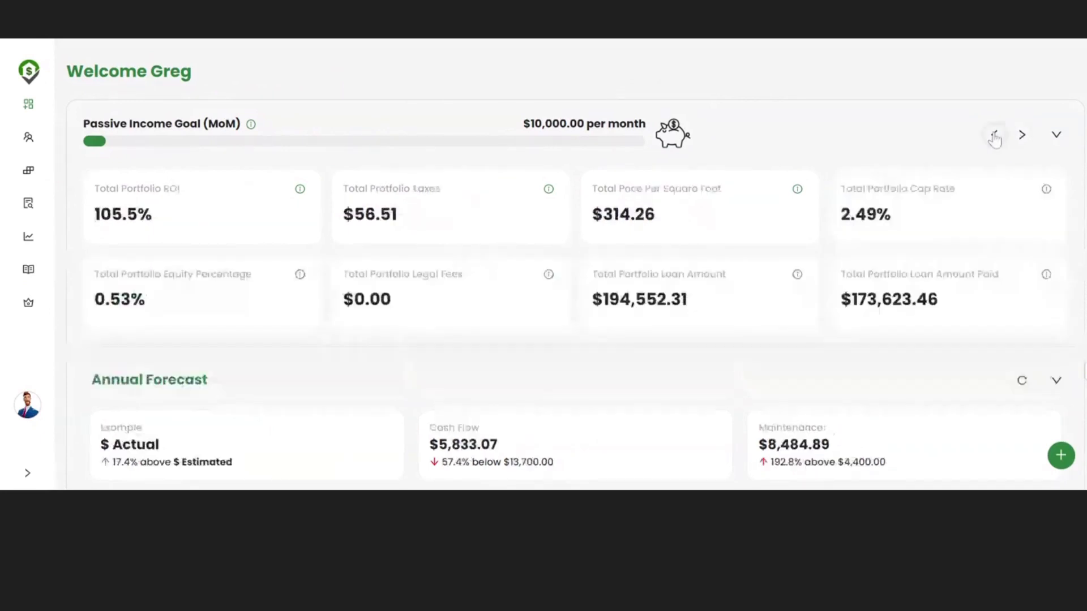
click(994, 137)
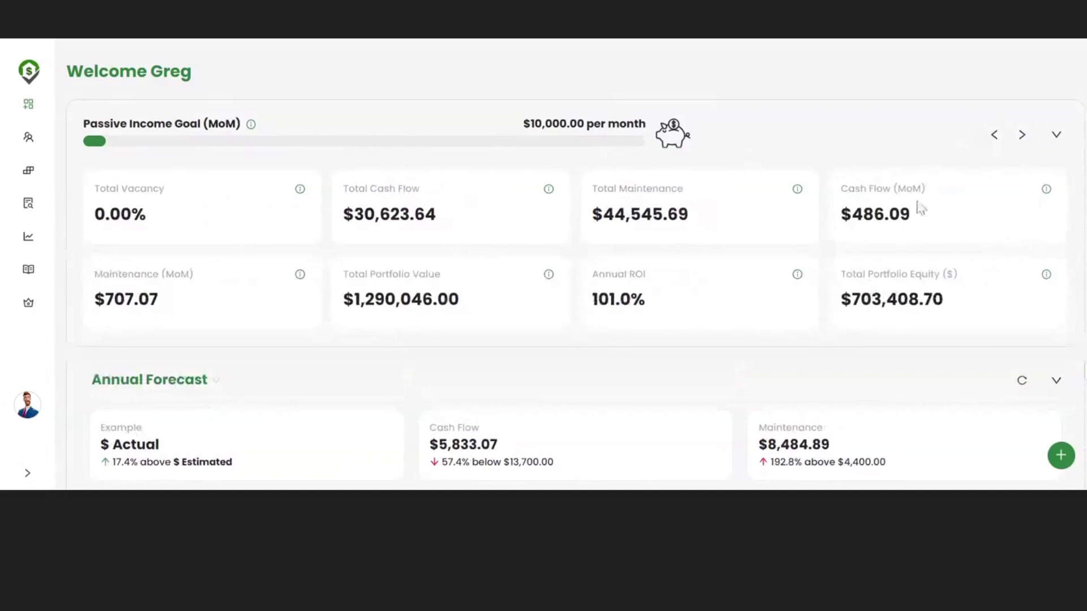
click(1022, 136)
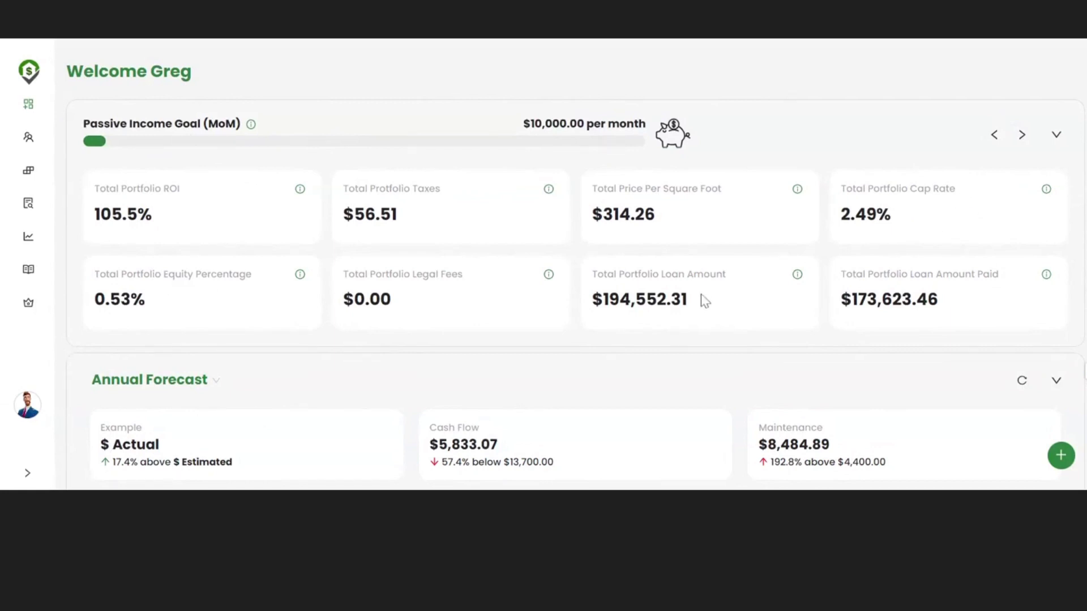
click(998, 137)
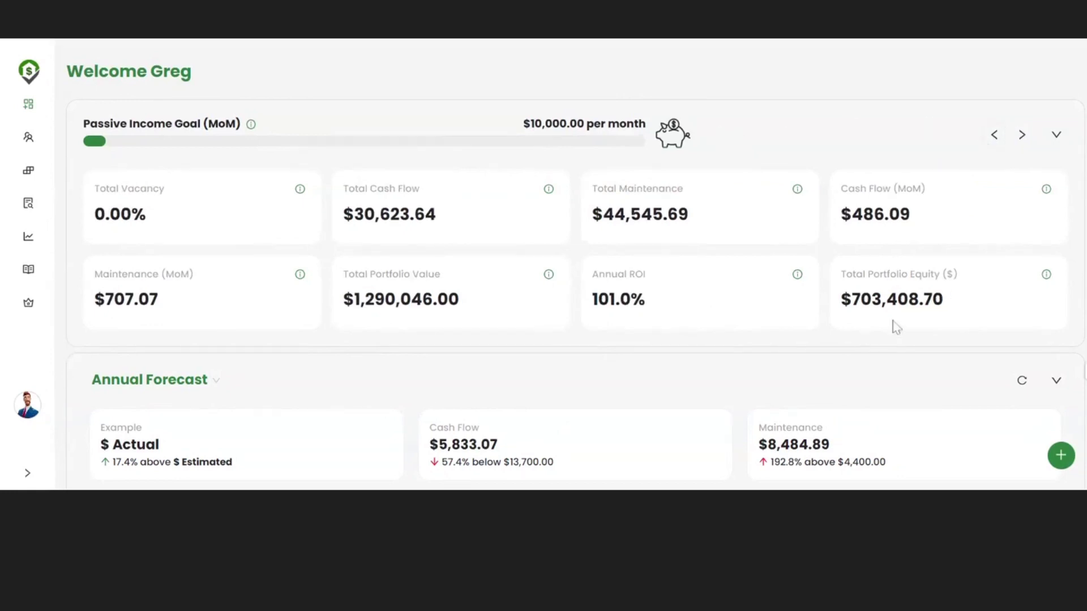
Step: Toggle the Passive Income Goal cards, then show the Annual Forecast period options
click(1056, 136)
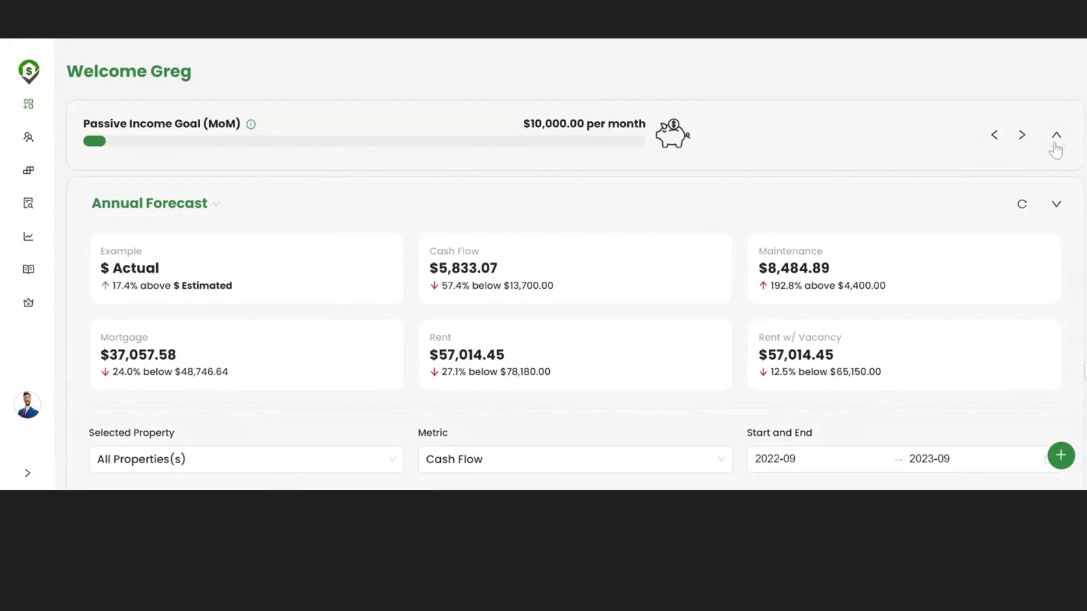
click(1054, 144)
scroll(771, 264, down, 4)
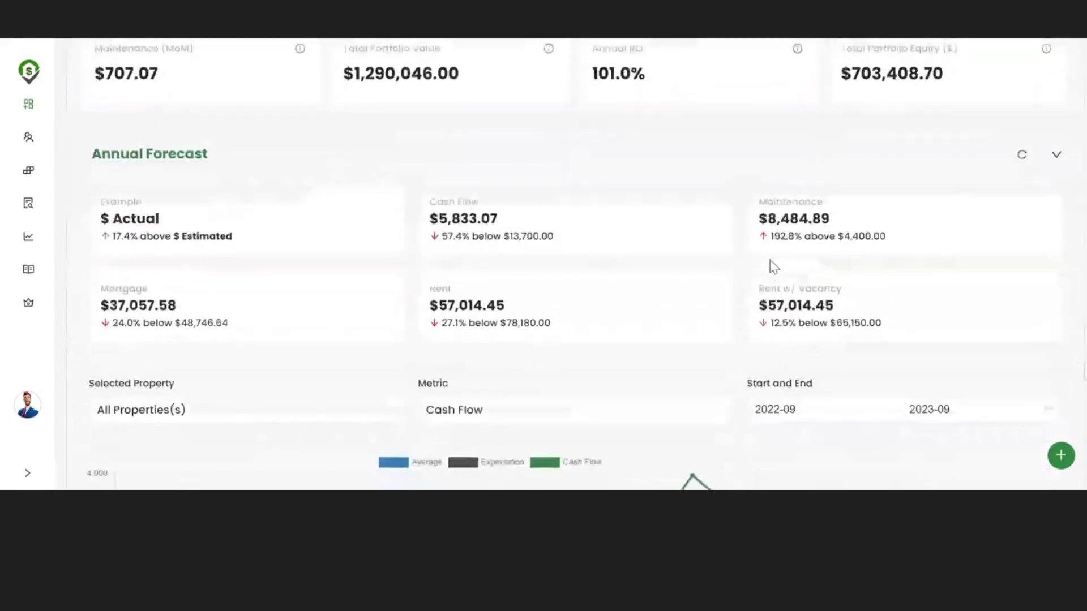
scroll(773, 266, down, 2)
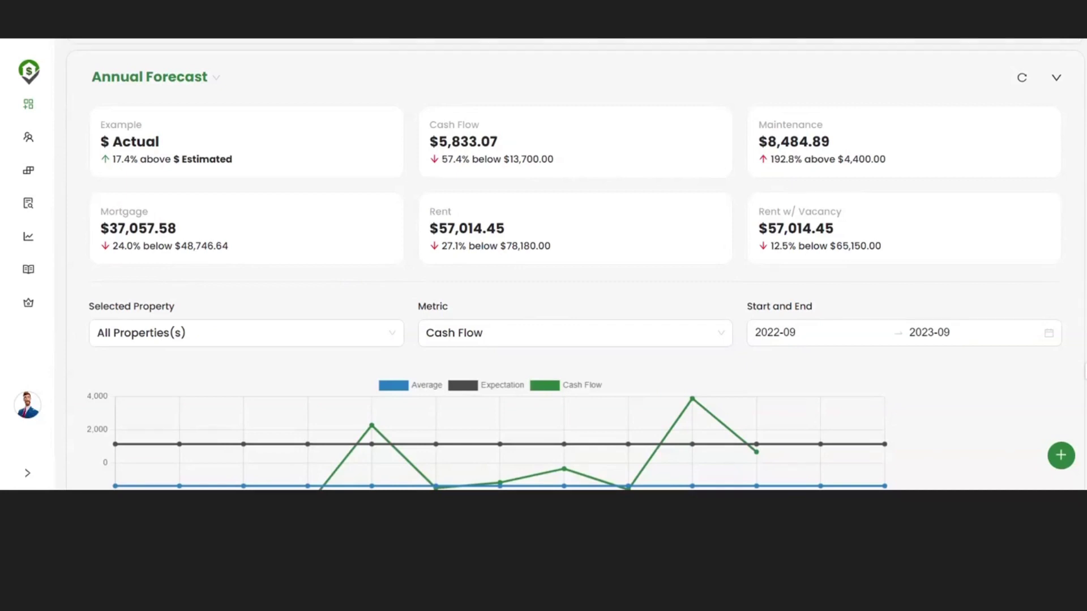
scroll(577, 270, down, 1)
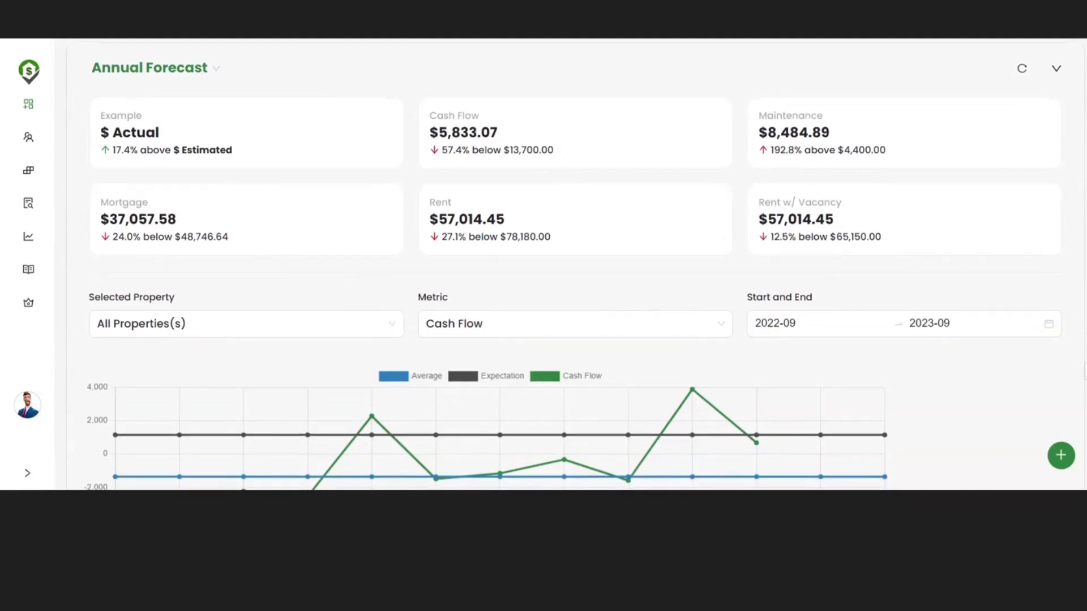
click(177, 69)
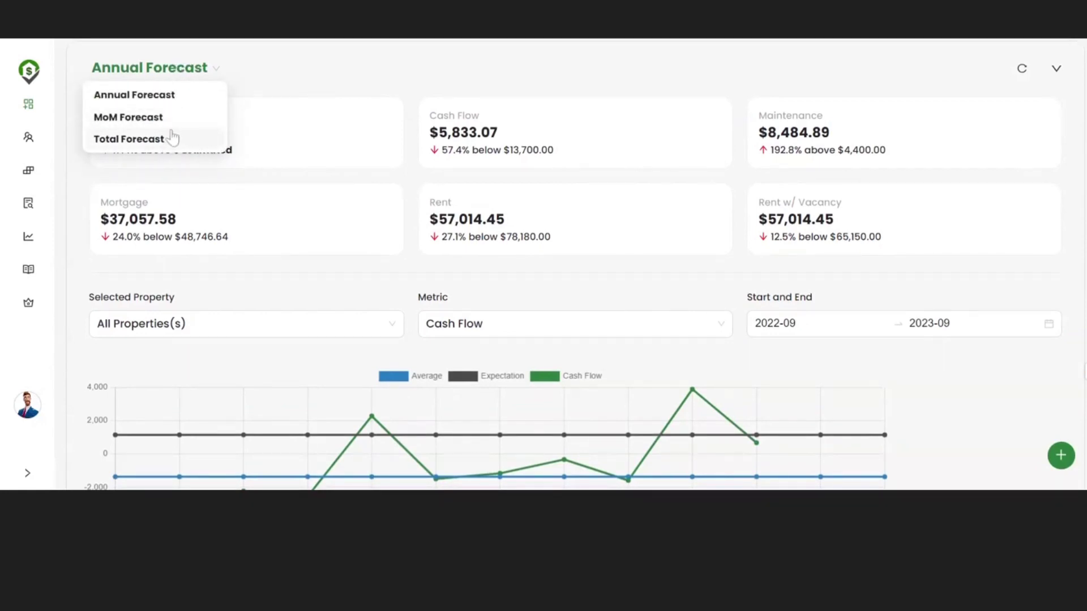
Step: Switch the forecast to MoM and limit it to a single property
click(177, 120)
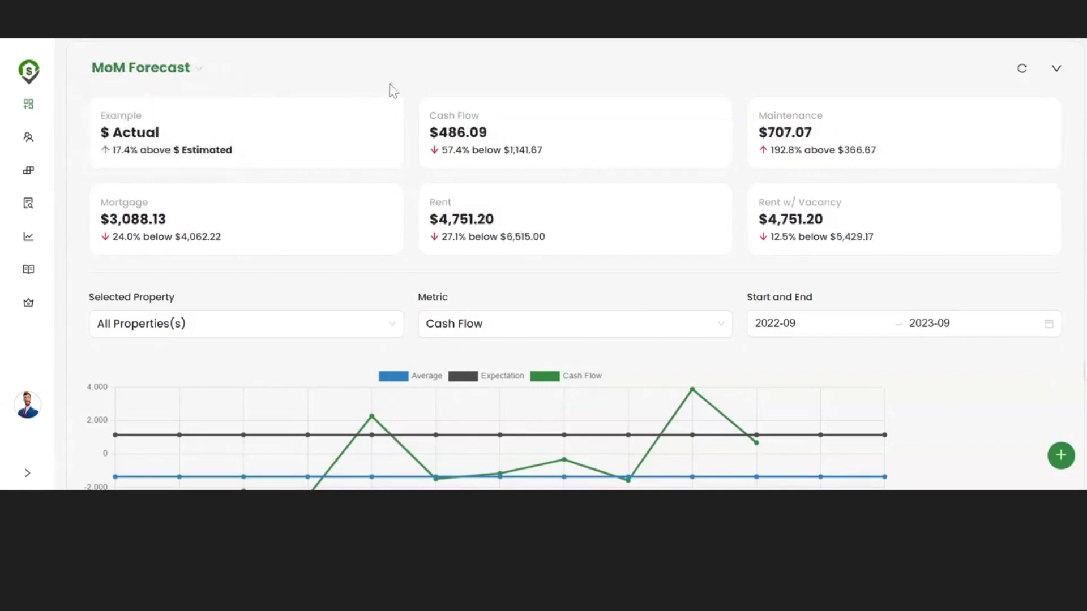
click(264, 326)
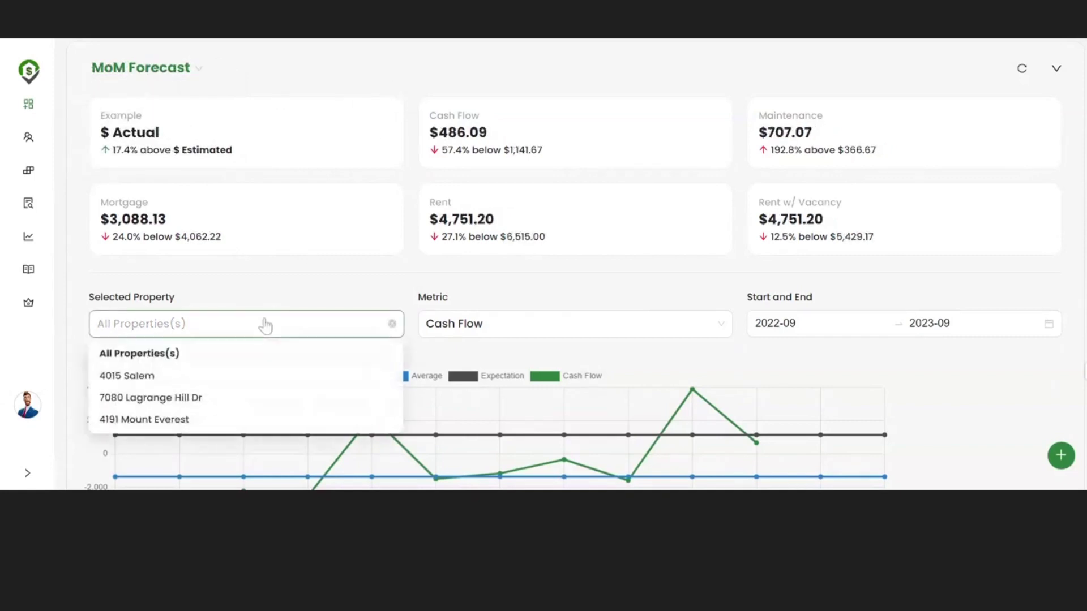
click(223, 401)
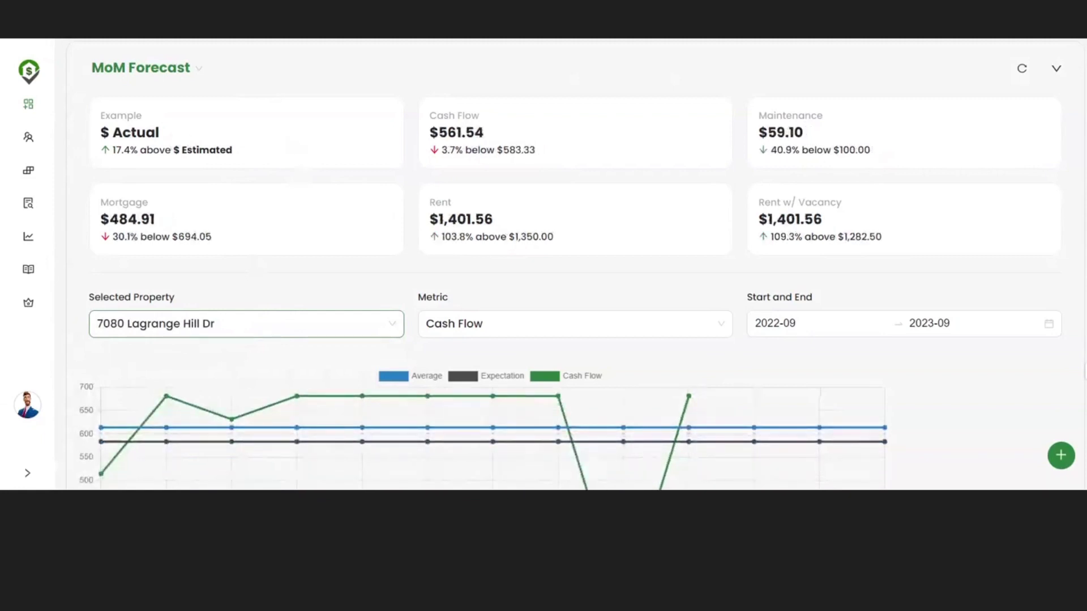
Step: Highlight the actual 561.54 cash flow against the 583.33 estimated figure
double_click(136, 133)
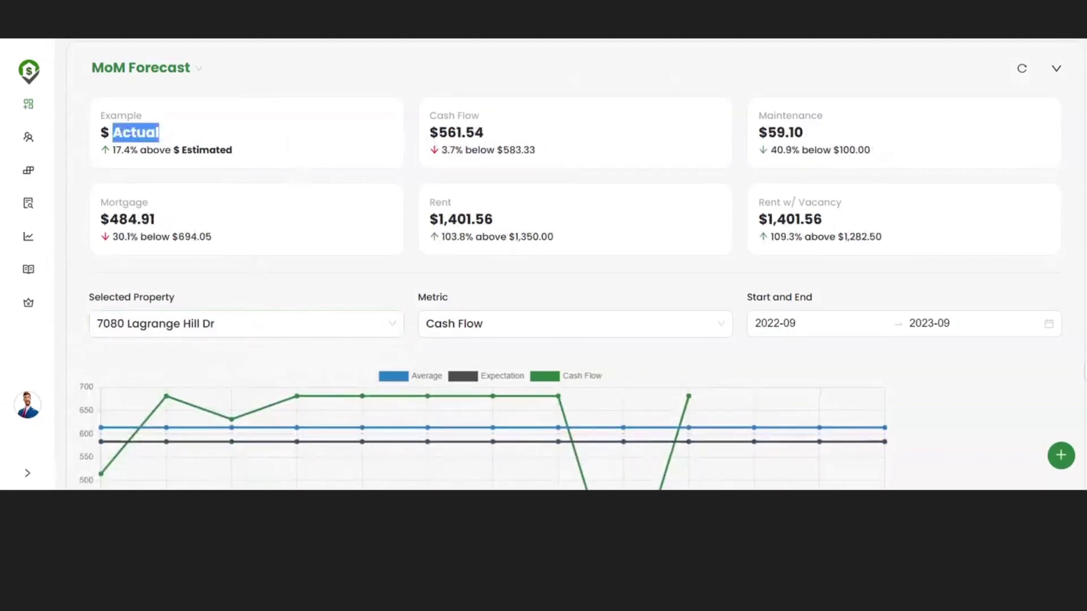
double_click(460, 133)
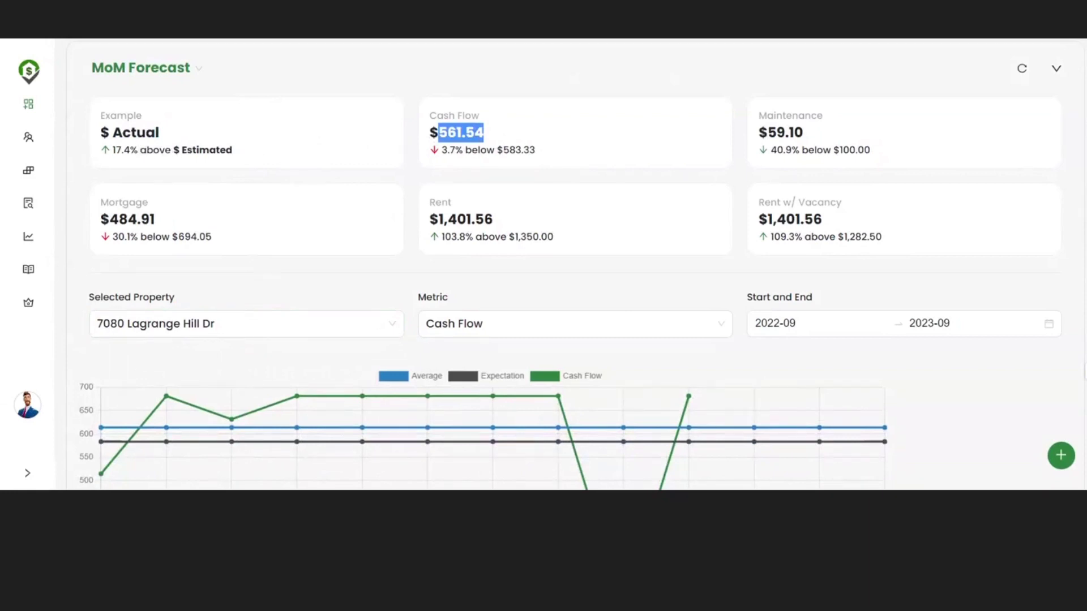
click(194, 160)
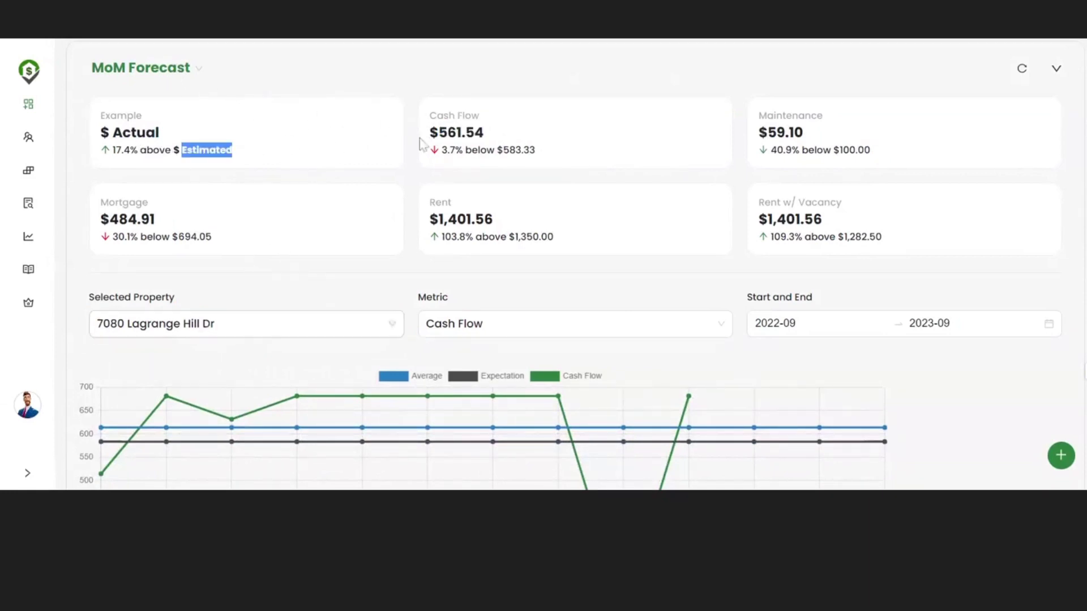
click(472, 101)
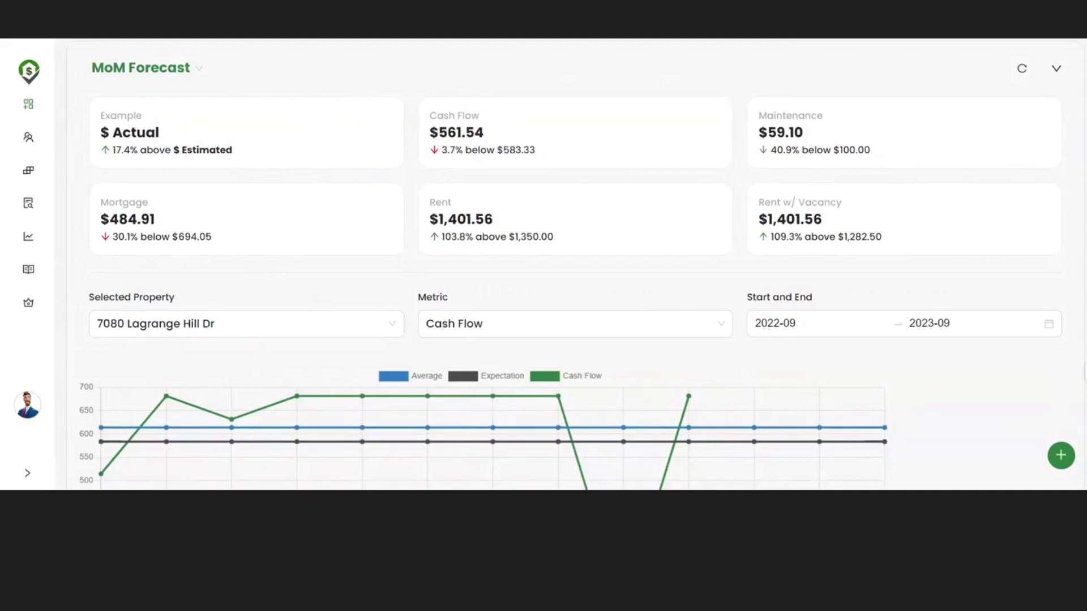
double_click(519, 149)
double_click(461, 133)
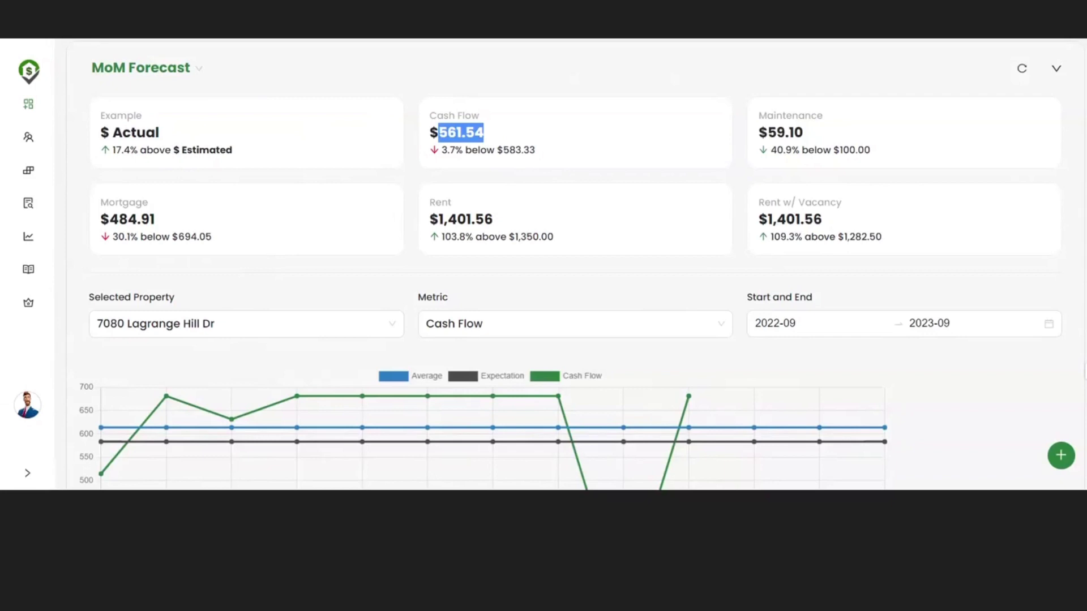
click(513, 135)
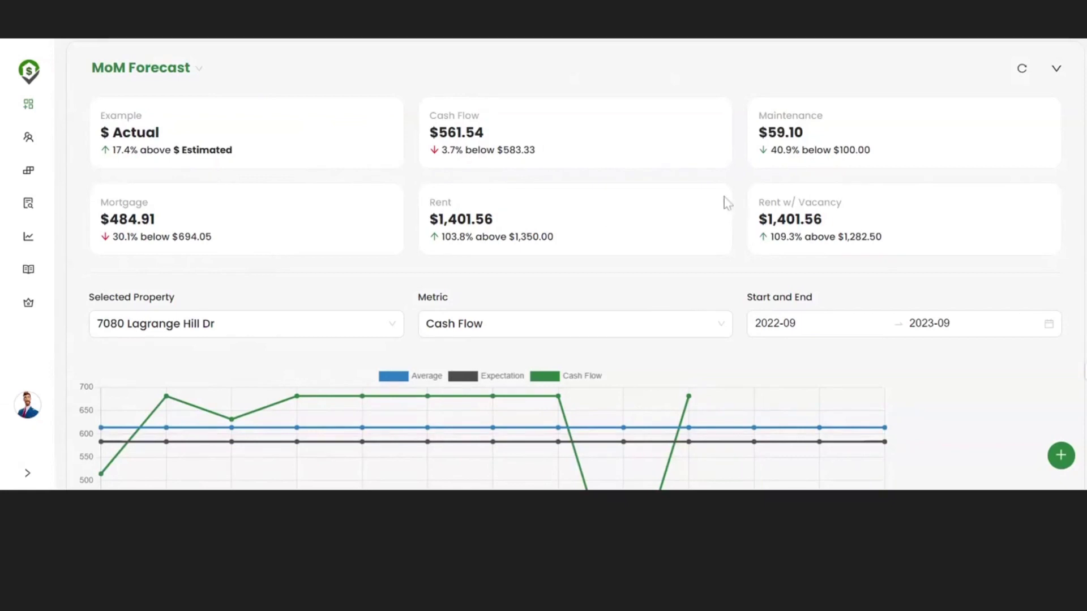
scroll(674, 205, down, 1)
scroll(673, 205, down, 3)
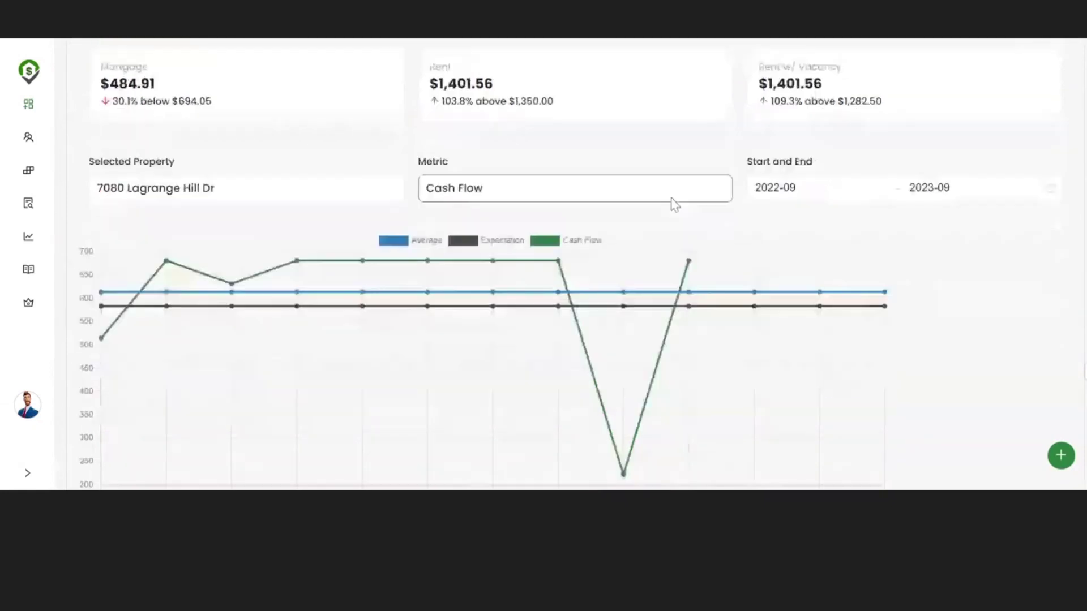
scroll(673, 205, down, 3)
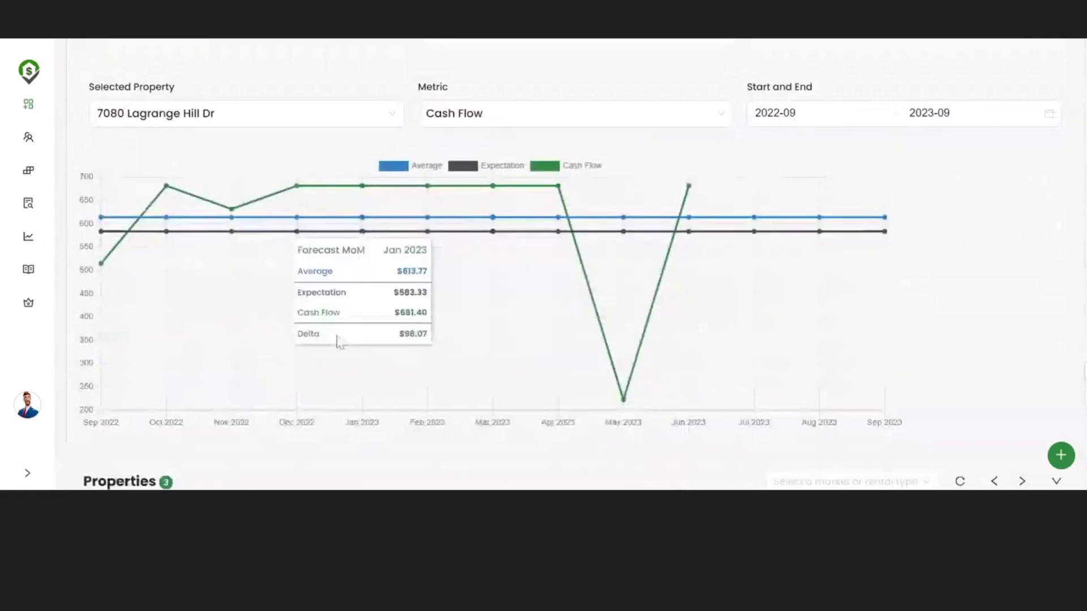
scroll(523, 344, down, 1)
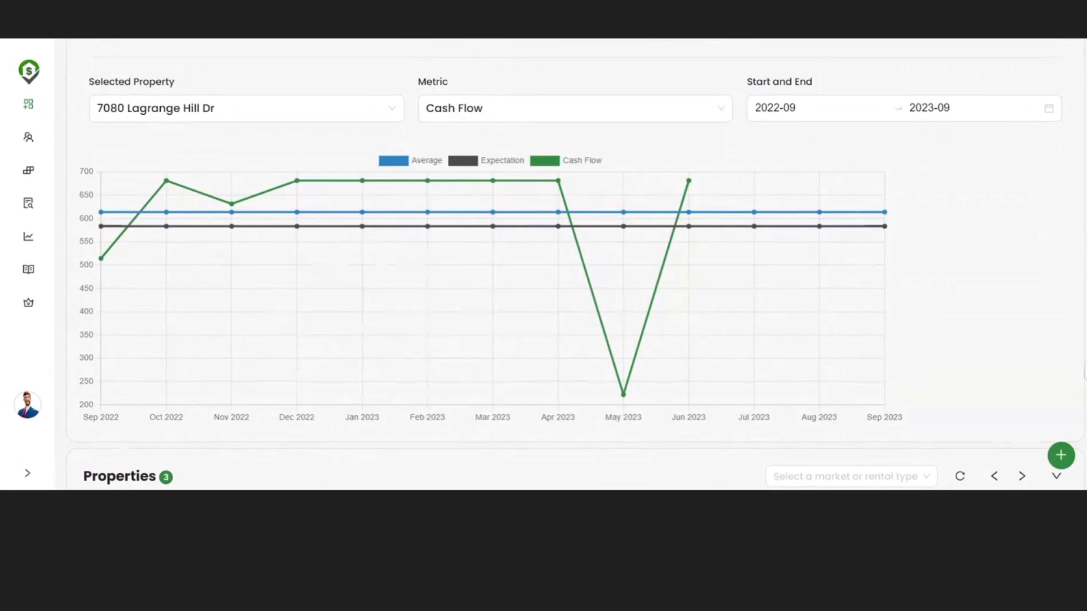
Step: Keep Cash Flow as the chart metric and set the range to Jun 2022–Jun 2023
mouse_move(718, 167)
click(661, 115)
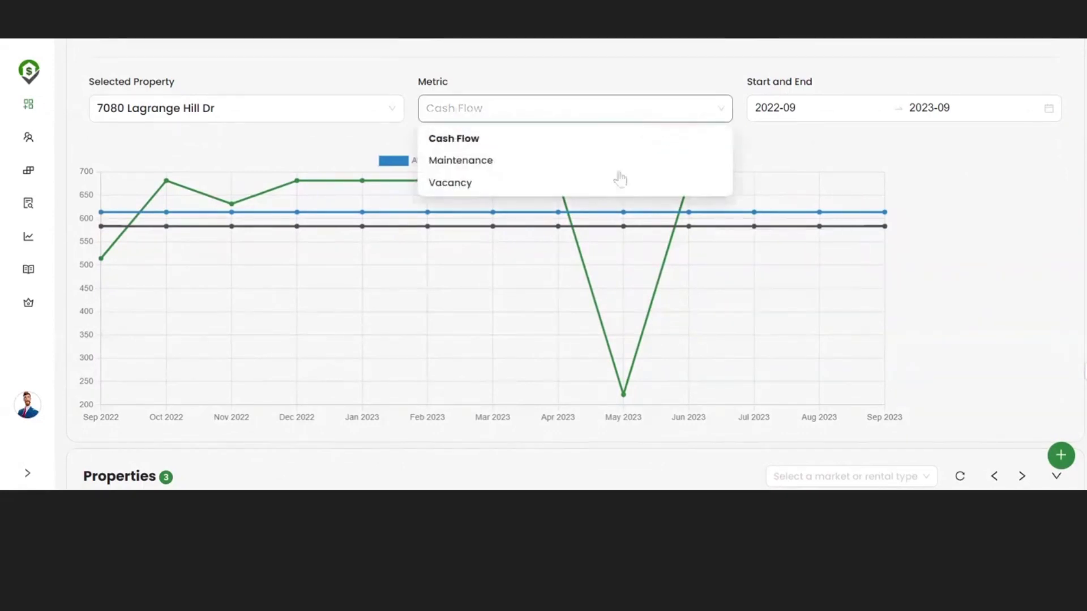
click(548, 146)
click(760, 108)
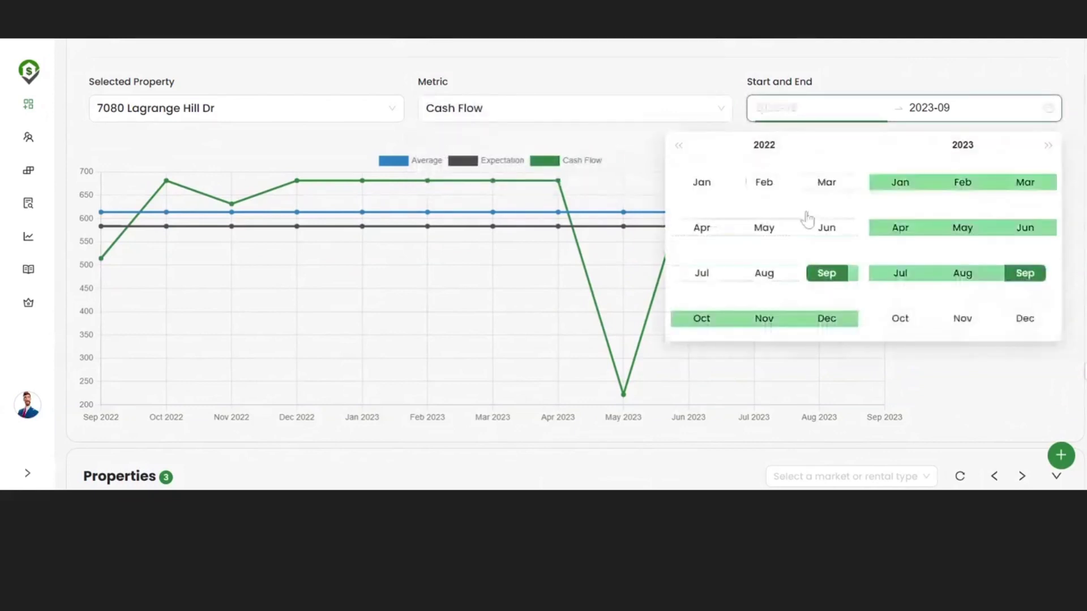
click(825, 227)
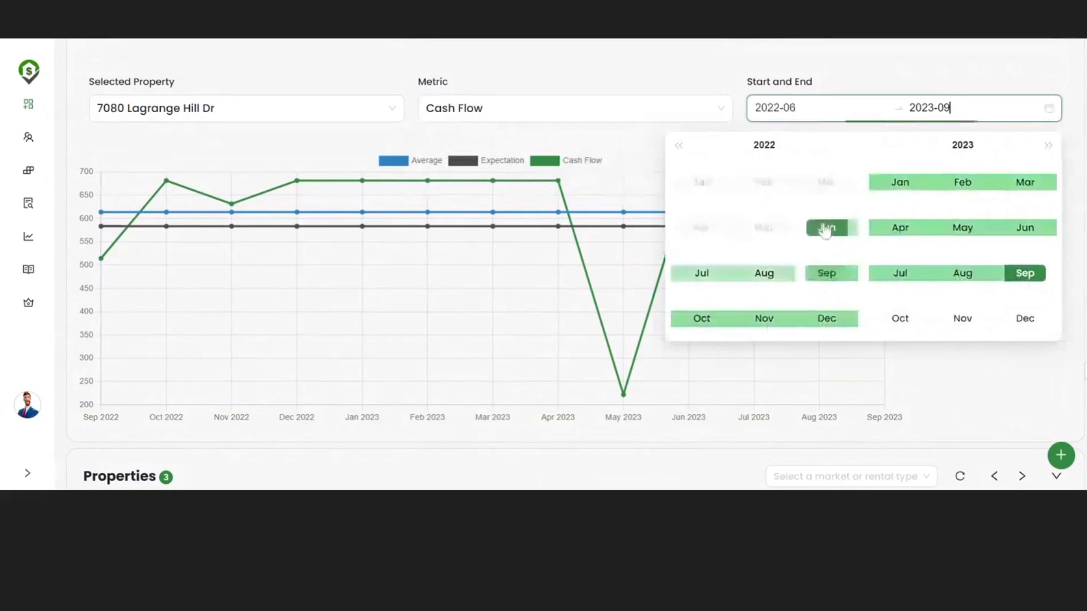
click(1025, 229)
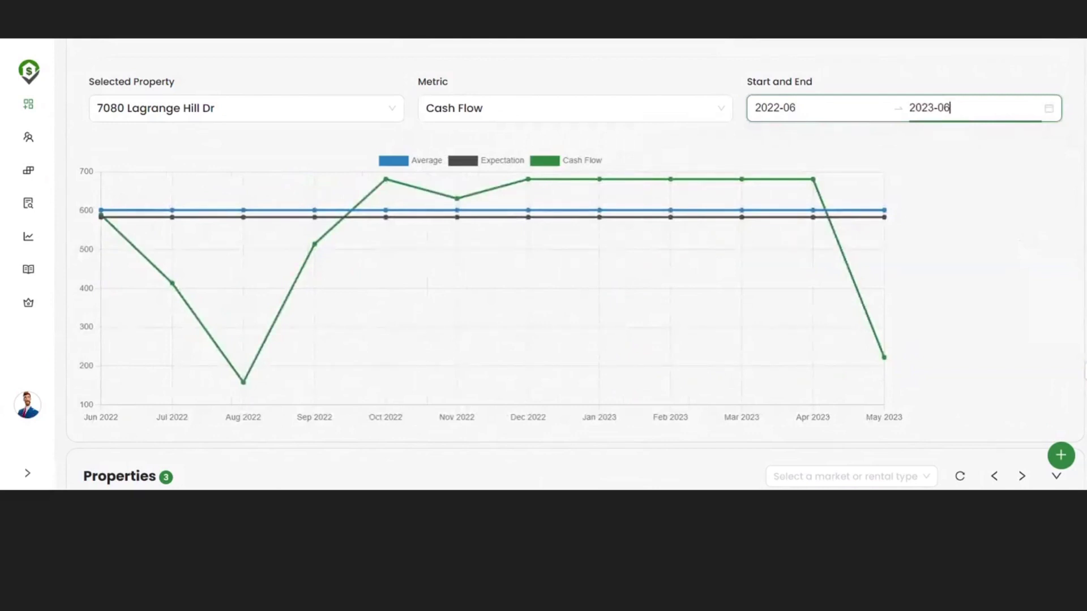
mouse_move(594, 369)
mouse_move(447, 269)
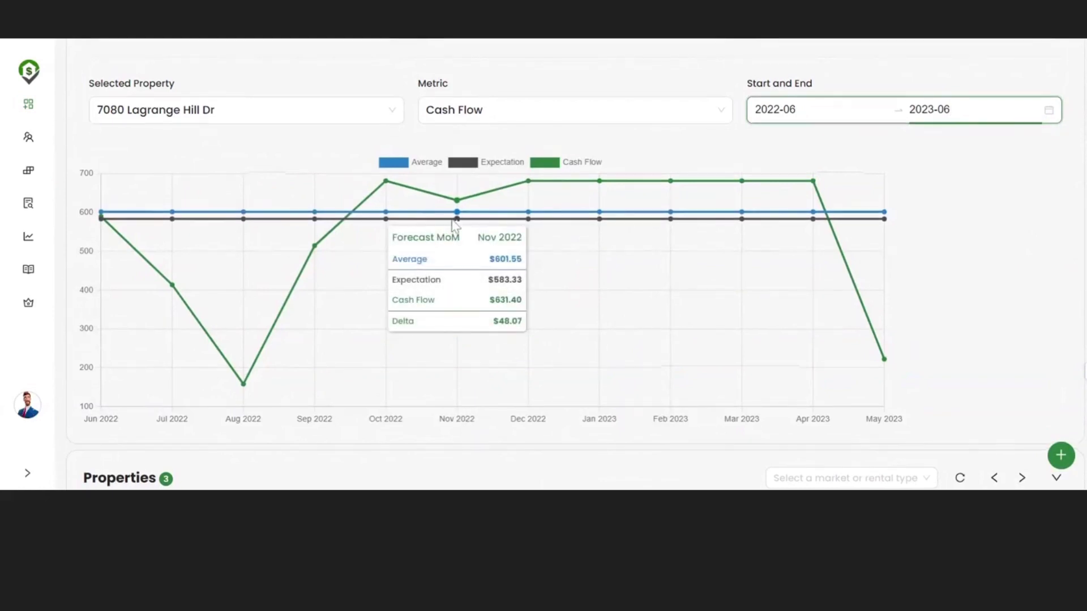
scroll(454, 224, up, 3)
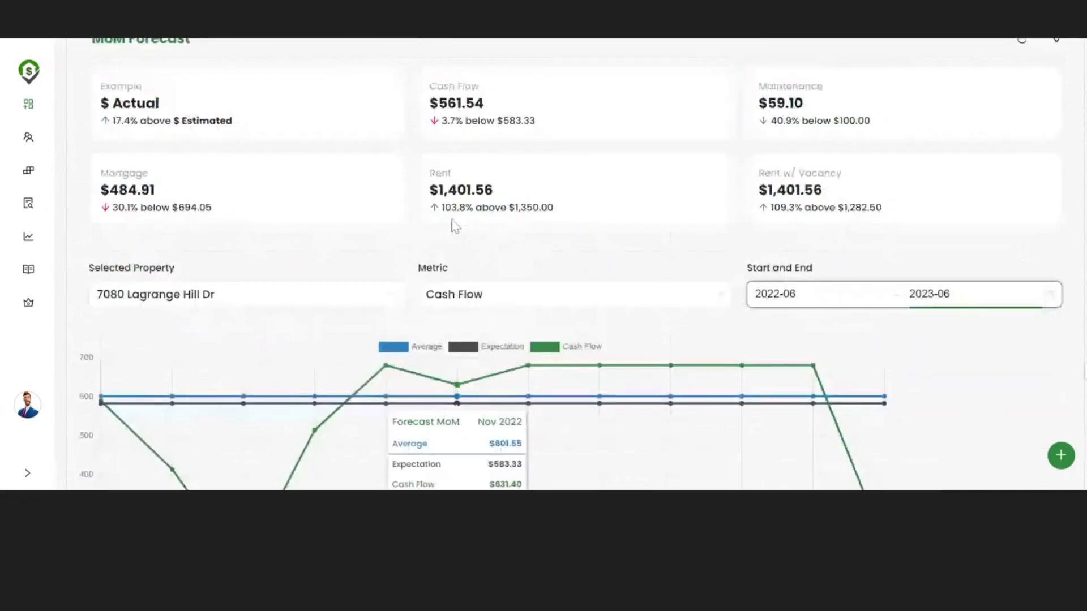
scroll(455, 224, down, 3)
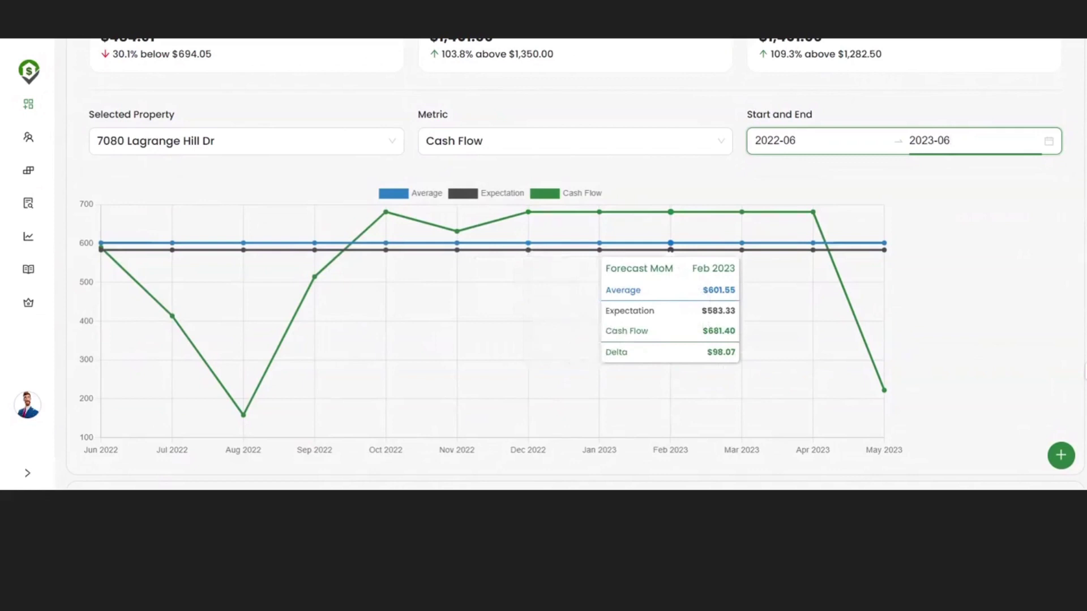
Step: Extend the Cash Flow chart range to run from Jan 2018 to Jun 2023
click(773, 140)
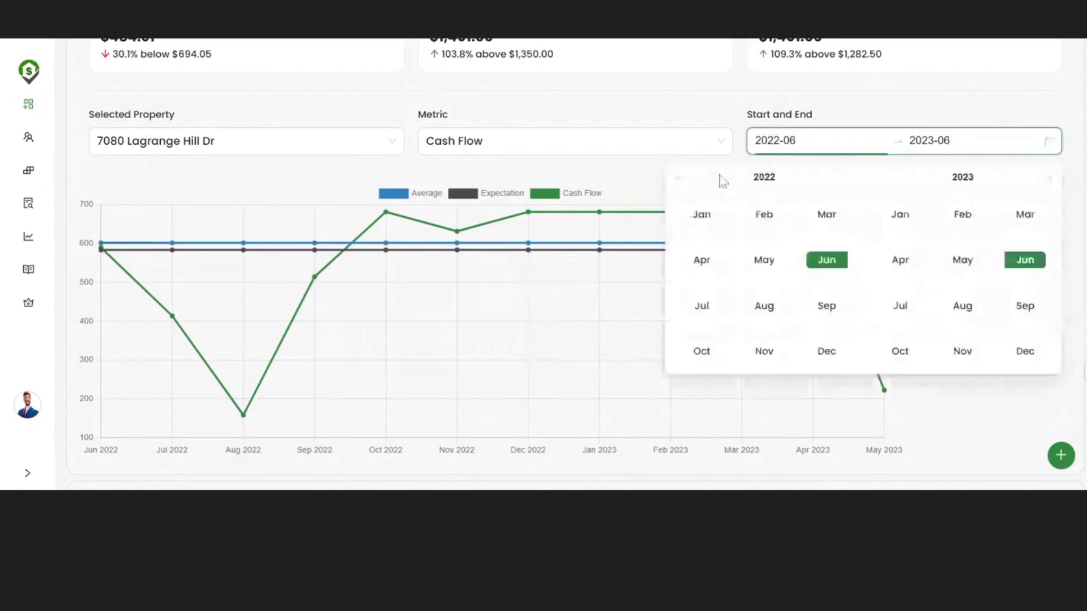
click(680, 178)
click(680, 179)
click(680, 179)
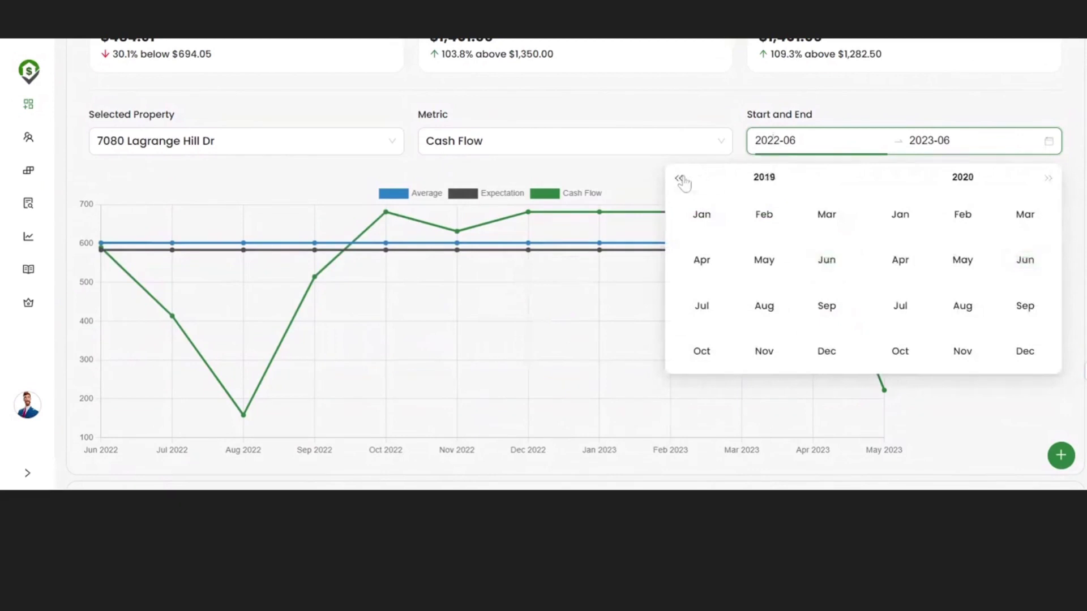
click(680, 179)
click(705, 218)
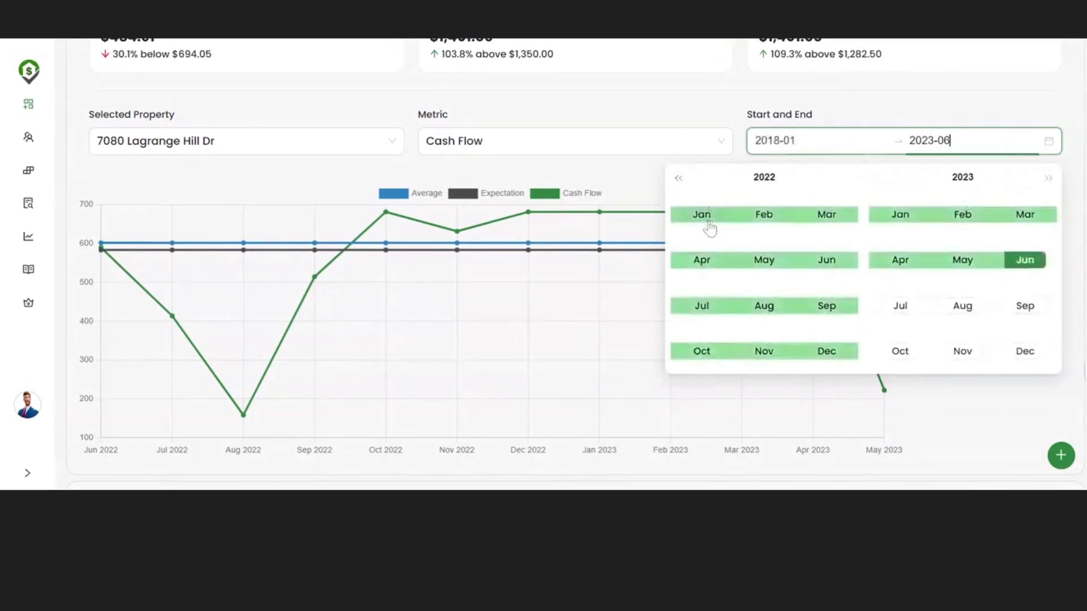
click(1024, 262)
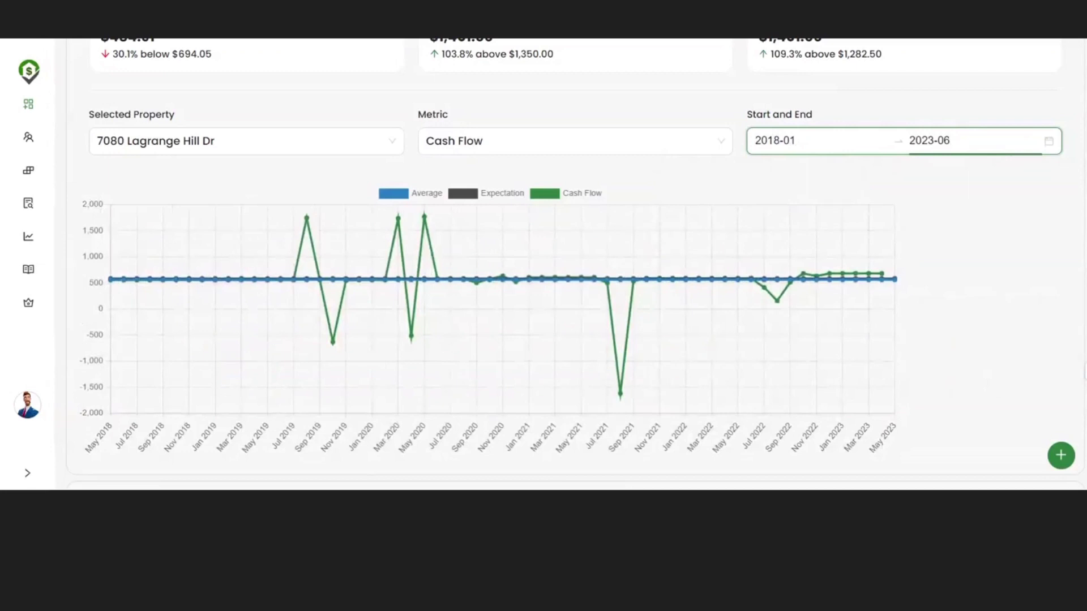
mouse_move(621, 395)
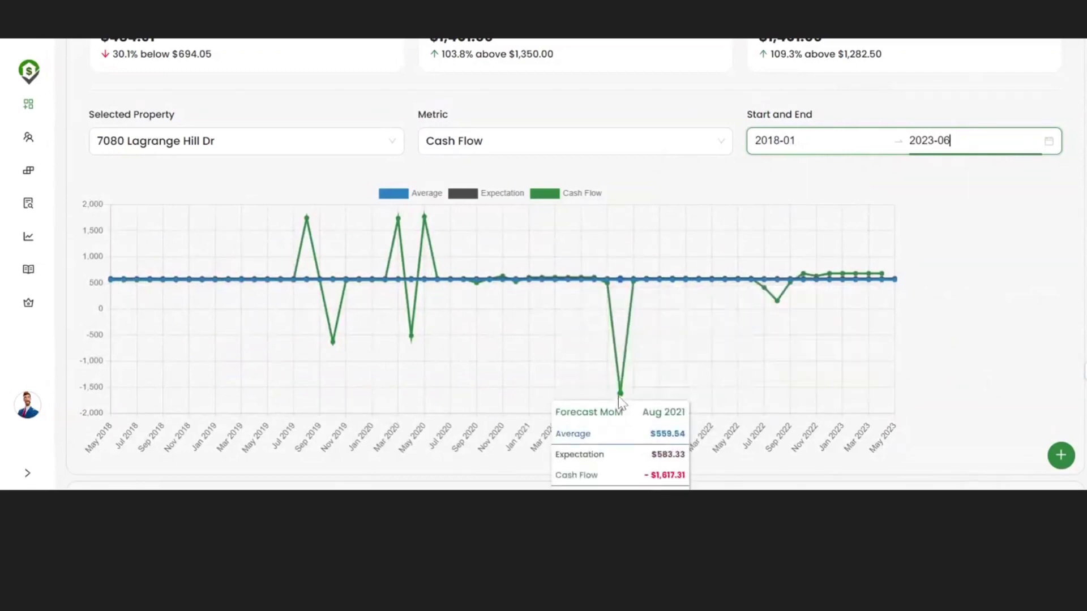
scroll(619, 398, down, 1)
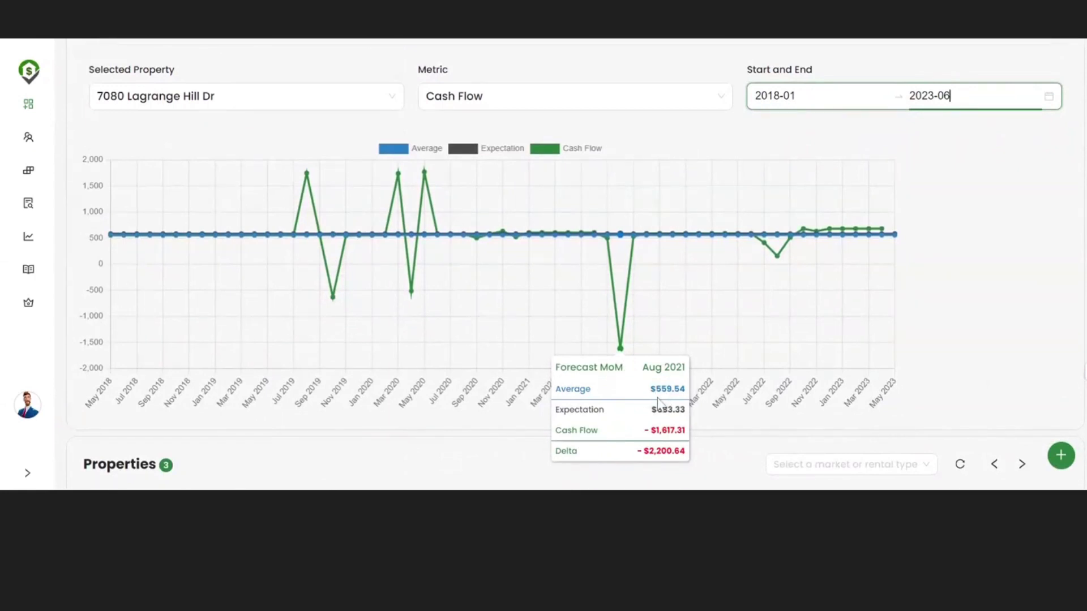
mouse_move(622, 359)
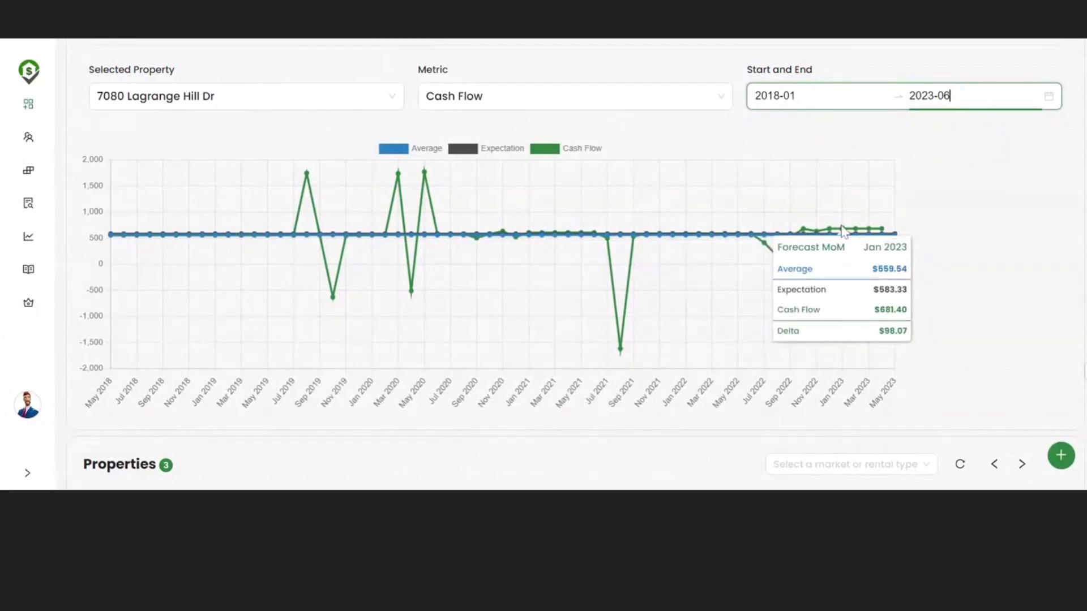
click(948, 214)
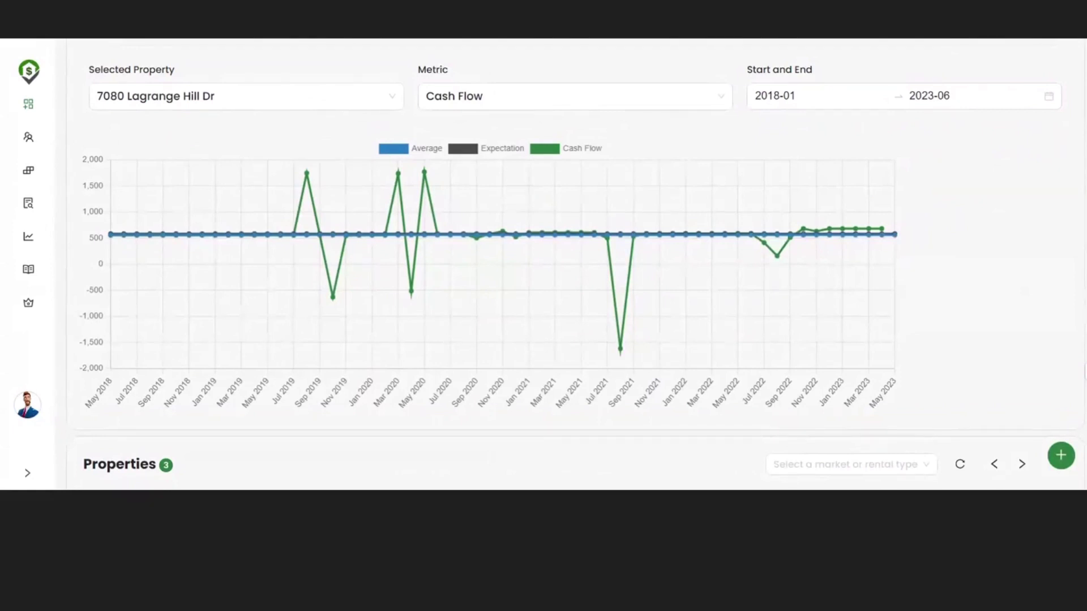
Step: Open the green + Create menu below the Properties cards and choose Create Property
scroll(543, 264, down, 3)
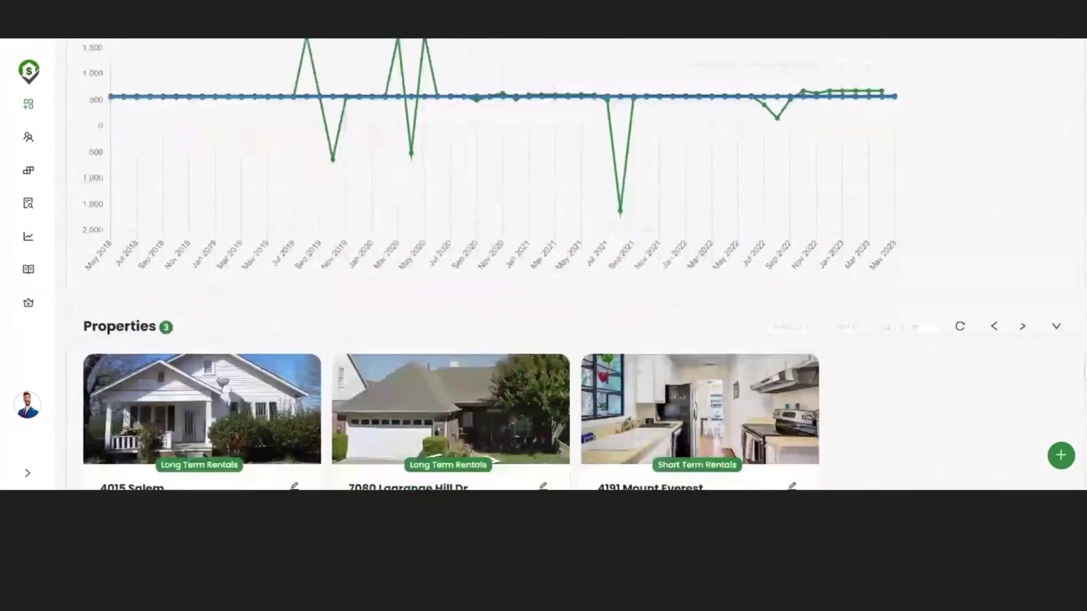
scroll(942, 371, down, 1)
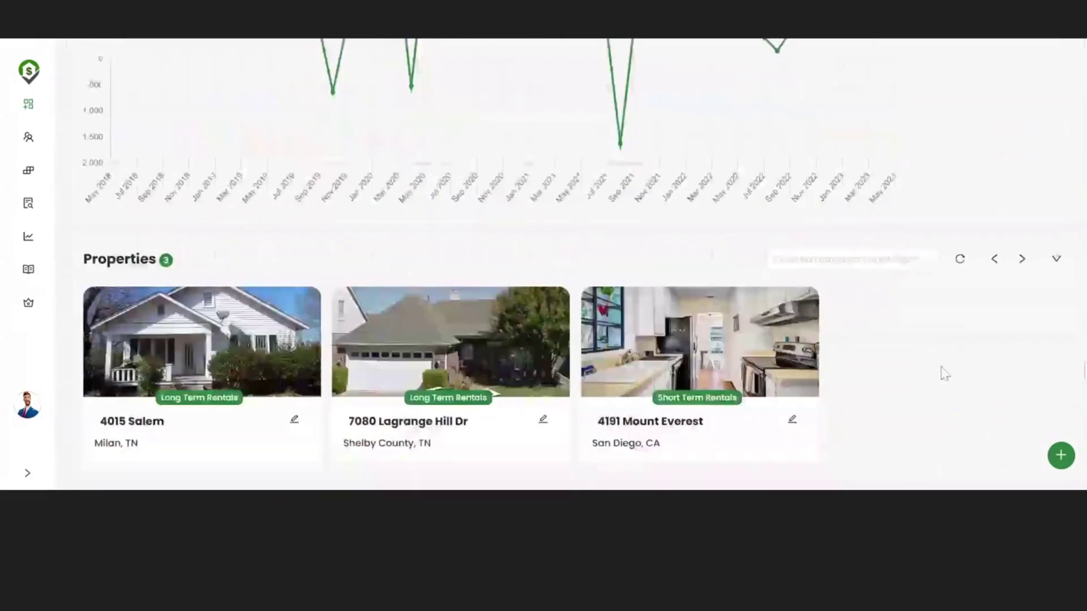
click(1061, 456)
click(953, 306)
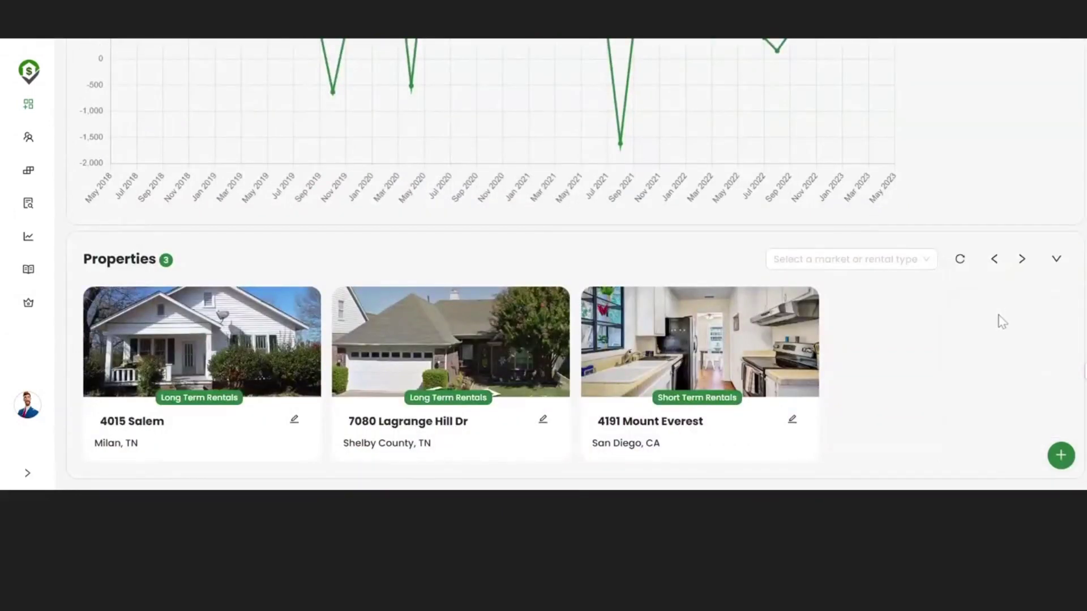
click(1061, 456)
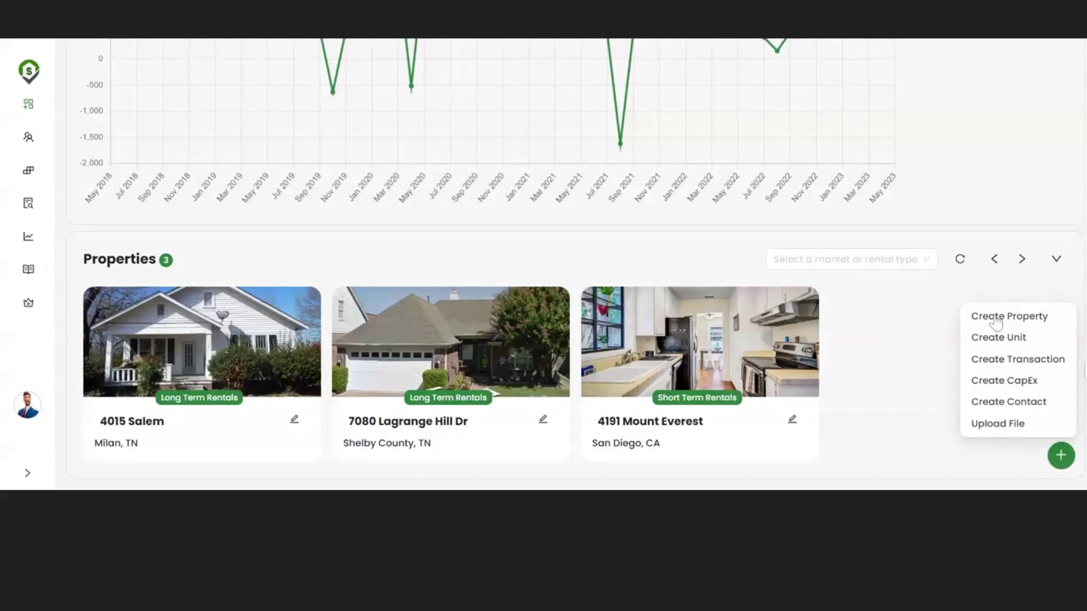
click(996, 318)
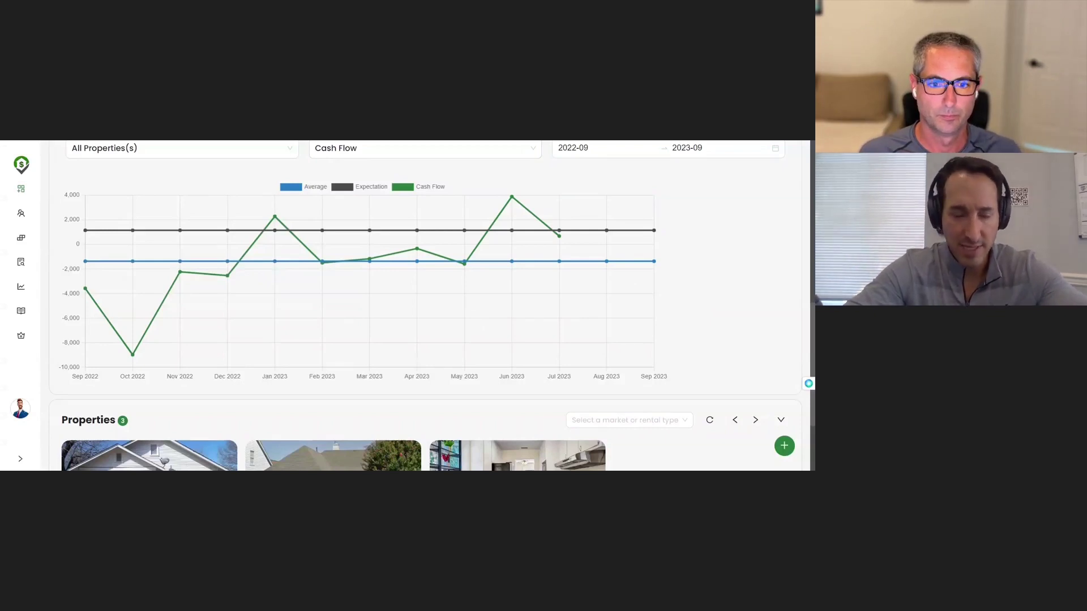
Step: Scroll back to the three Properties cards and open the green + Create menu
scroll(424, 306, down, 2)
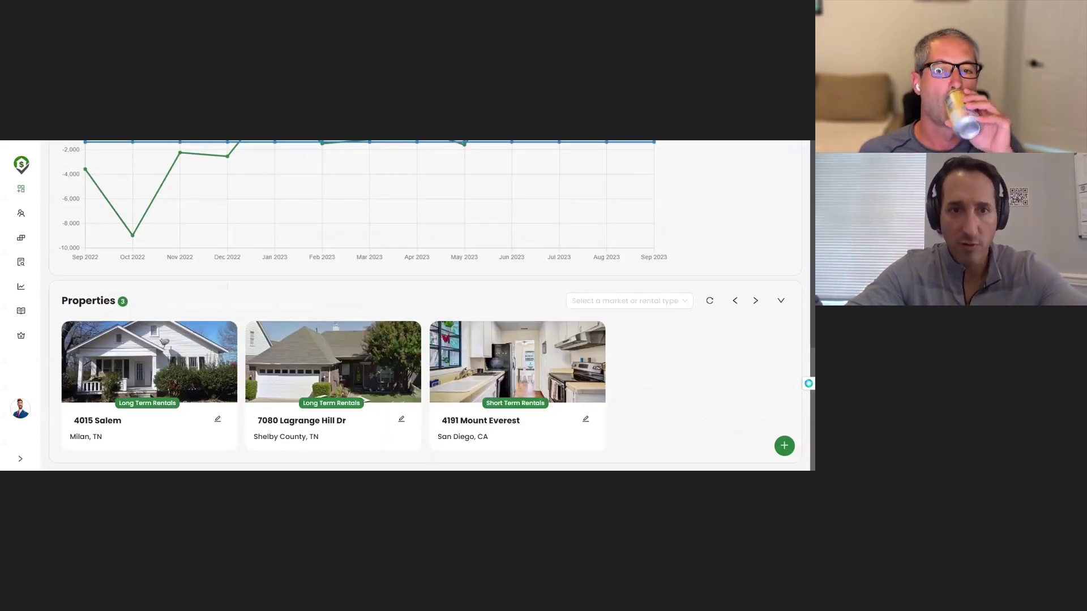
scroll(425, 306, up, 5)
scroll(808, 383, up, 4)
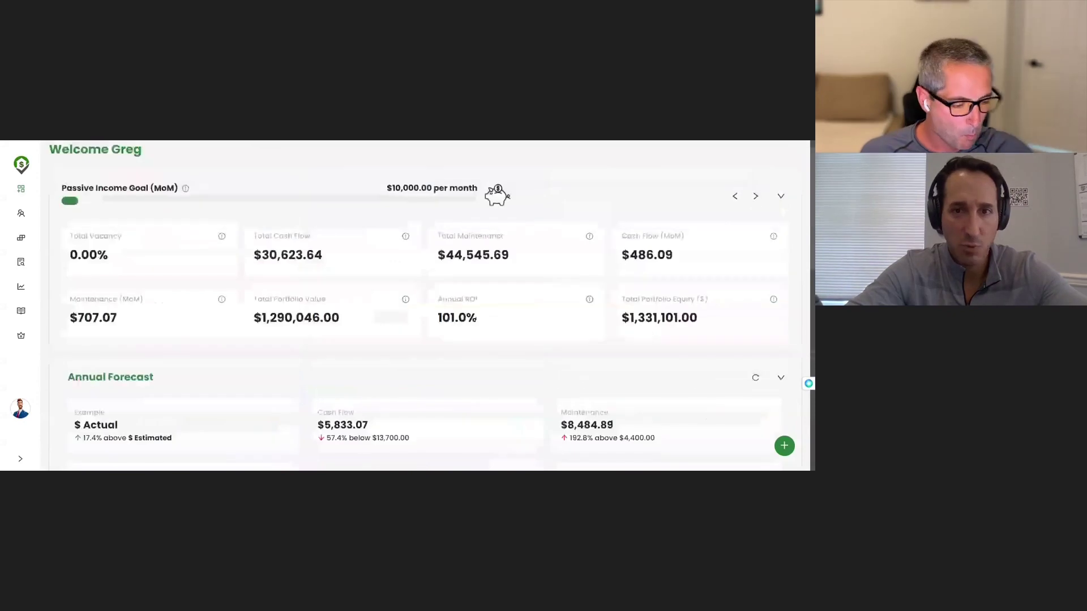
scroll(808, 383, down, 5)
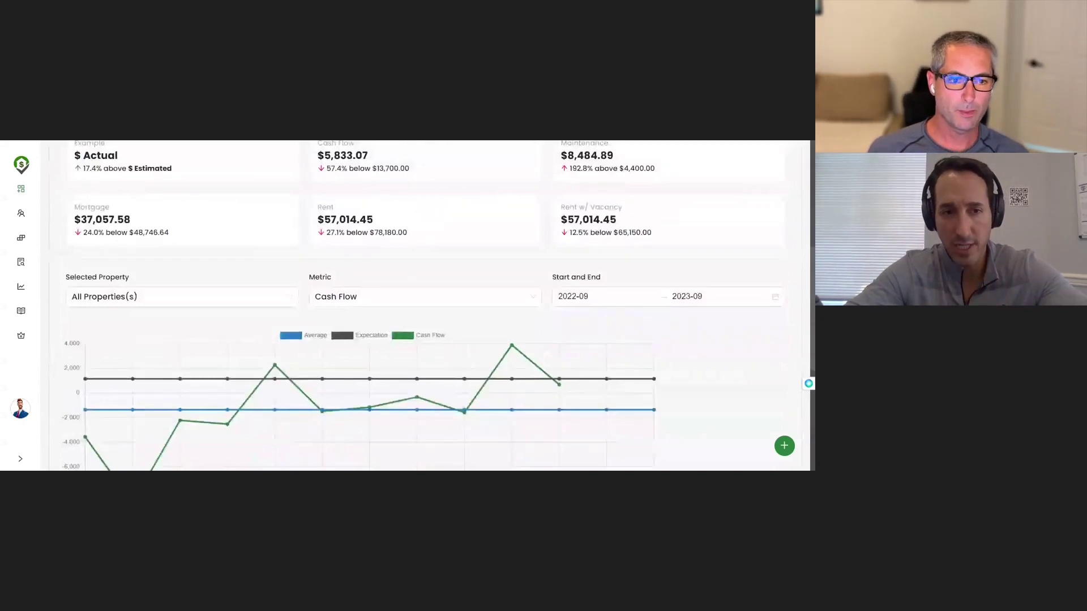
scroll(808, 383, down, 4)
scroll(808, 384, down, 1)
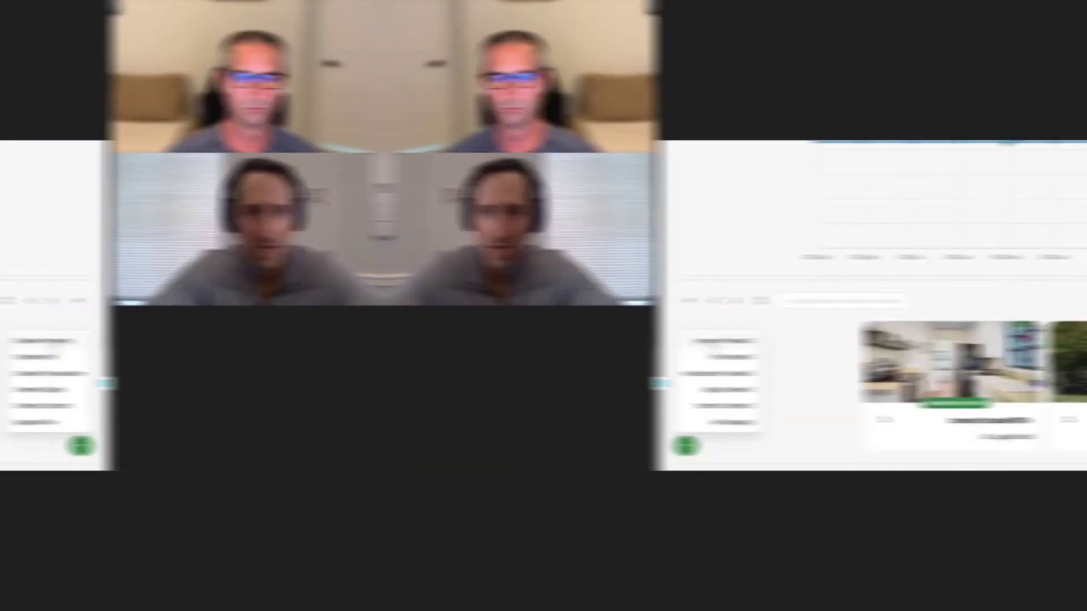
click(757, 344)
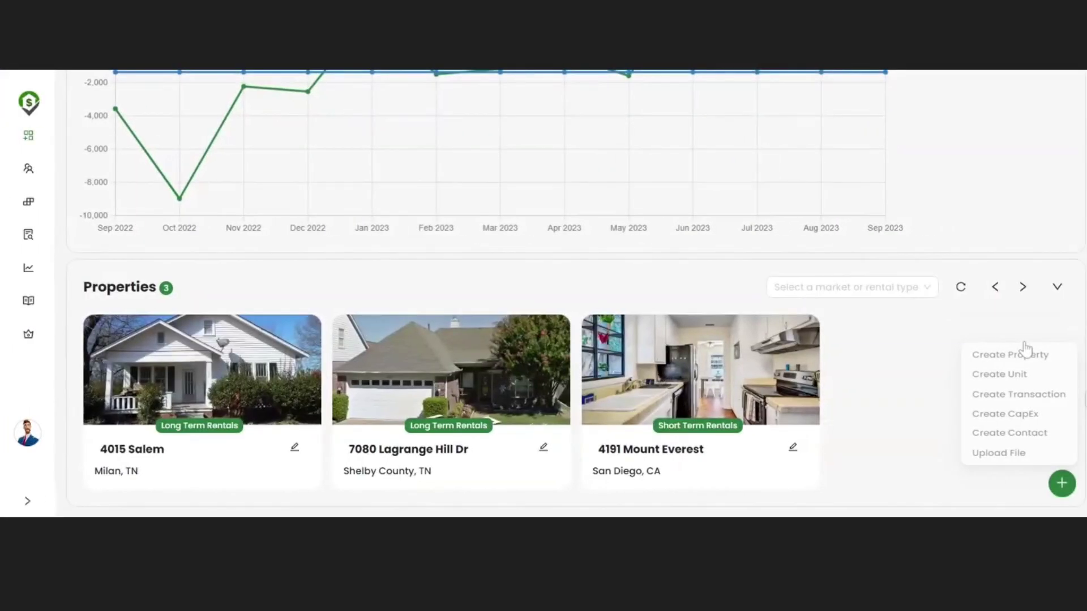
Step: Create a property from its street address, named 'My sister's rental' with type SFH
click(1026, 353)
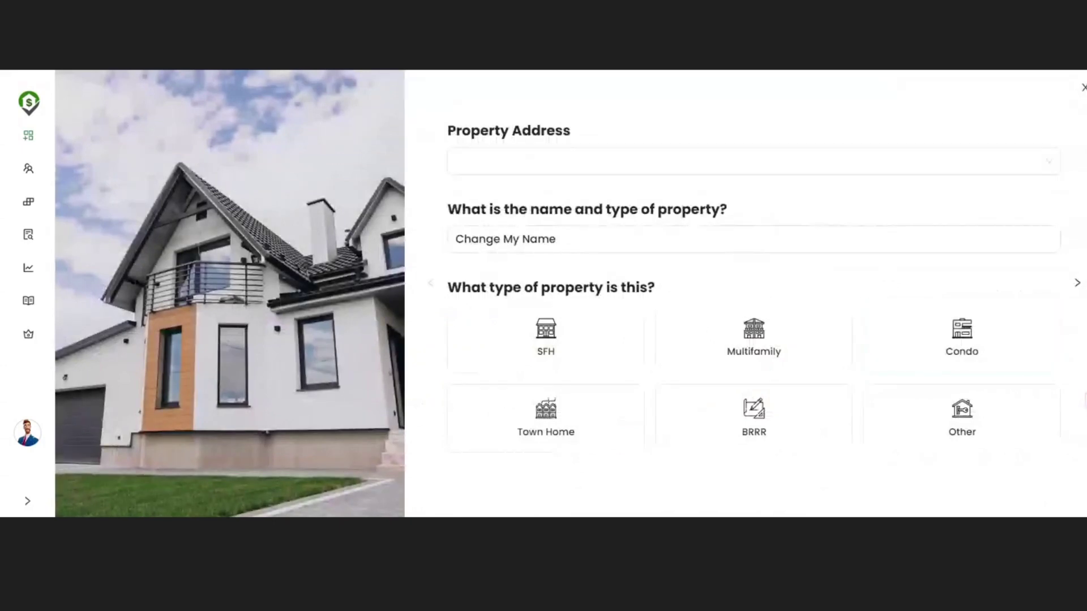
click(753, 161)
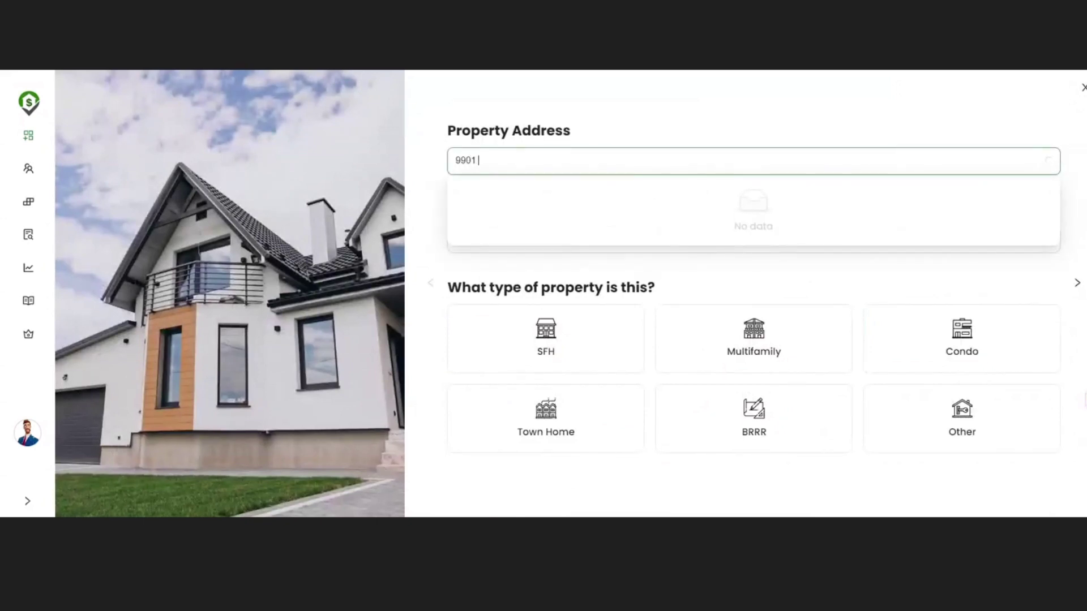
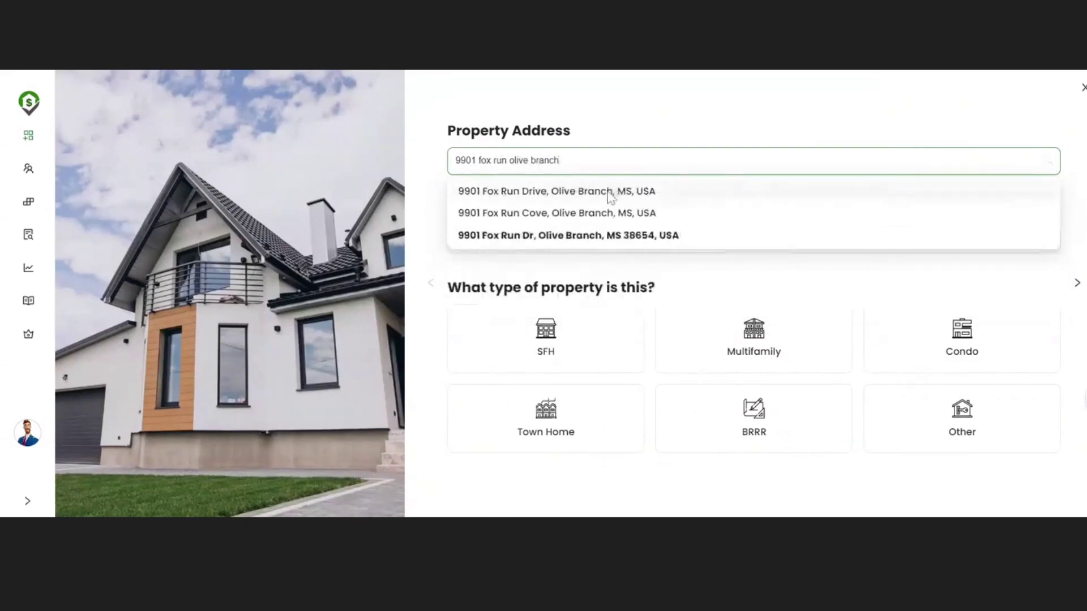
click(608, 192)
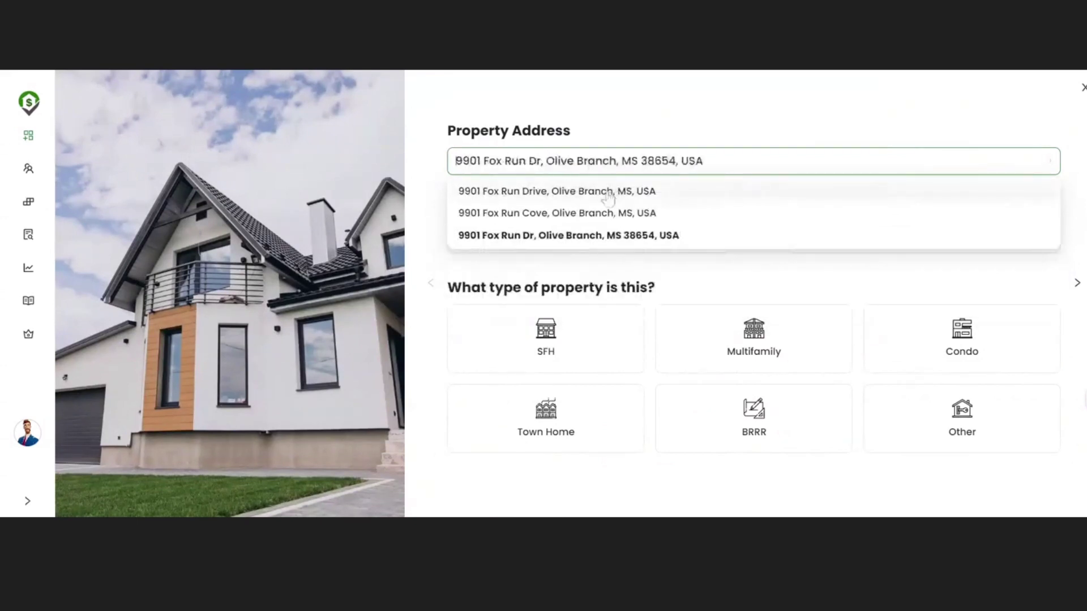
key(ctrl+a)
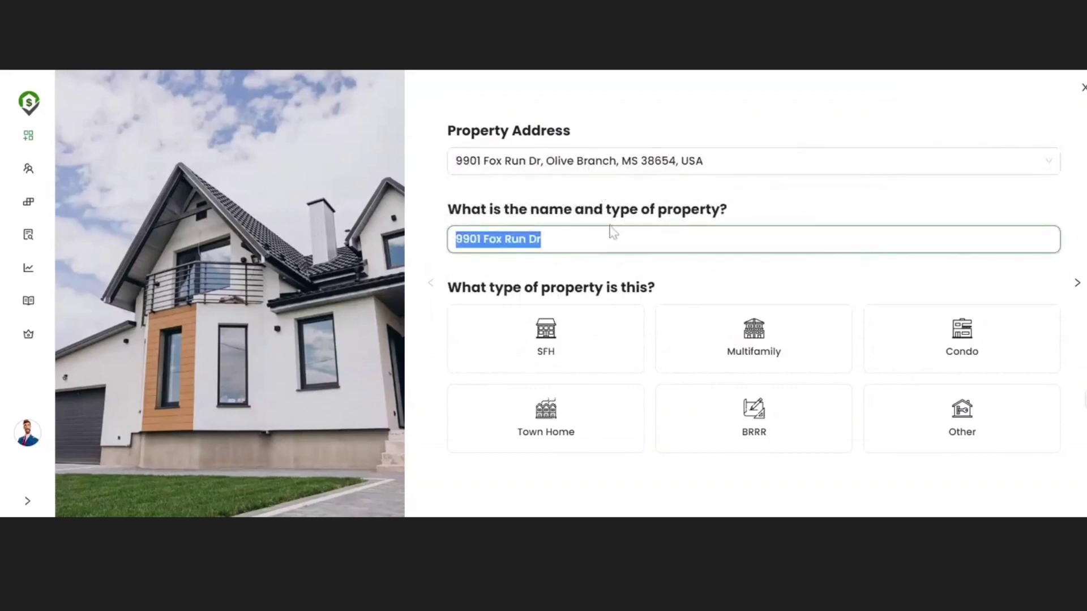
text(M)
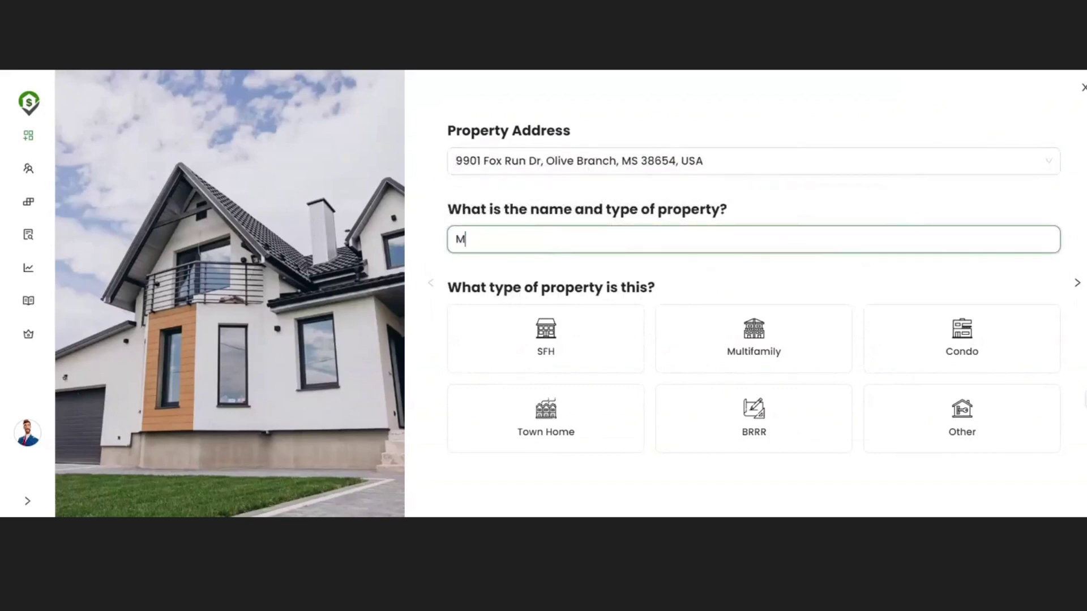
text(y sister's rental)
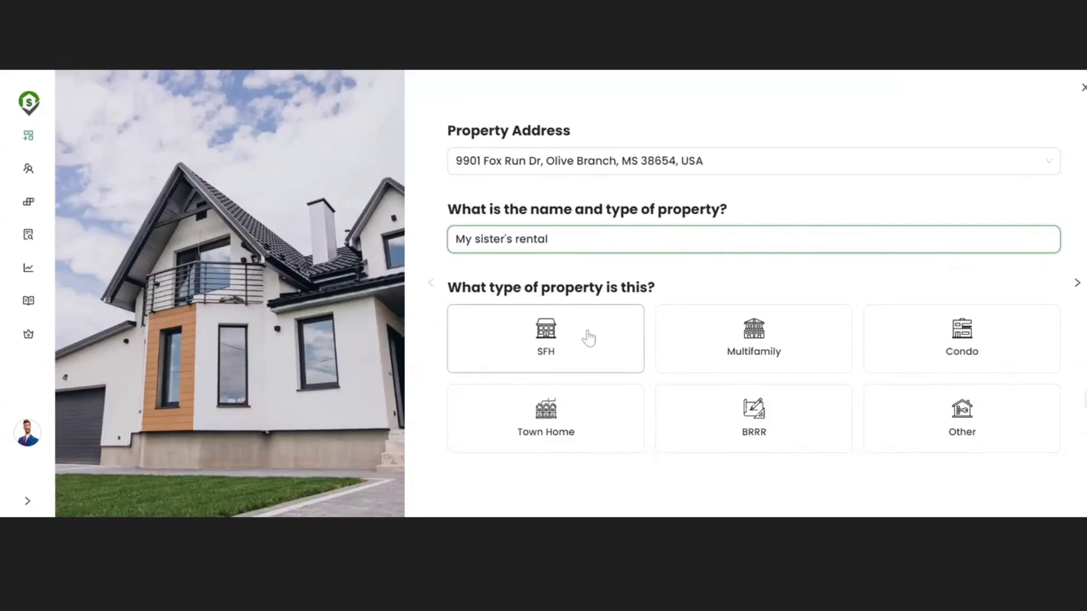
click(589, 338)
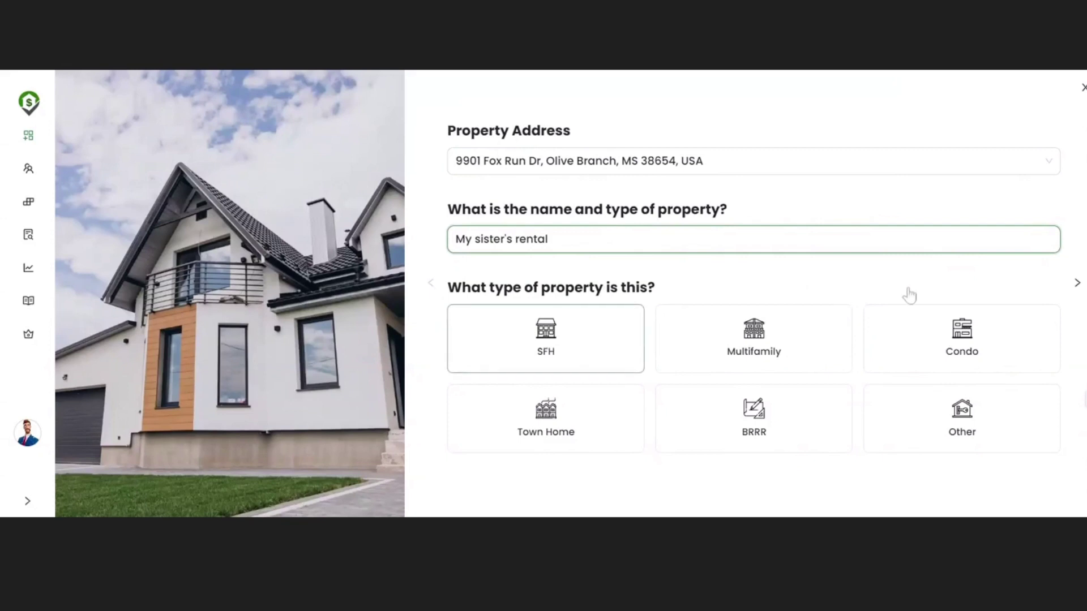
click(1076, 283)
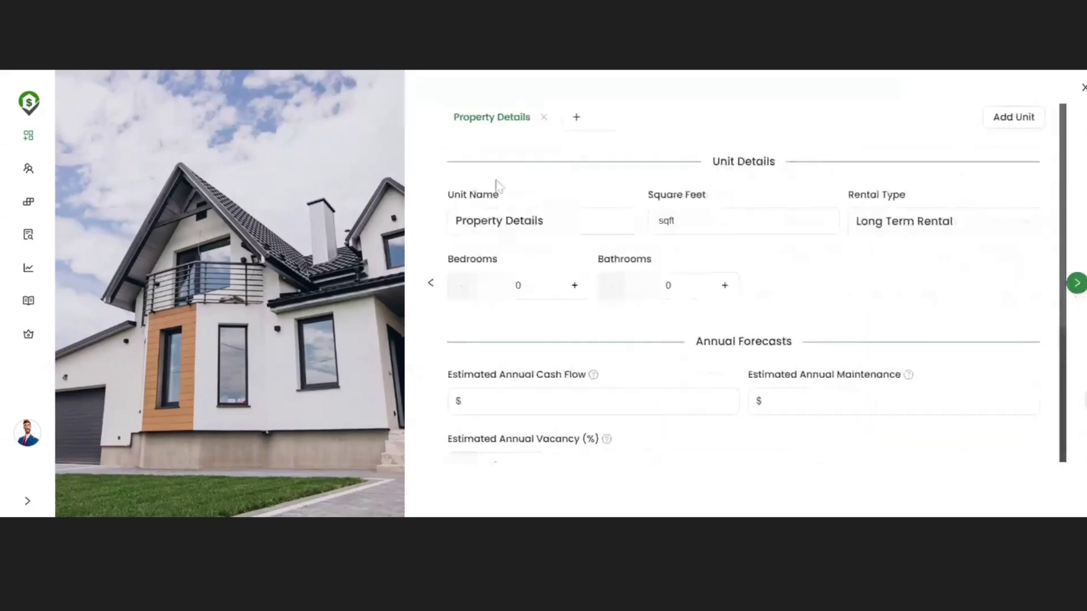
click(887, 227)
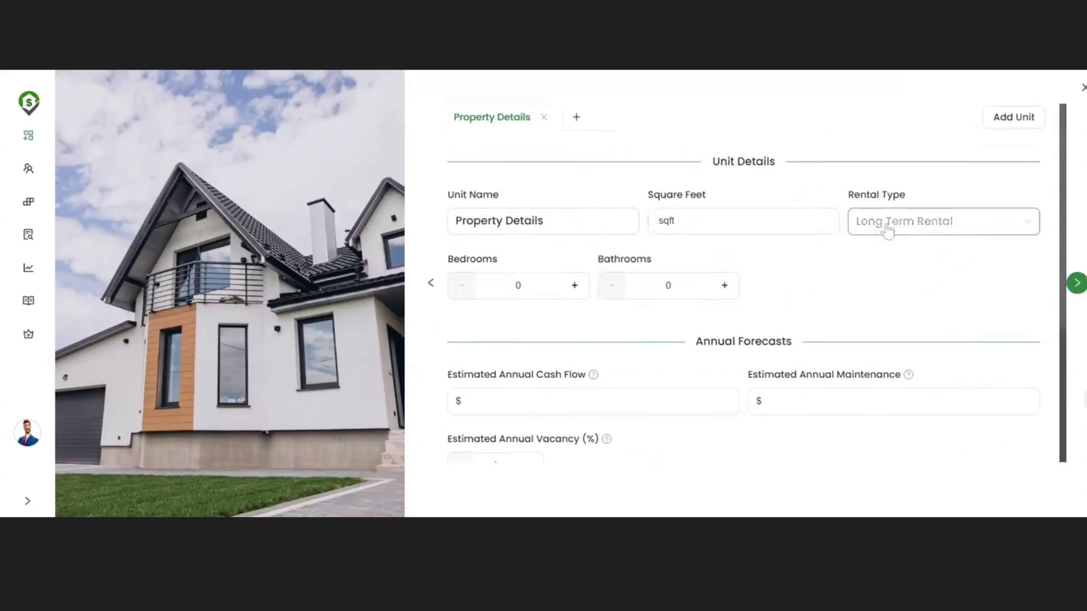
click(889, 297)
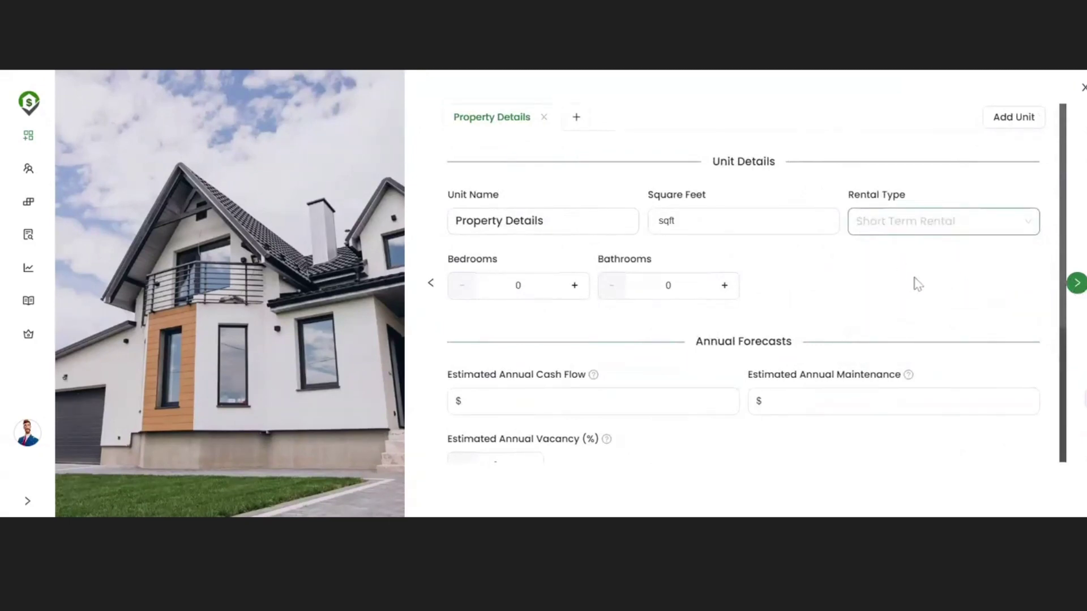
click(945, 229)
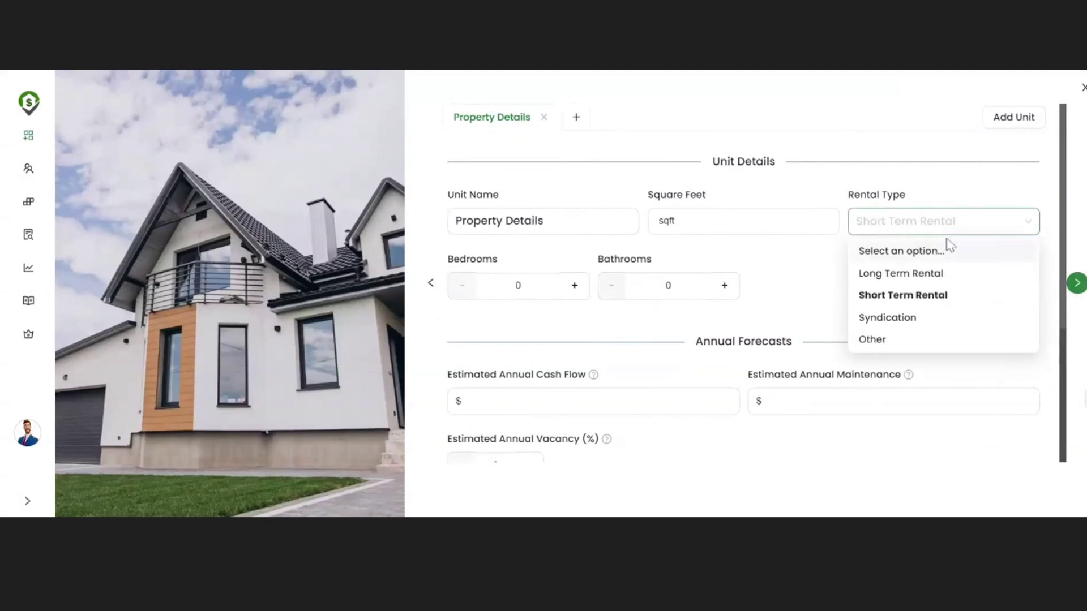
click(891, 277)
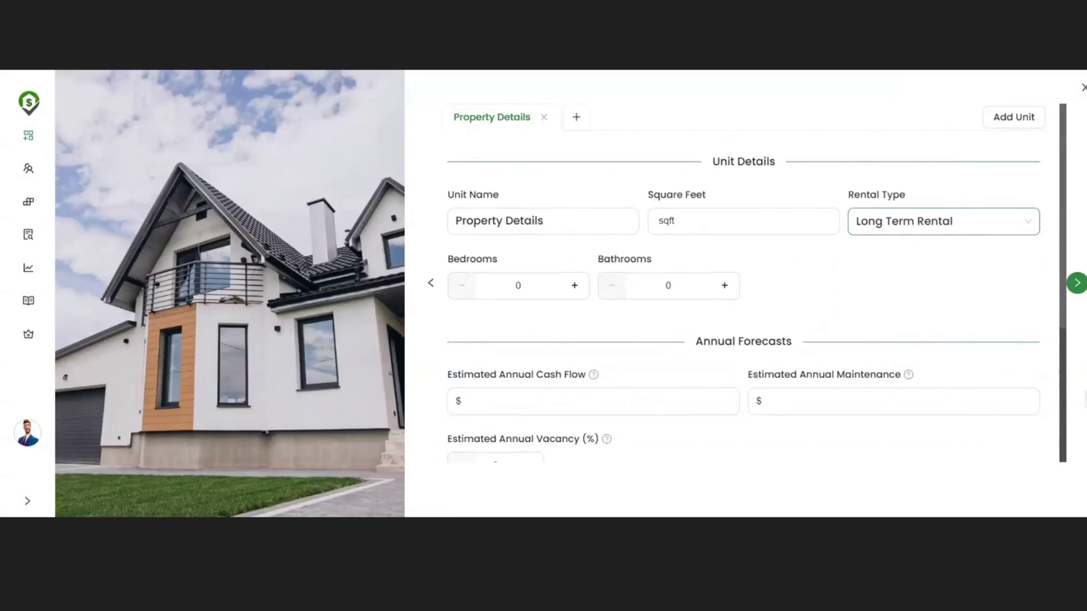
scroll(893, 268, down, 3)
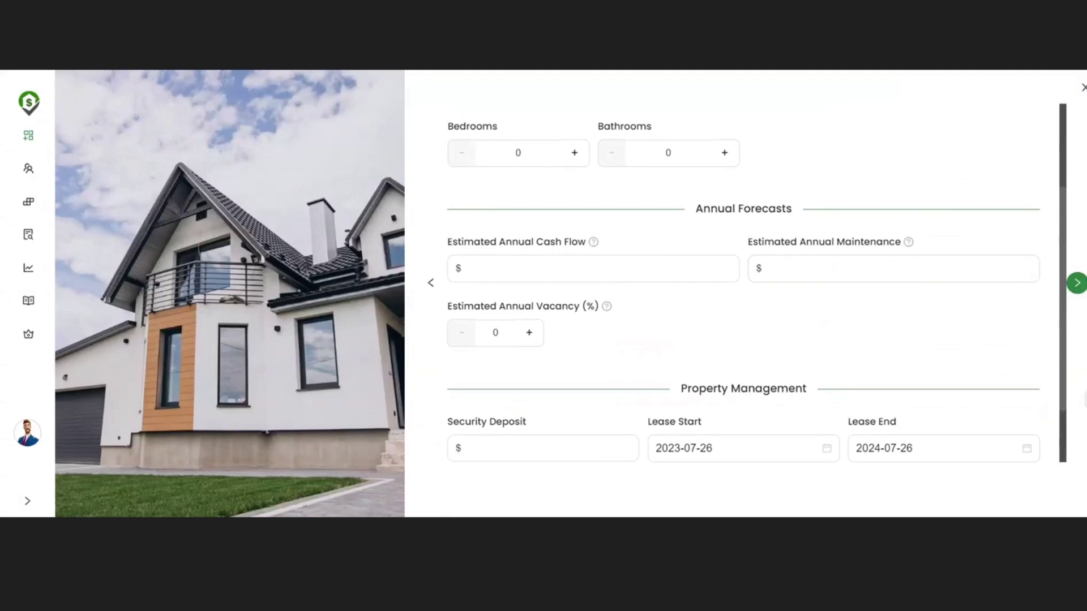
Step: Enter a 3,000 estimated annual cash flow and 700 annual maintenance for the unit
scroll(743, 283, up, 1)
scroll(743, 283, up, 1)
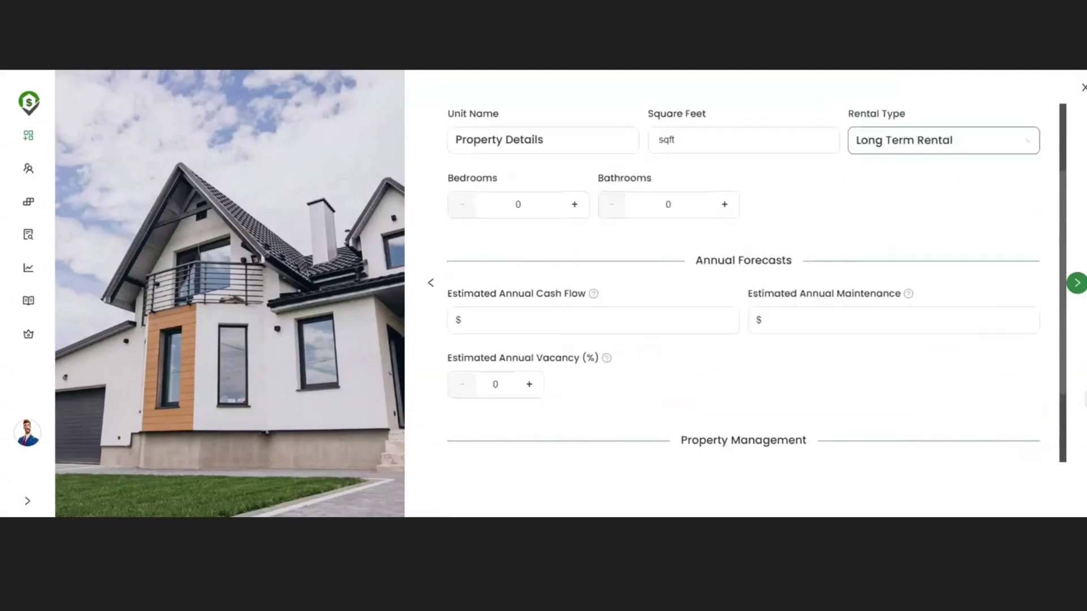
scroll(743, 283, up, 2)
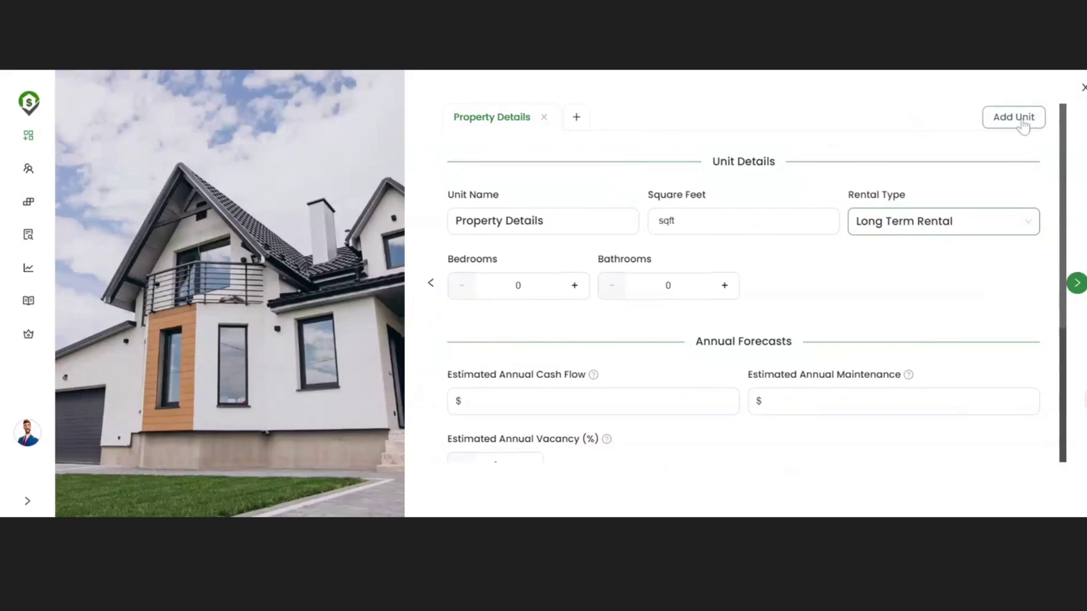
scroll(745, 290, down, 2)
scroll(744, 290, up, 2)
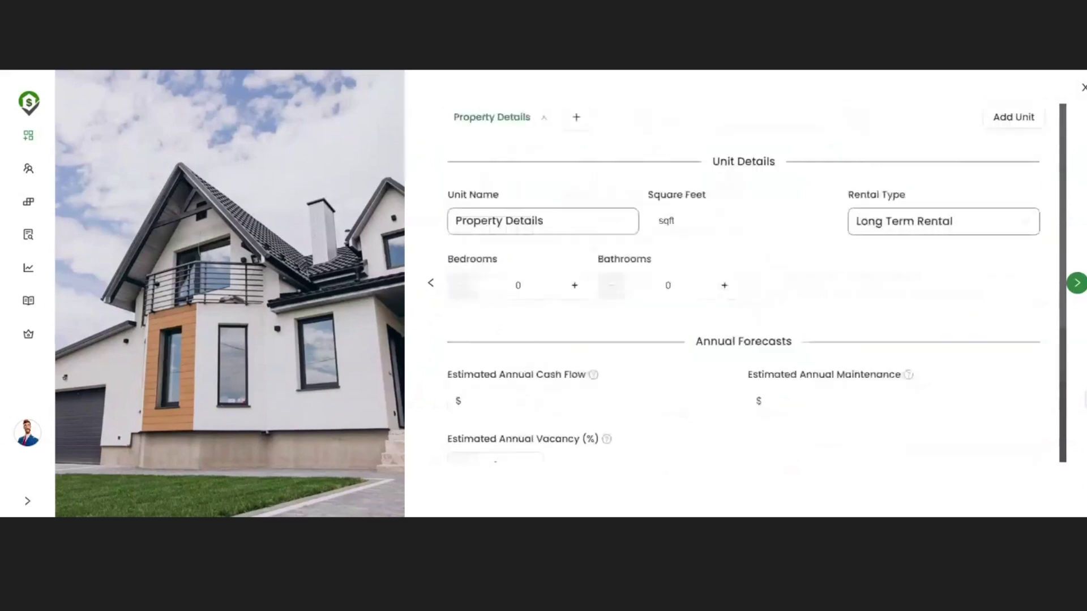
double_click(543, 222)
triple_click(542, 221)
click(819, 291)
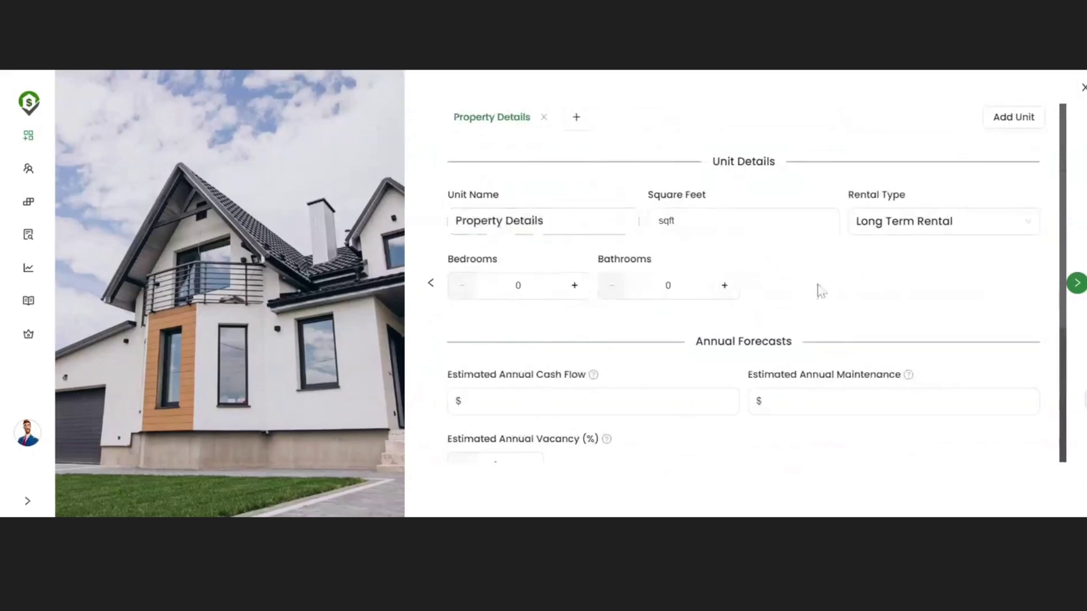
scroll(819, 291, down, 3)
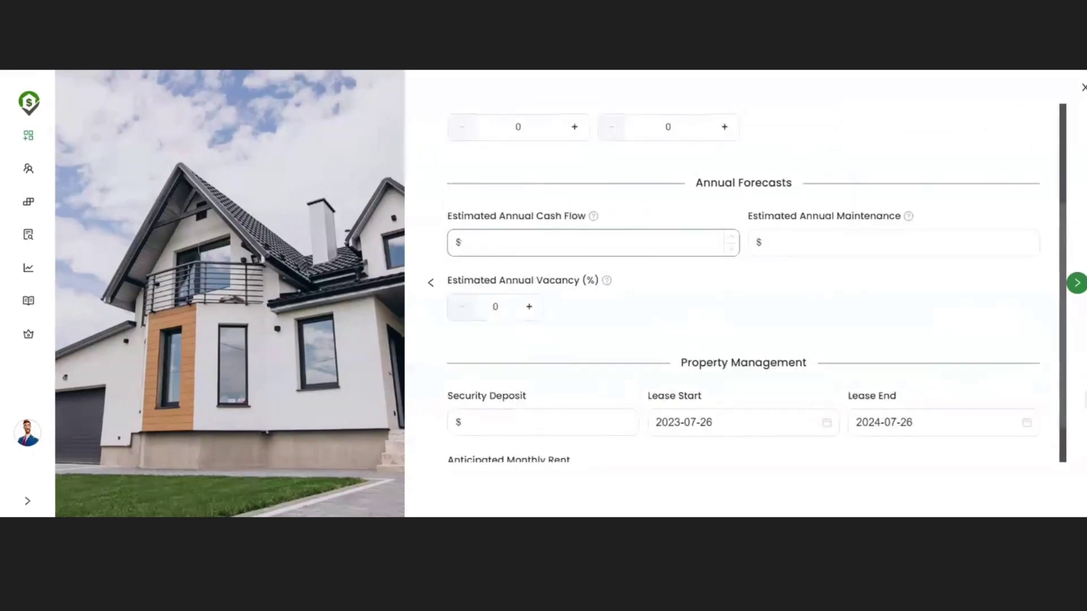
text(3,000)
key(Tab)
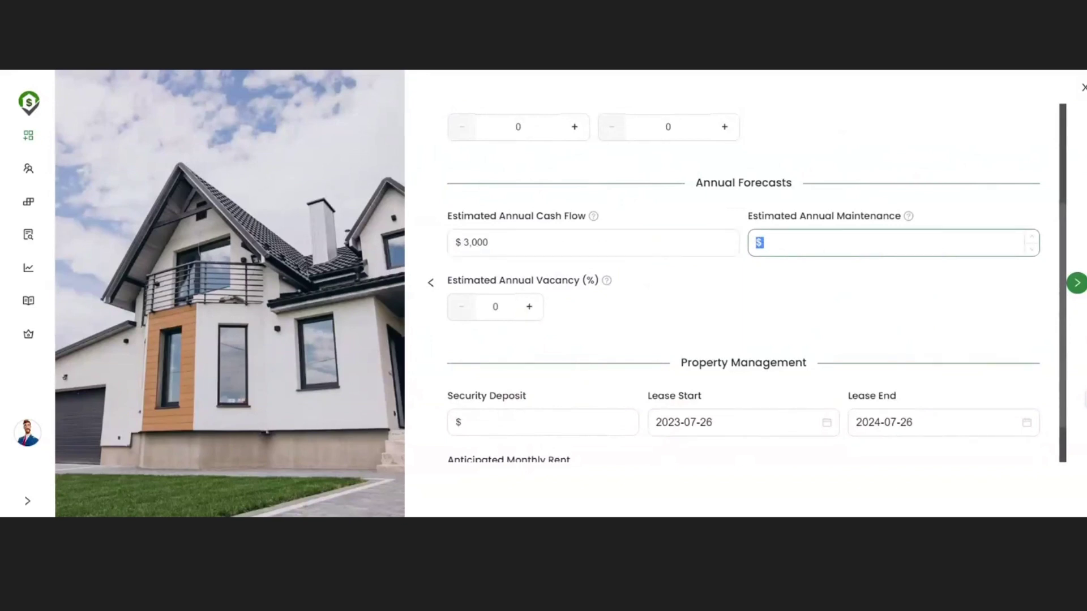
text(700)
Step: Raise vacancy to 10%, set 1,200 monthly rent, and continue to Purchase Details
click(531, 316)
click(531, 315)
click(530, 317)
click(530, 317)
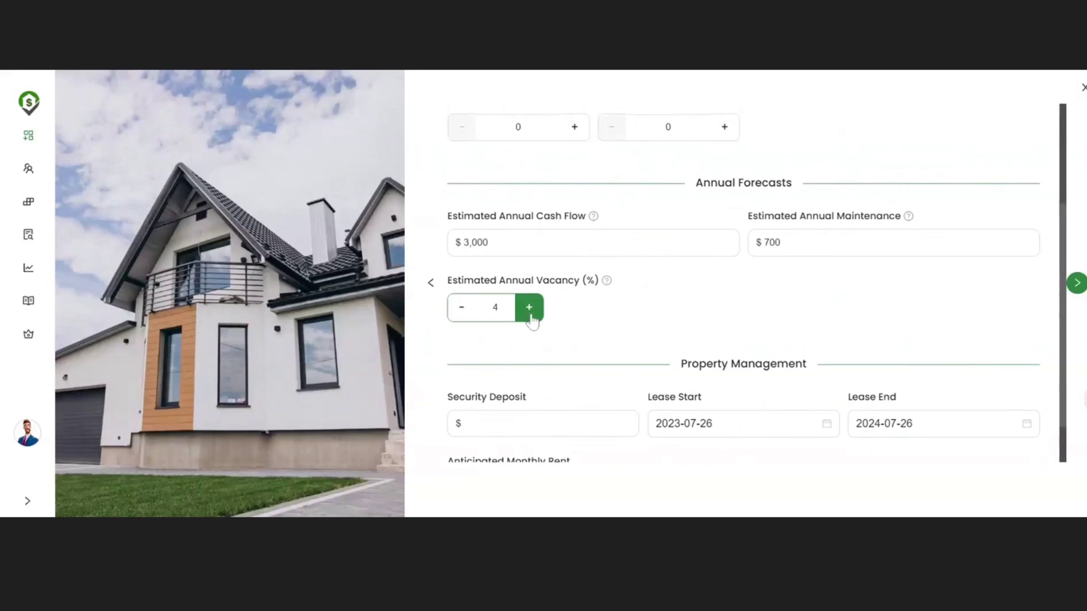
click(530, 317)
click(531, 317)
click(530, 317)
click(531, 317)
scroll(674, 320, down, 1)
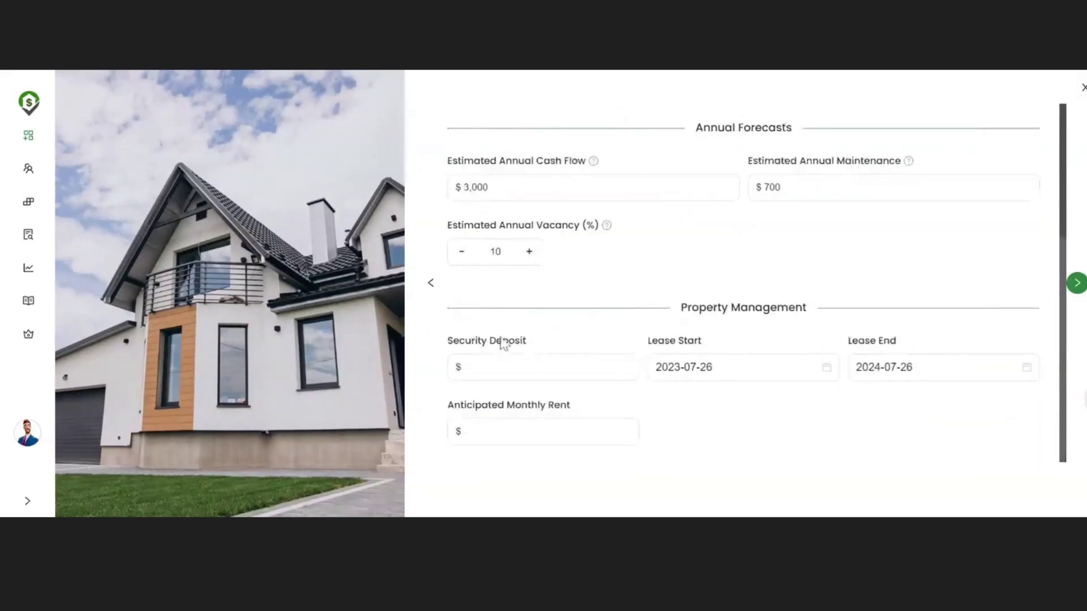
click(500, 367)
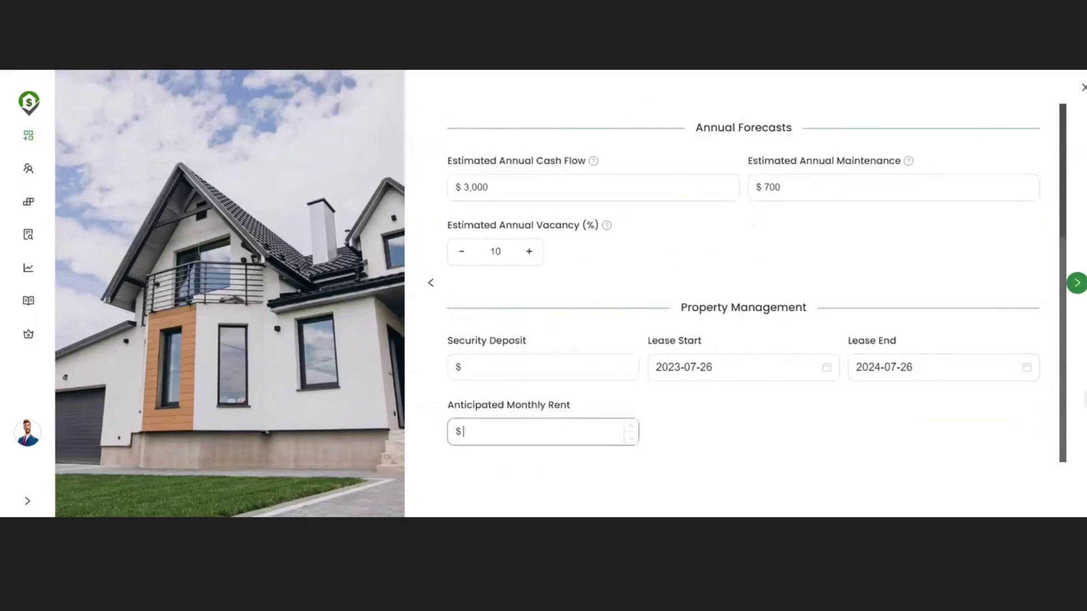
text(1,200)
click(725, 438)
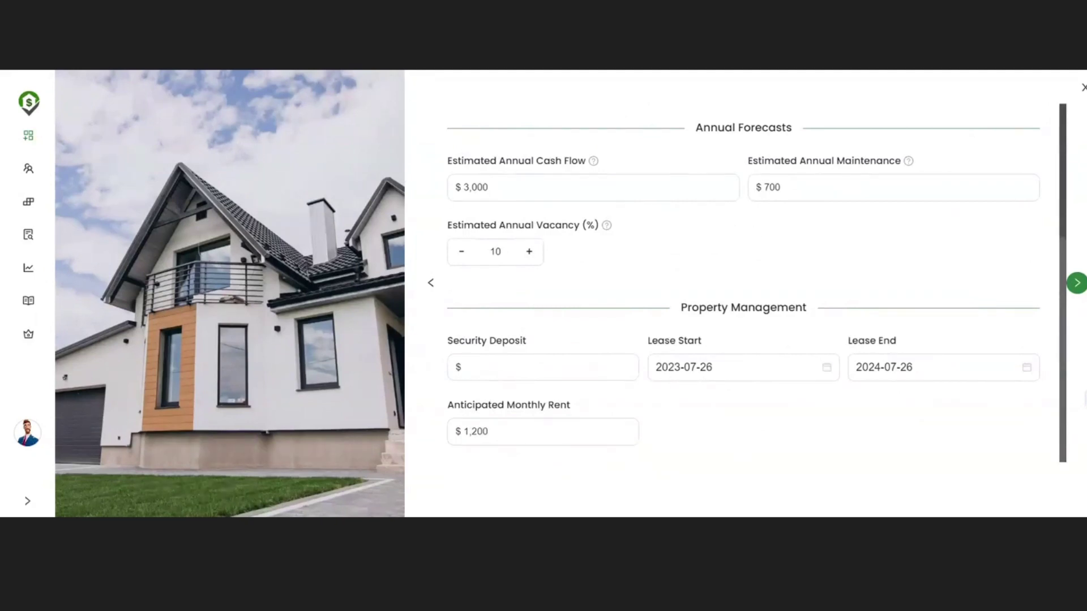
click(1076, 283)
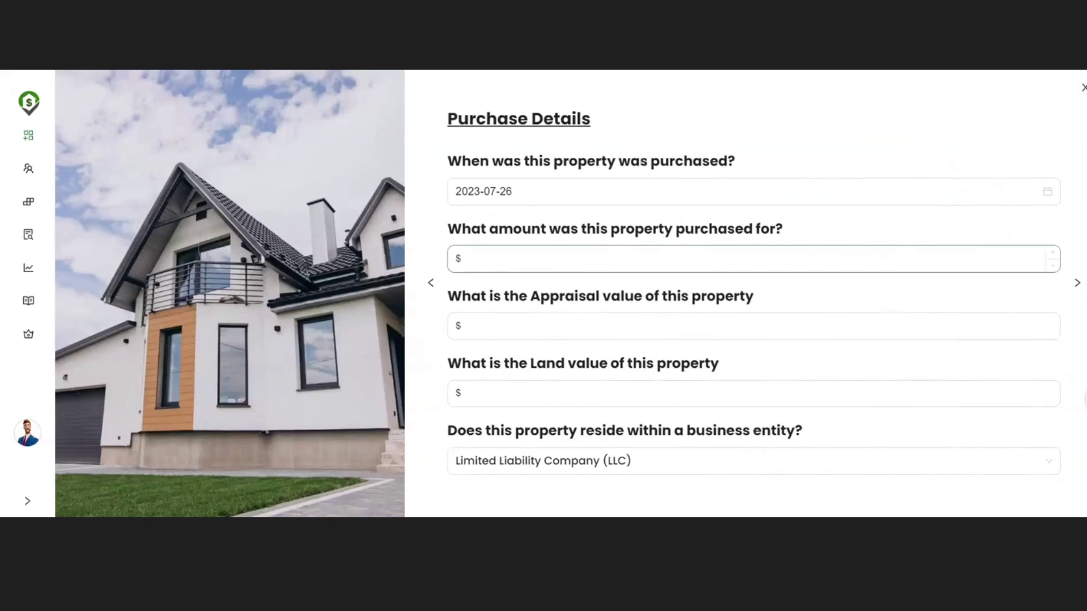
Step: Pass over the purchase value fields, leave the business entity empty, and continue to Taxes
click(656, 259)
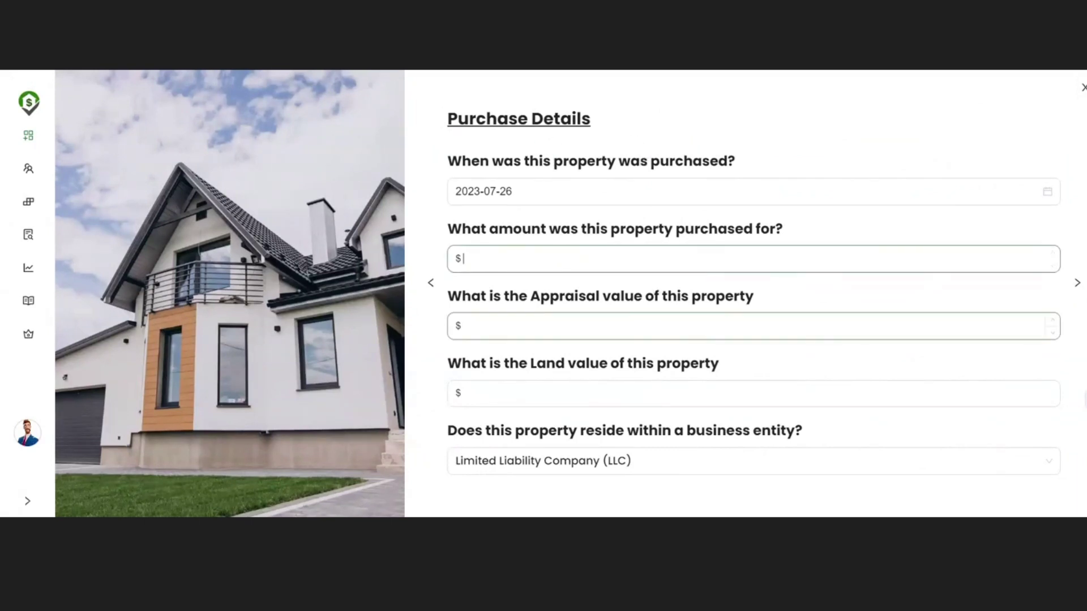
click(656, 327)
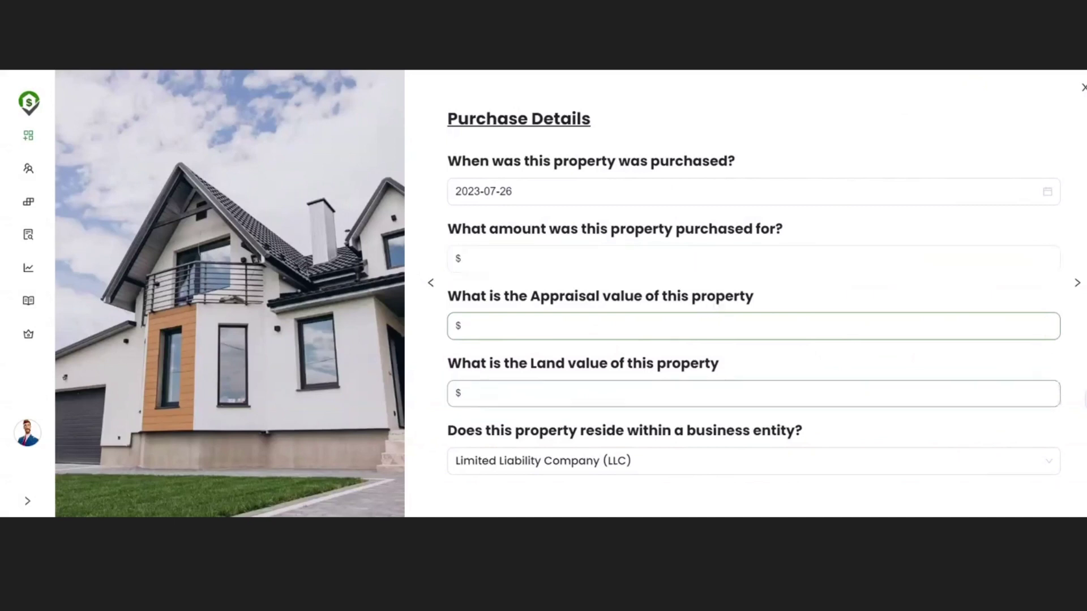
click(628, 395)
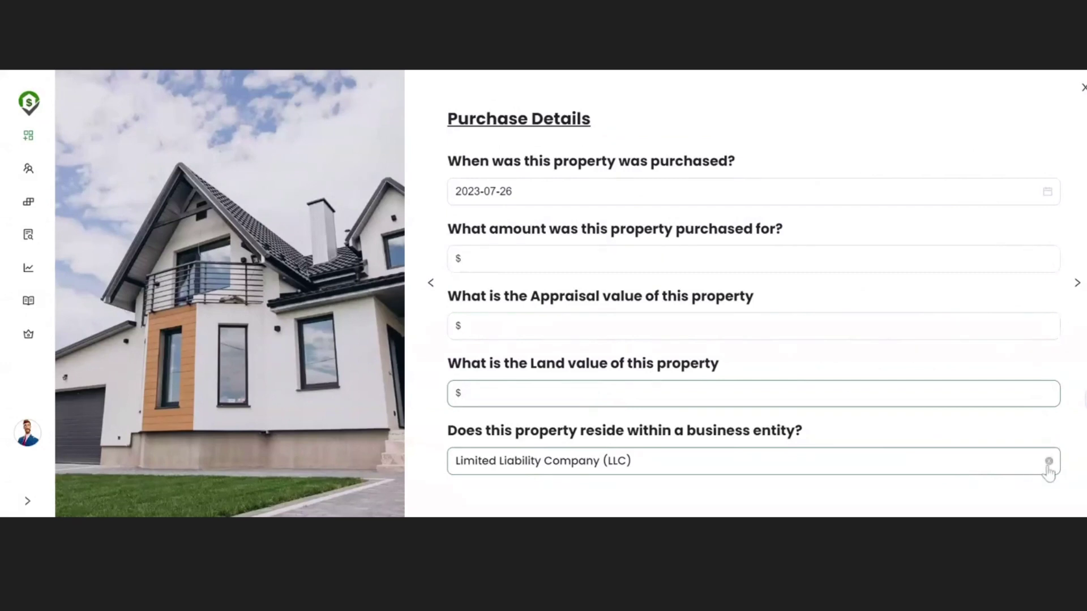
click(1048, 472)
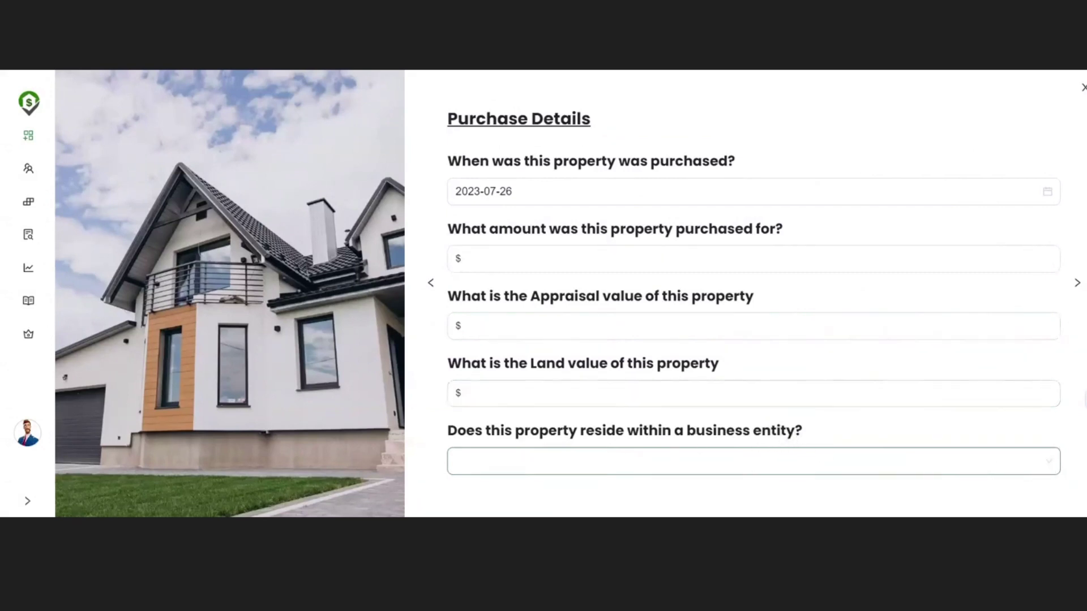
click(746, 462)
scroll(648, 371, down, 2)
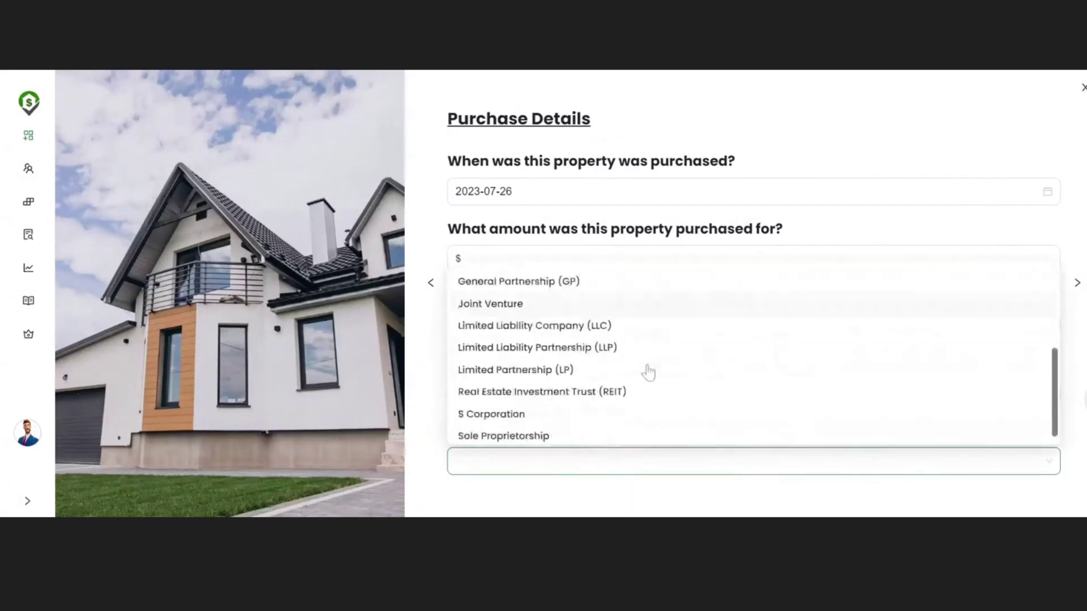
click(840, 217)
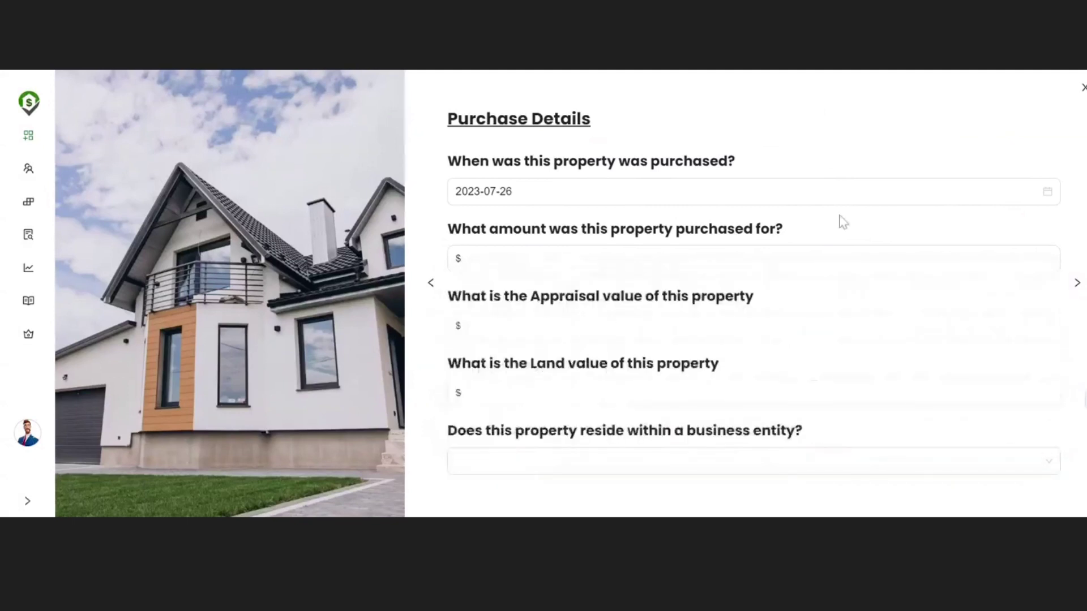
click(1078, 285)
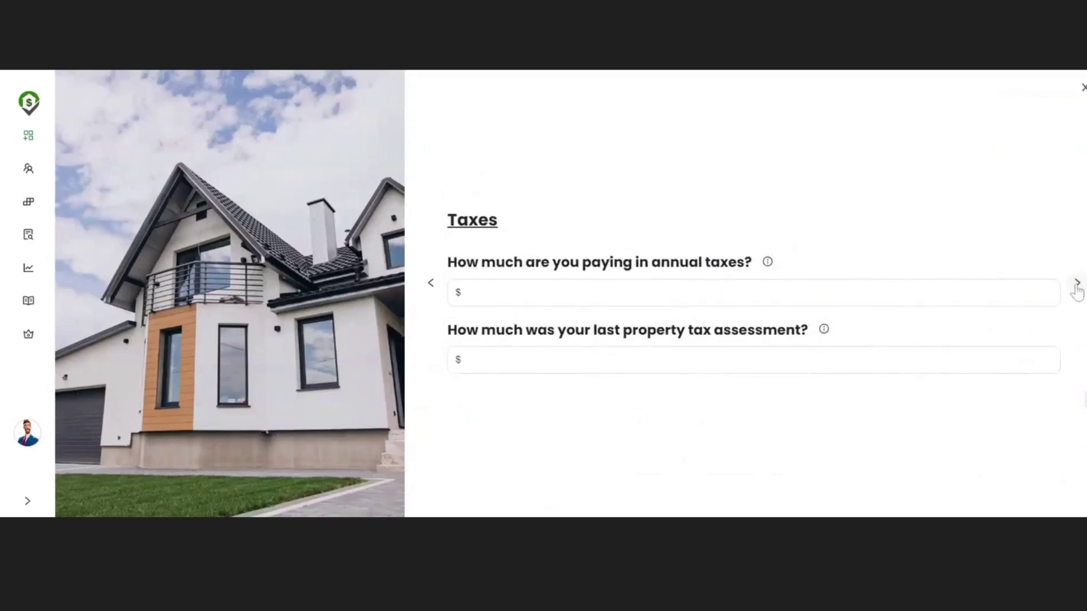
Step: Skip Taxes and Insurance, then record EveryREITool as manager with a 10% fee
click(1077, 286)
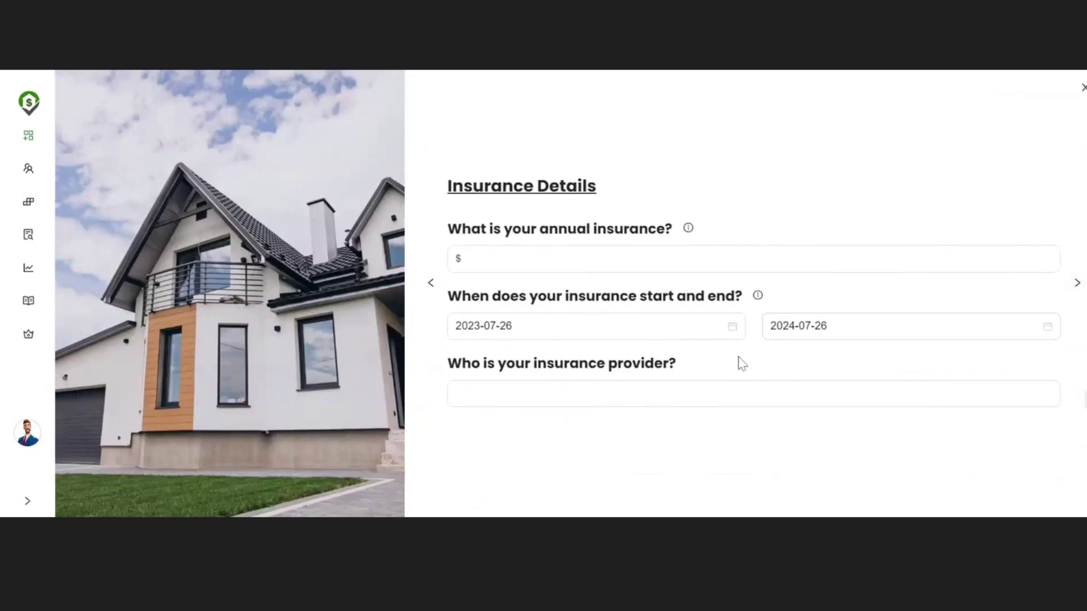
click(1077, 286)
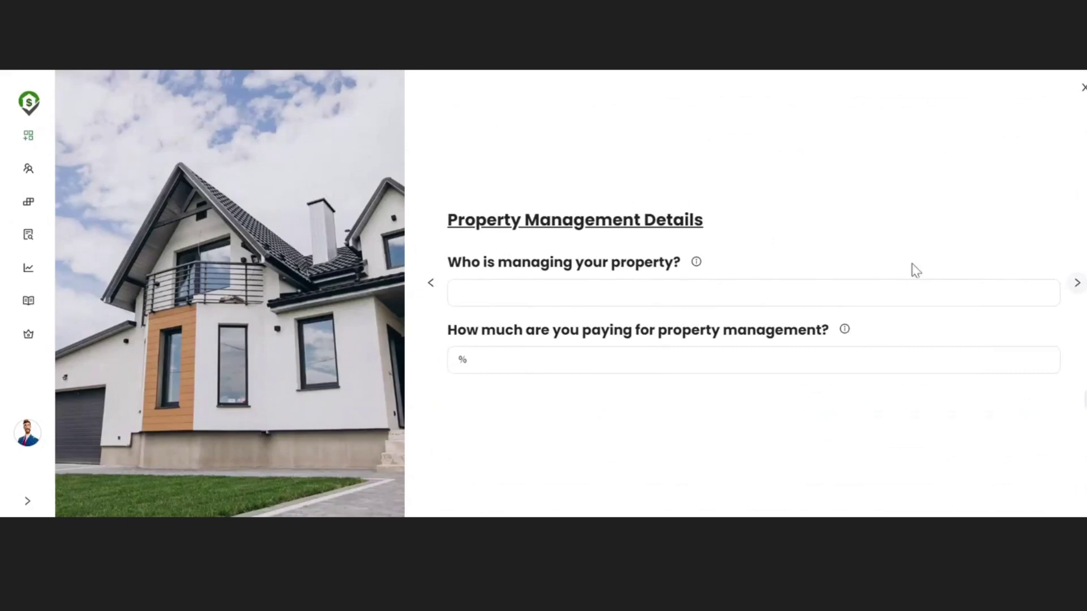
click(900, 360)
text(10)
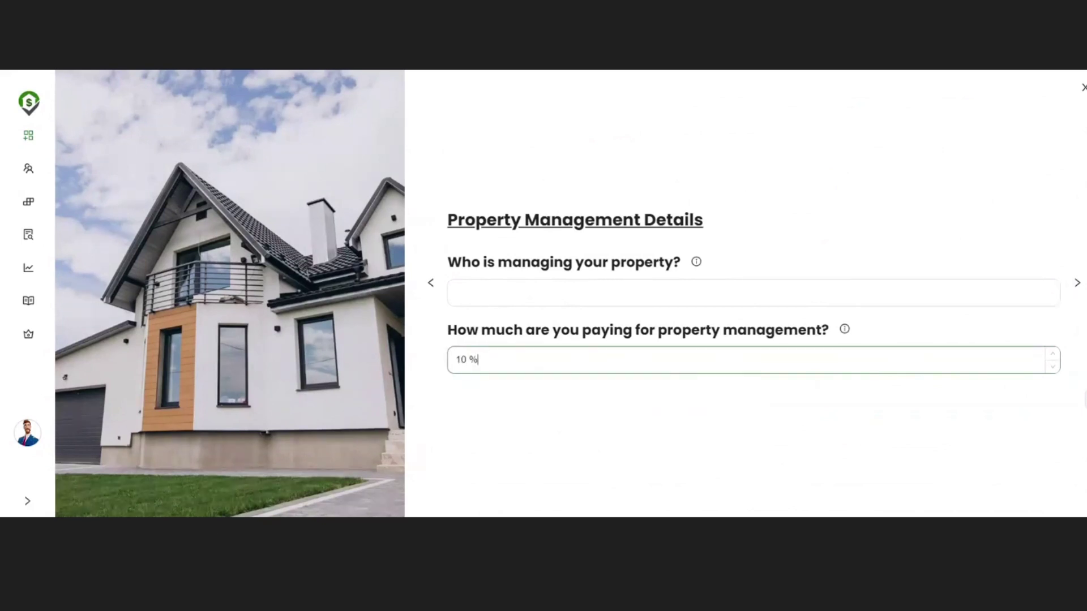
click(900, 293)
text(R)
key(BackSpace)
text(E)
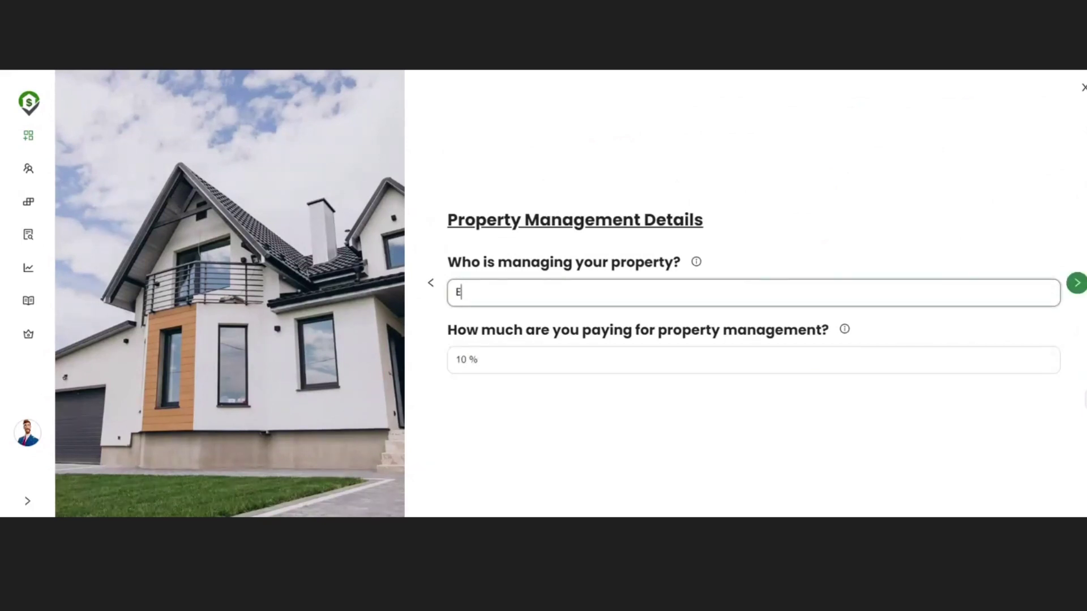
text(veryRei)
key(BackSpace)
key(BackSpace)
text(EITool)
click(1077, 283)
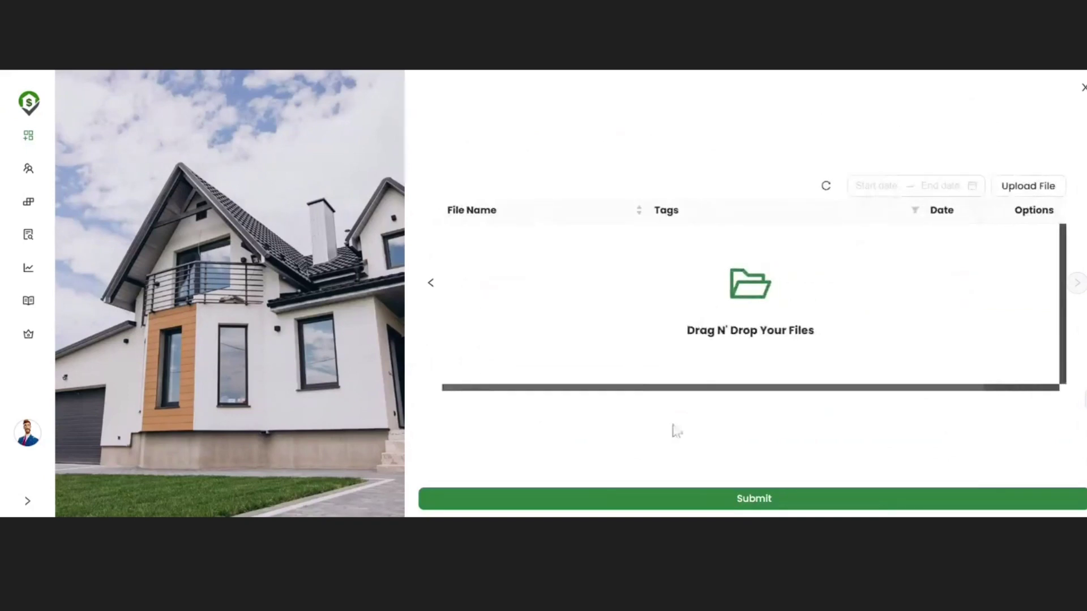
click(783, 500)
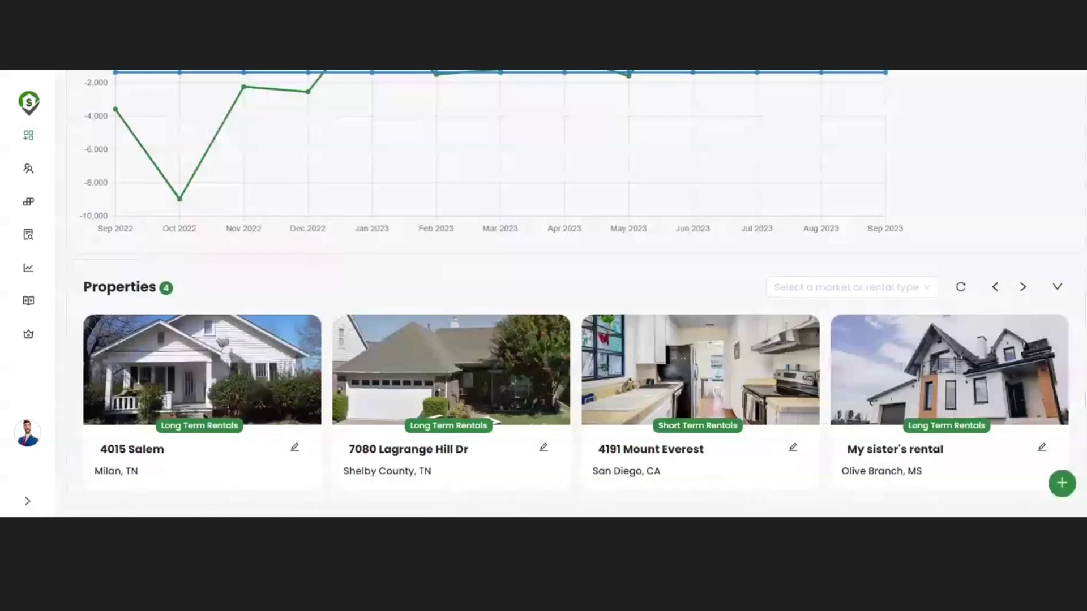
scroll(660, 381, down, 10)
scroll(661, 379, up, 3)
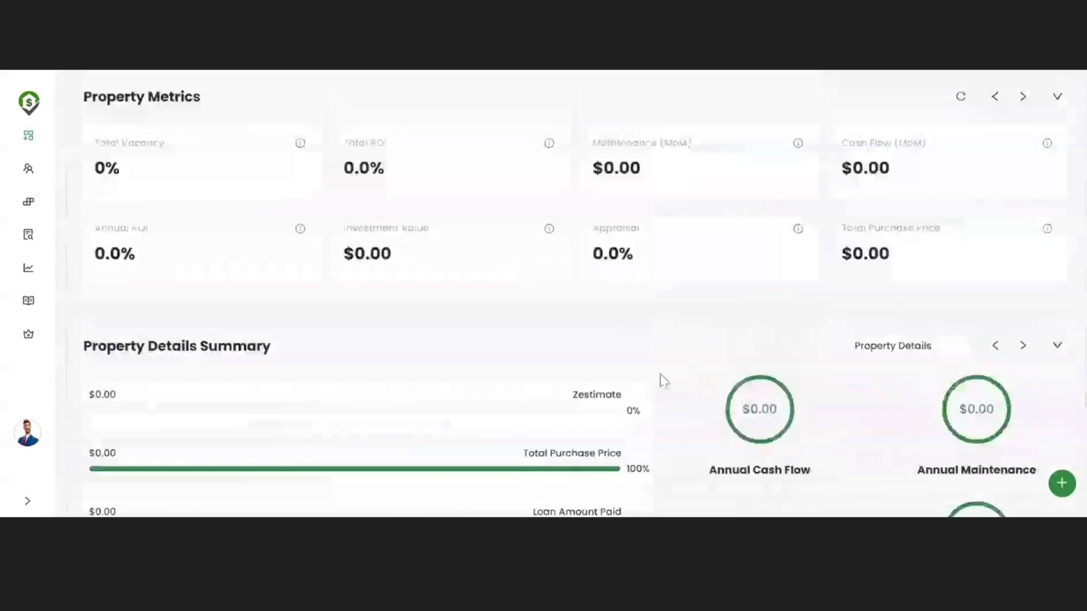
scroll(664, 380, up, 2)
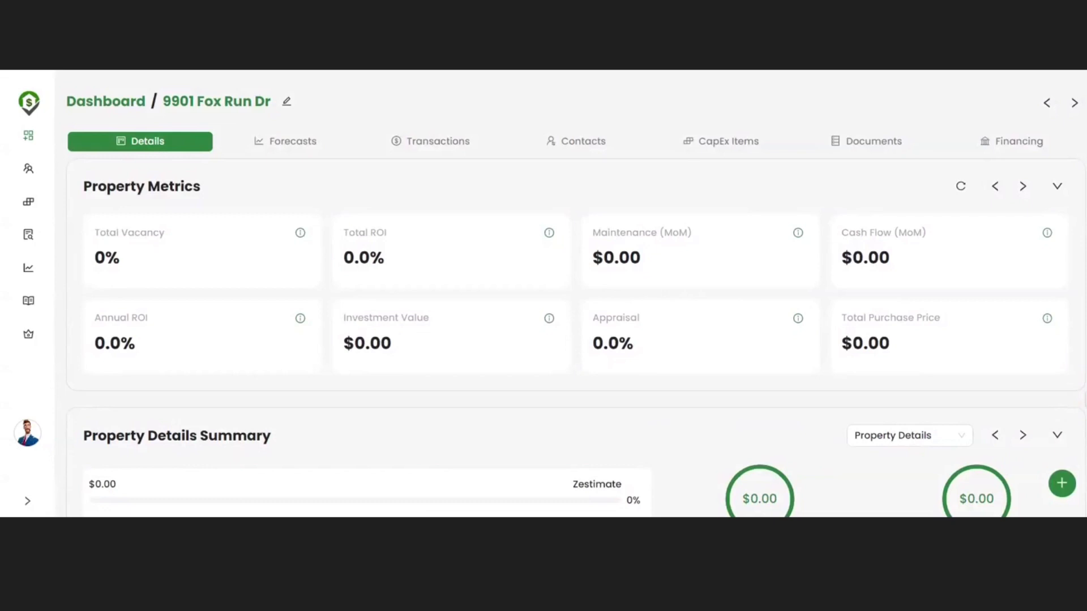
scroll(571, 294, down, 3)
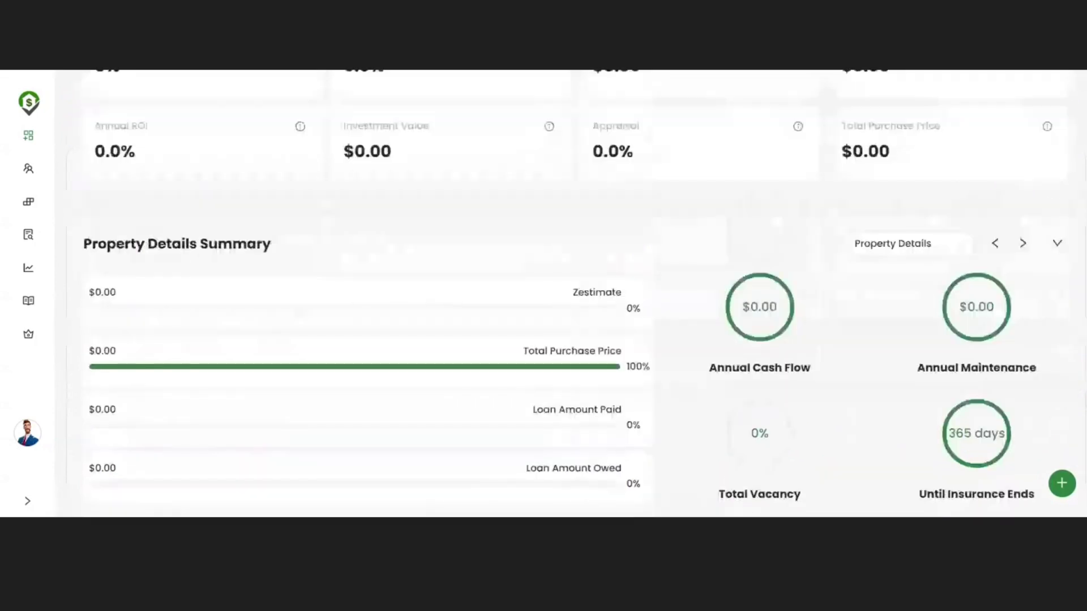
scroll(360, 198, up, 3)
scroll(344, 308, down, 3)
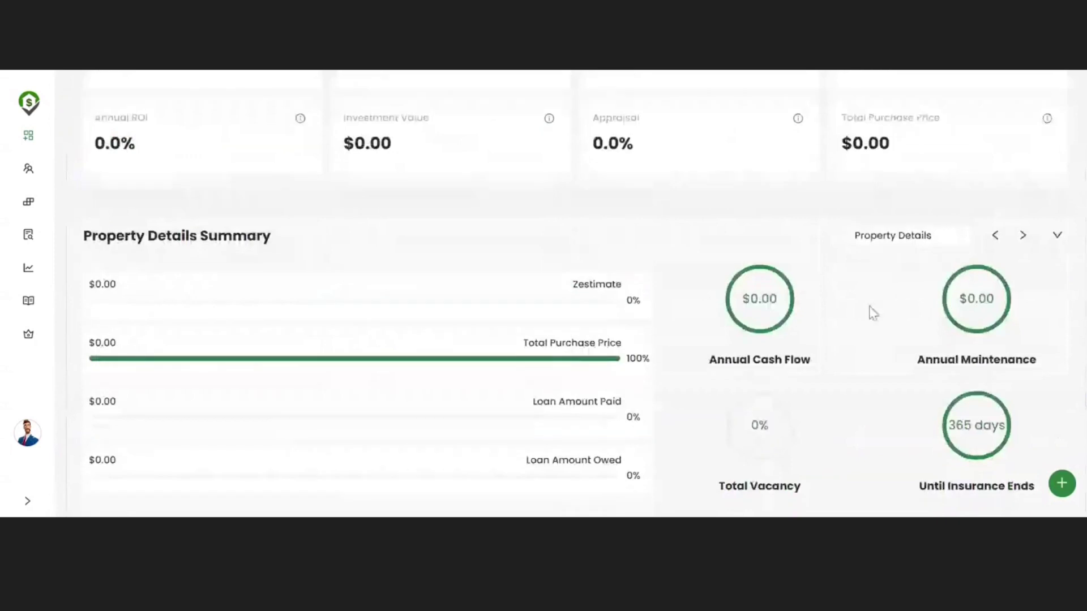
scroll(874, 313, down, 1)
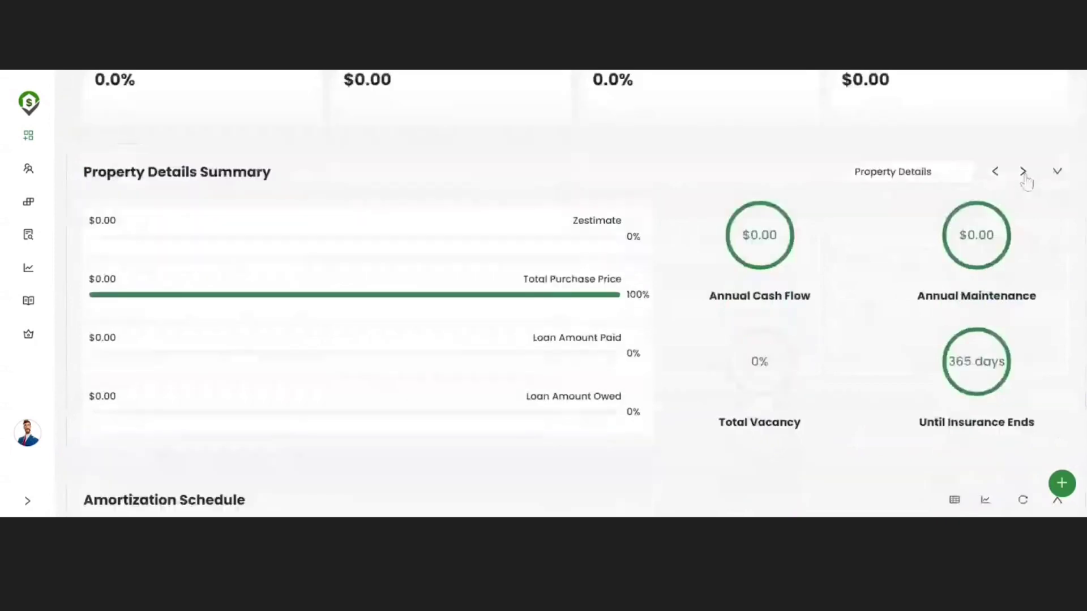
click(1024, 175)
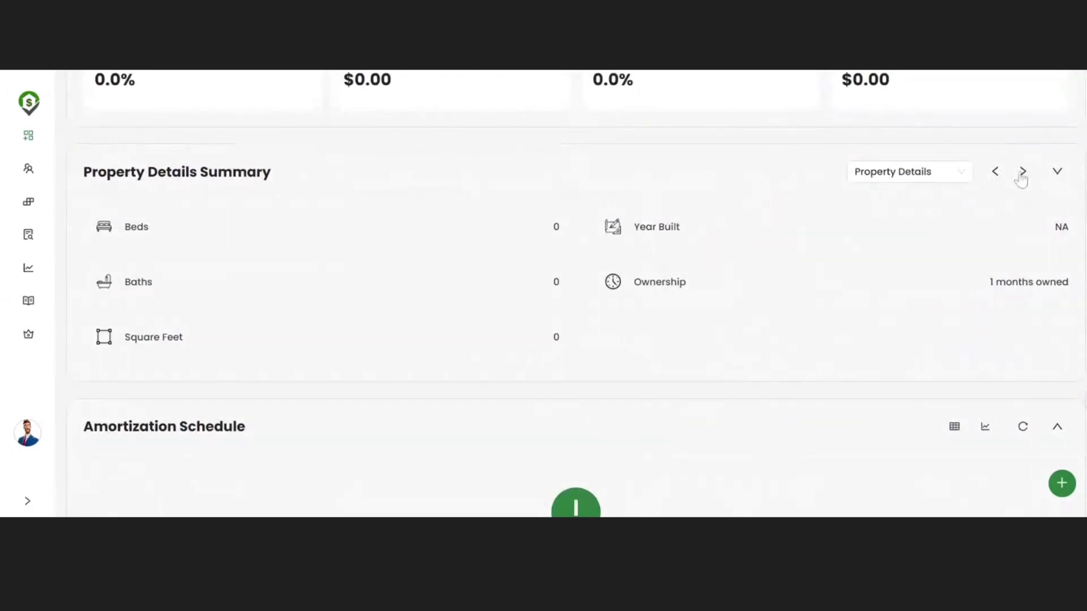
click(1022, 172)
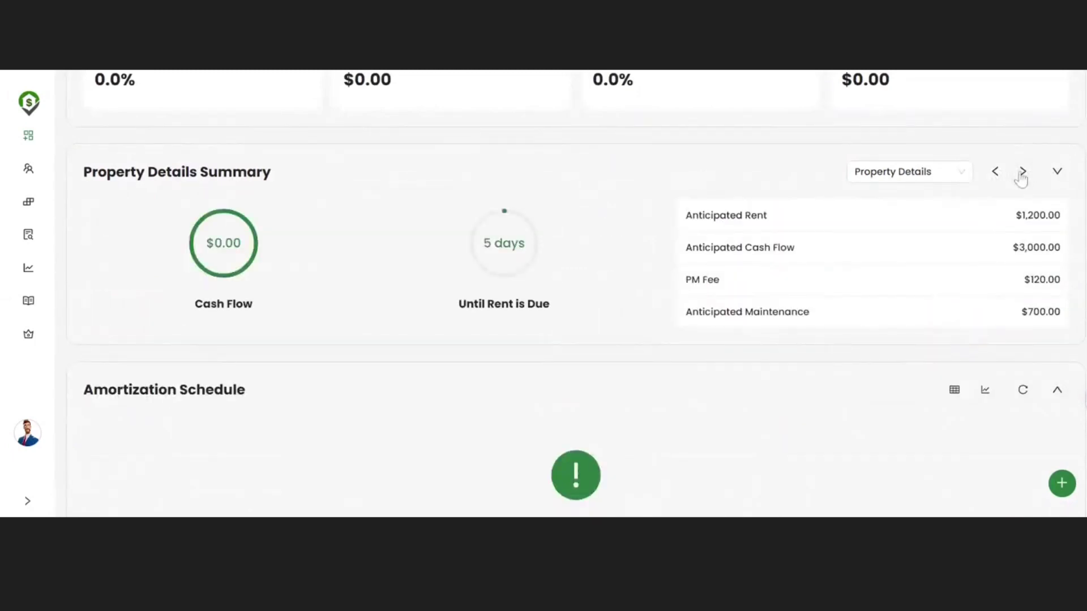
click(1022, 171)
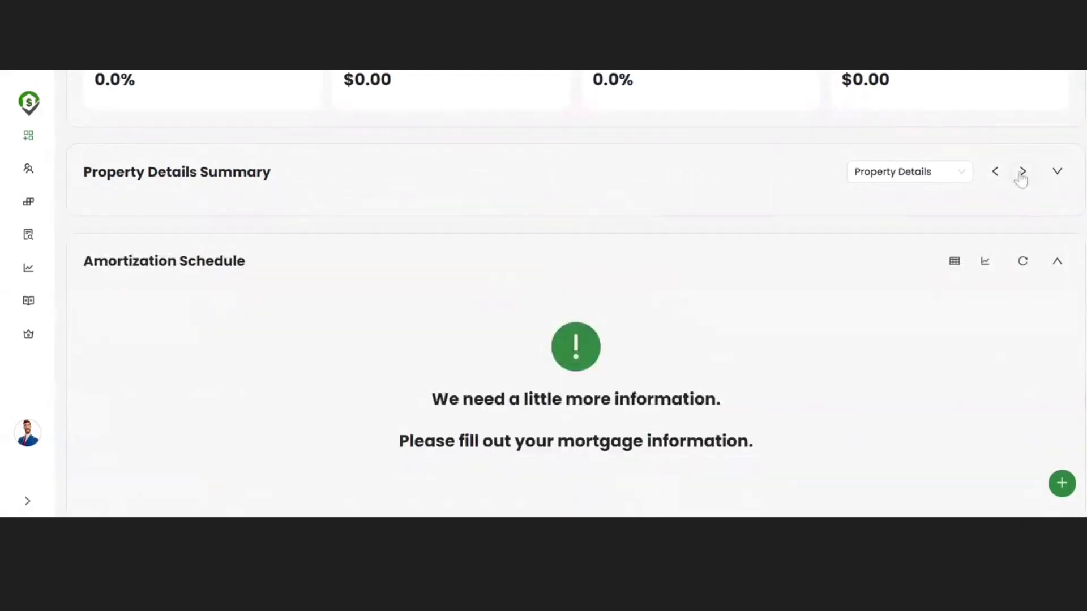
click(995, 176)
click(996, 179)
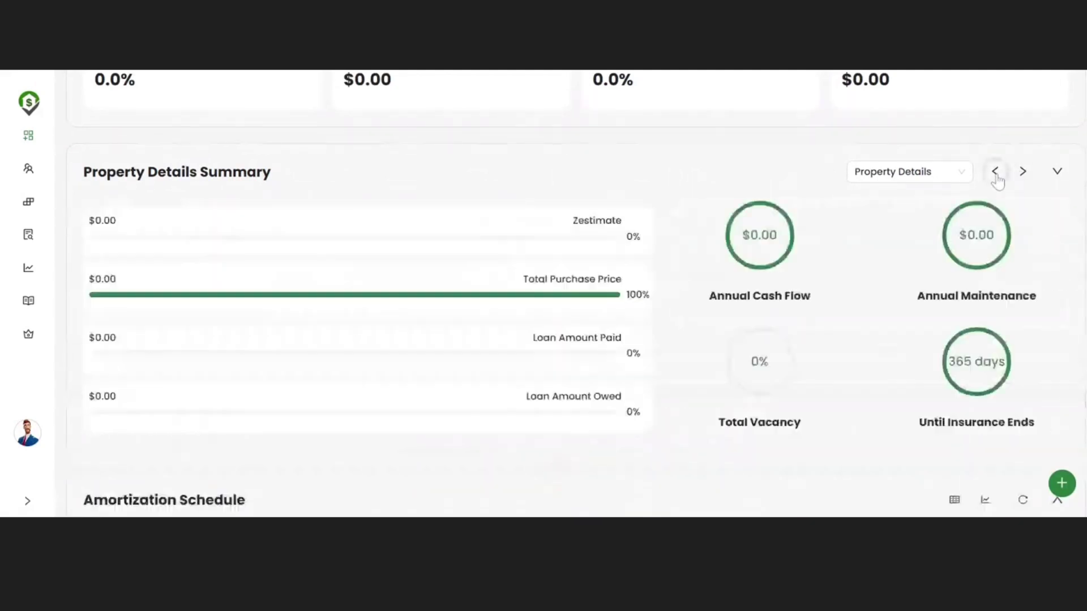
scroll(998, 181, down, 1)
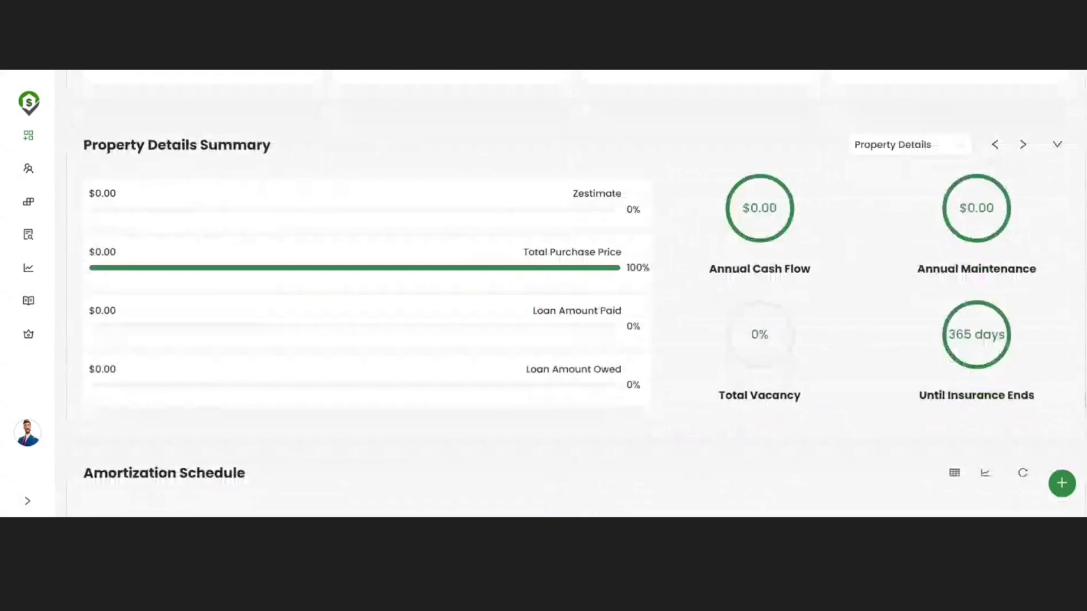
scroll(576, 295, down, 4)
scroll(576, 294, up, 7)
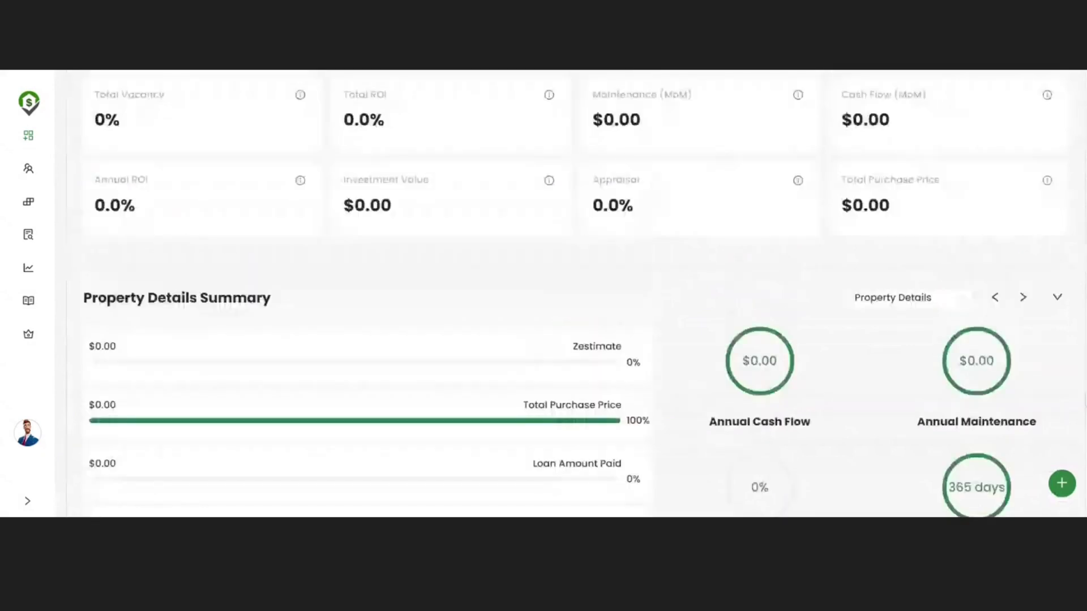
scroll(576, 295, up, 3)
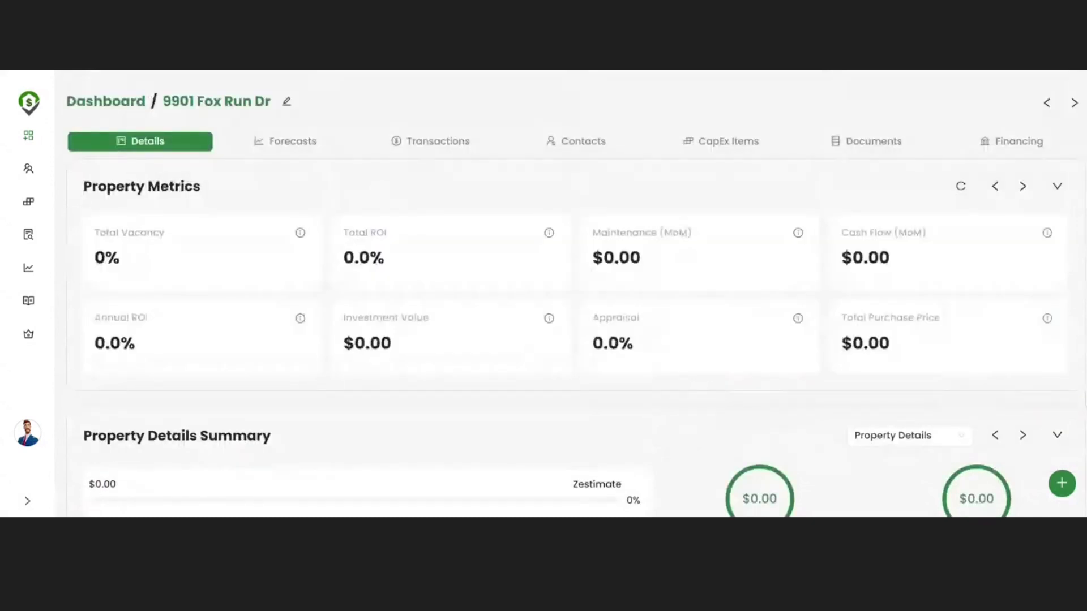
click(292, 141)
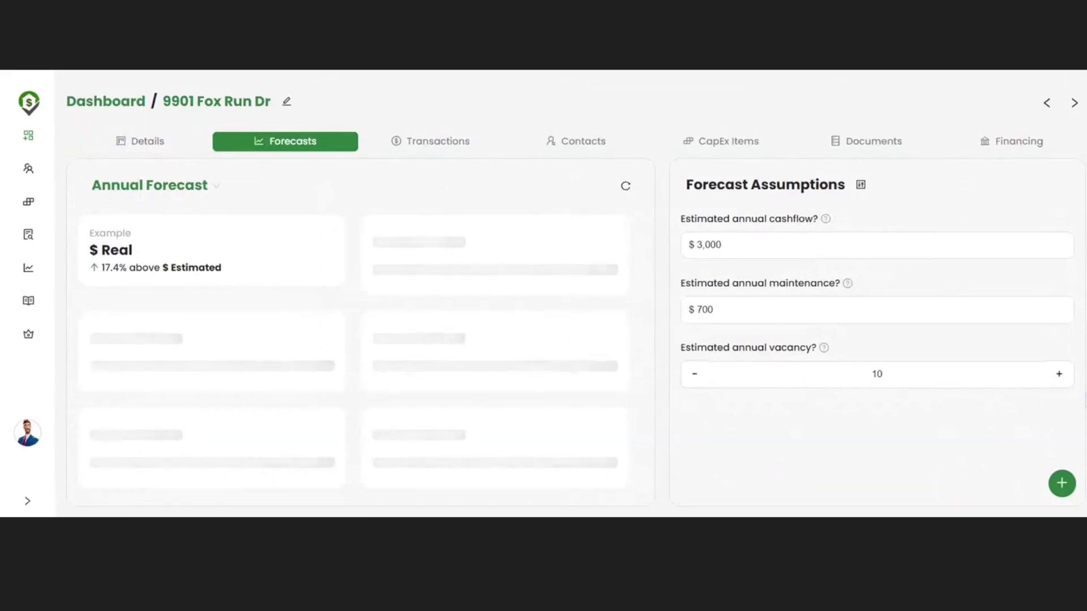
scroll(310, 180, down, 2)
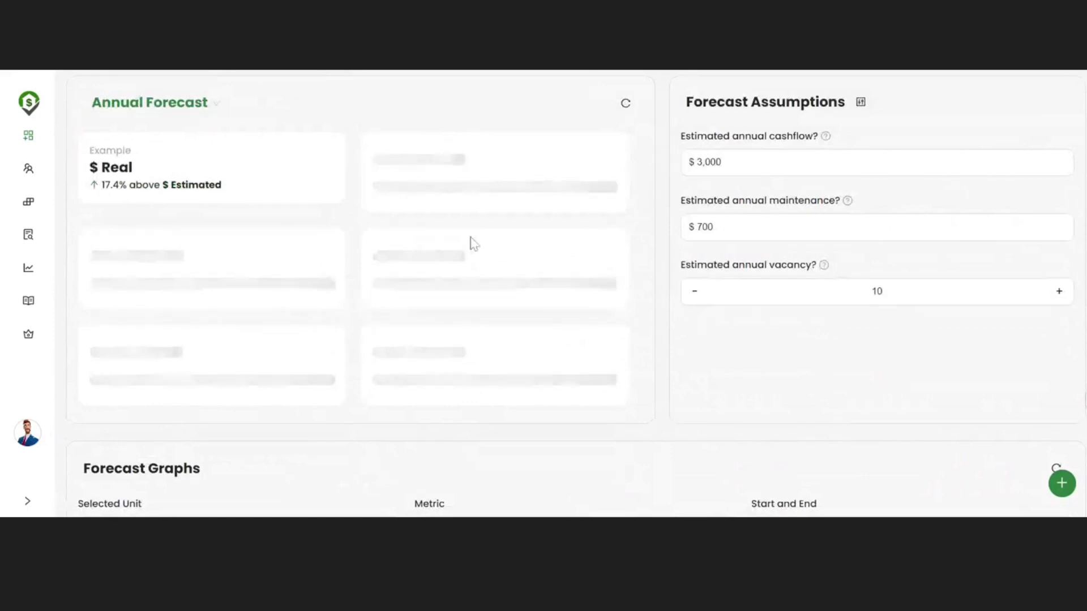
scroll(473, 243, up, 2)
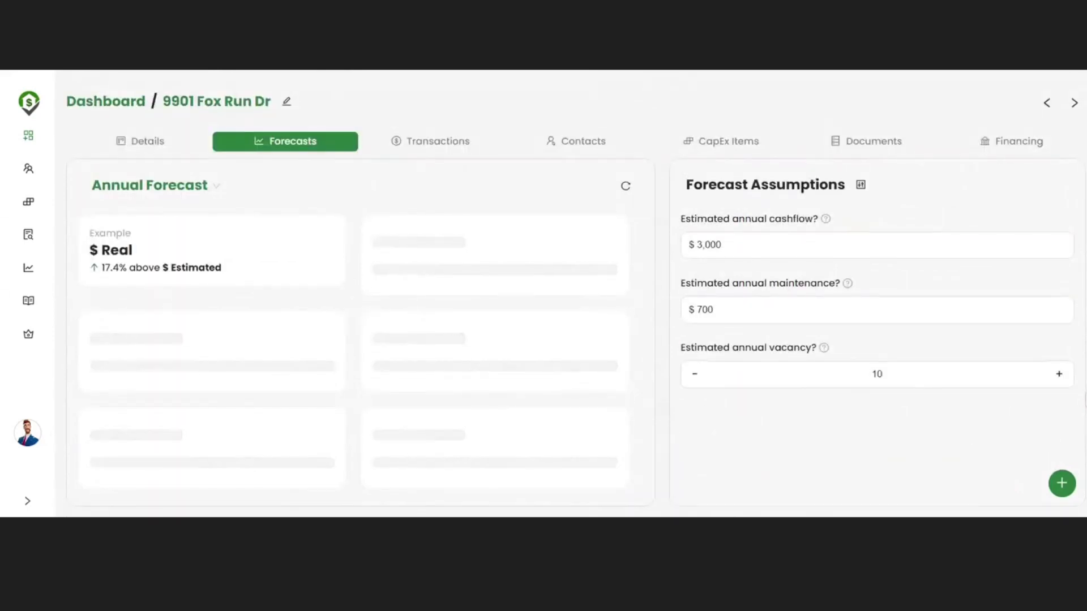
scroll(566, 294, down, 6)
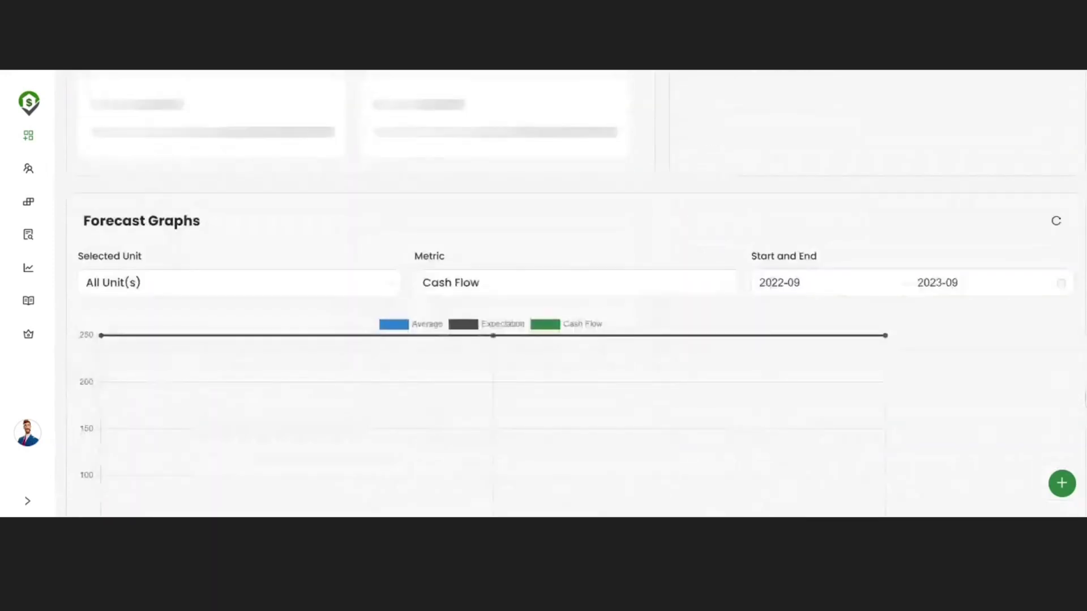
scroll(566, 234, down, 1)
scroll(566, 233, up, 4)
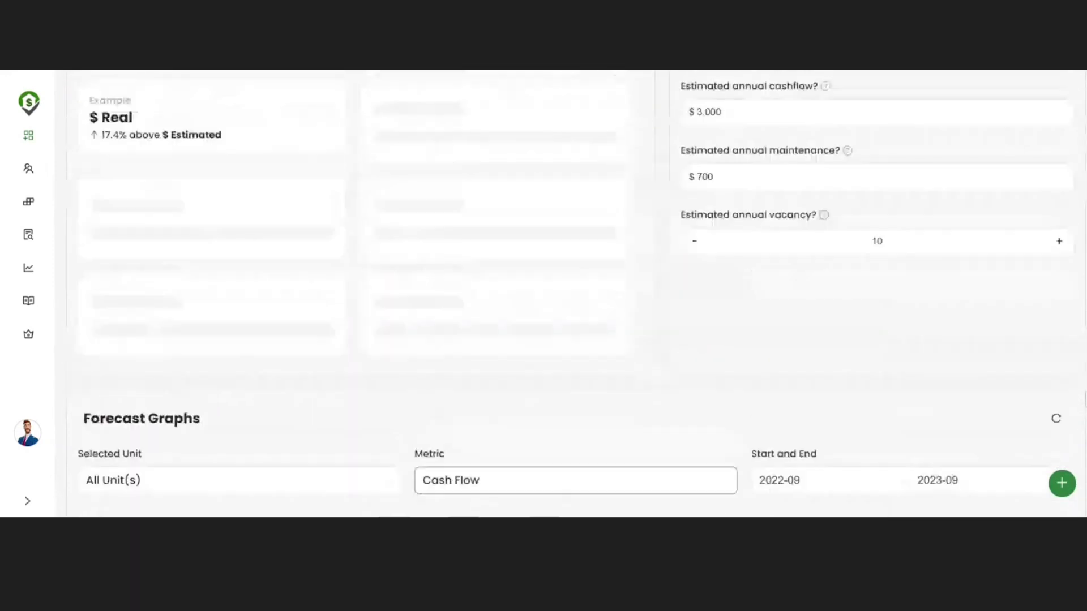
scroll(566, 294, up, 2)
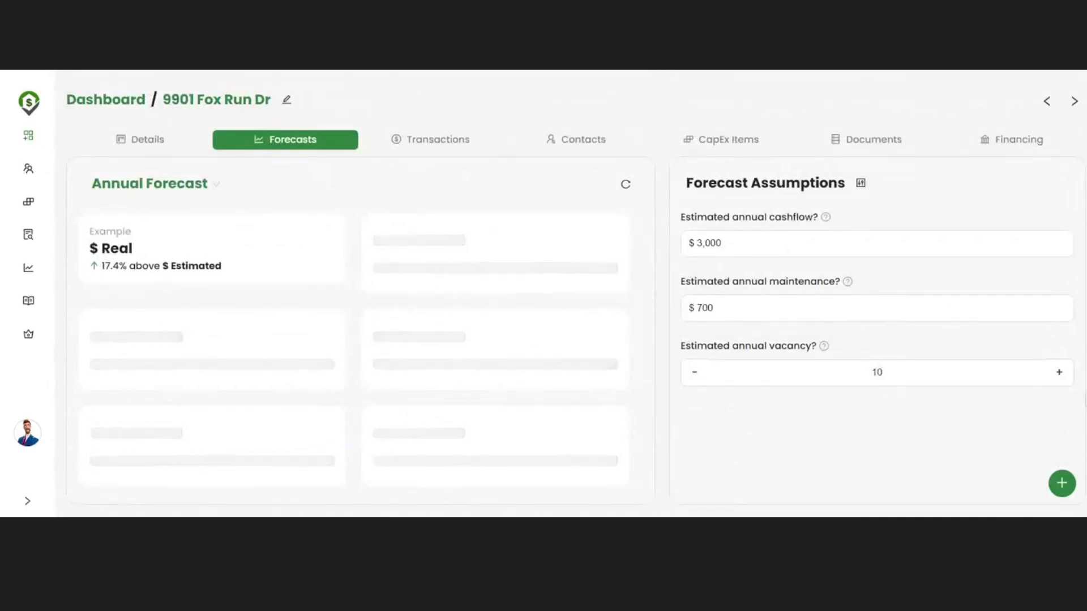
click(422, 148)
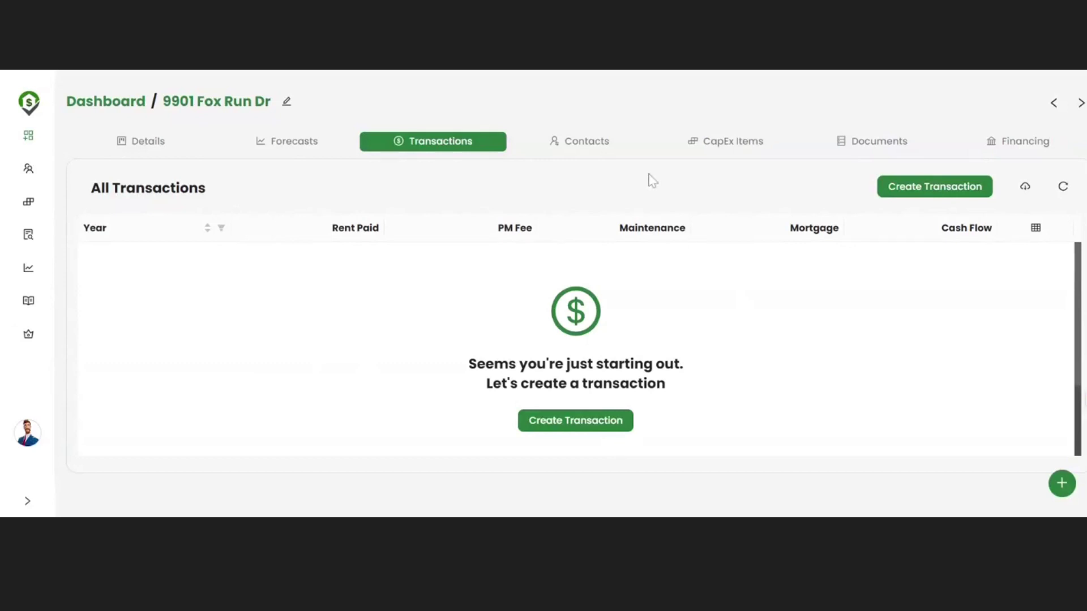
click(600, 148)
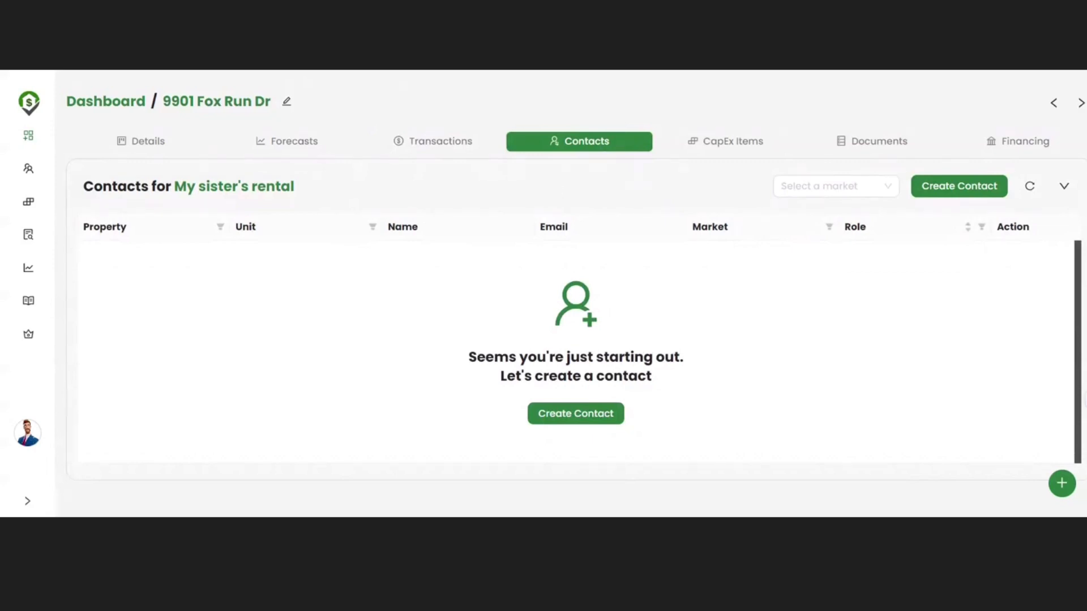
click(714, 145)
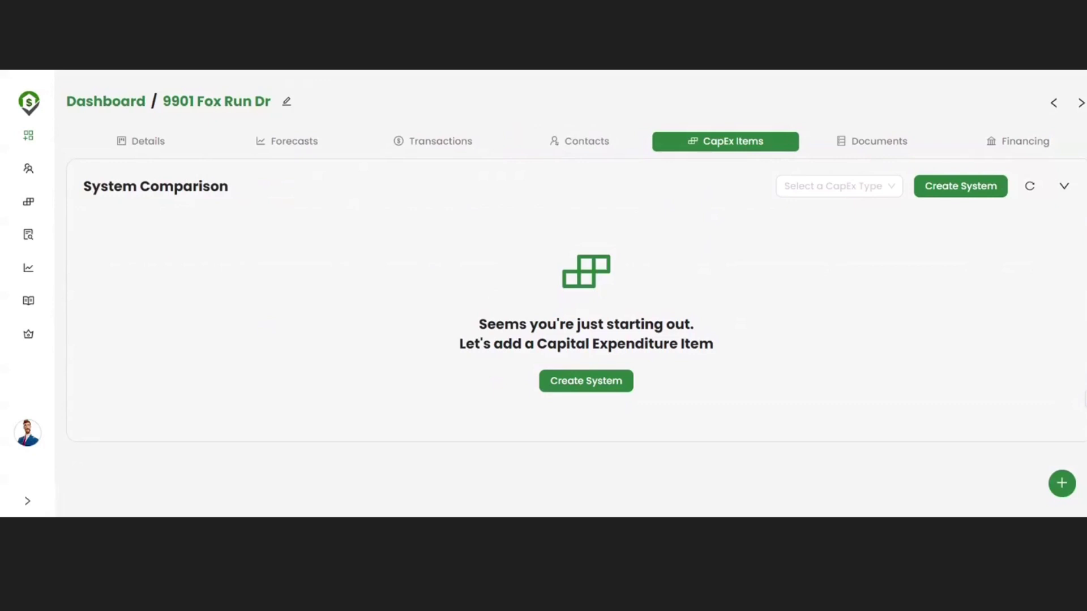
click(864, 152)
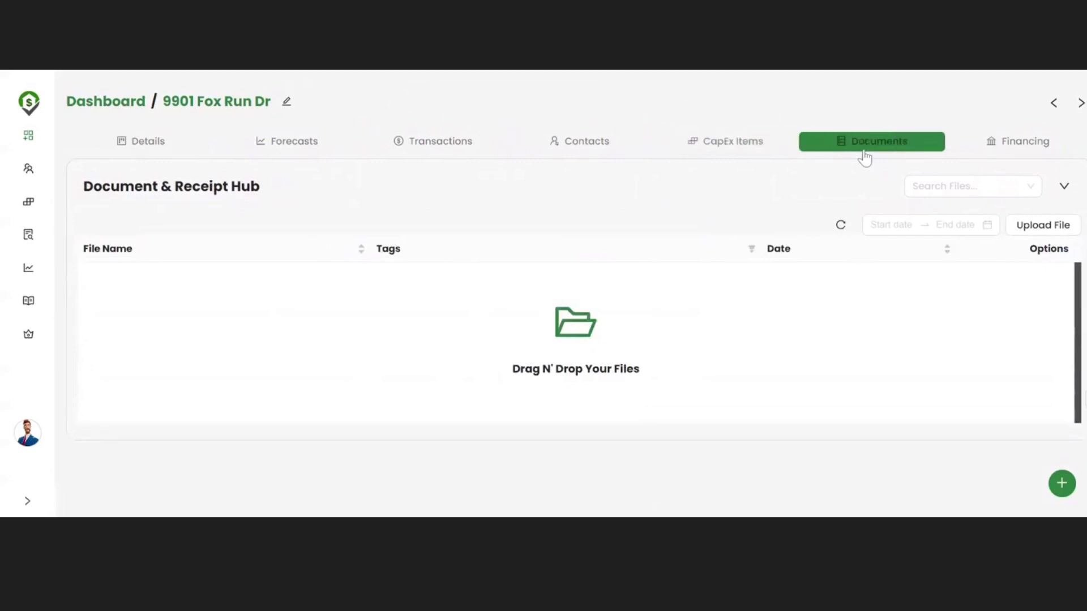
Step: Go to the Financing tab's Mortgage Info and expand the financing type list
click(971, 151)
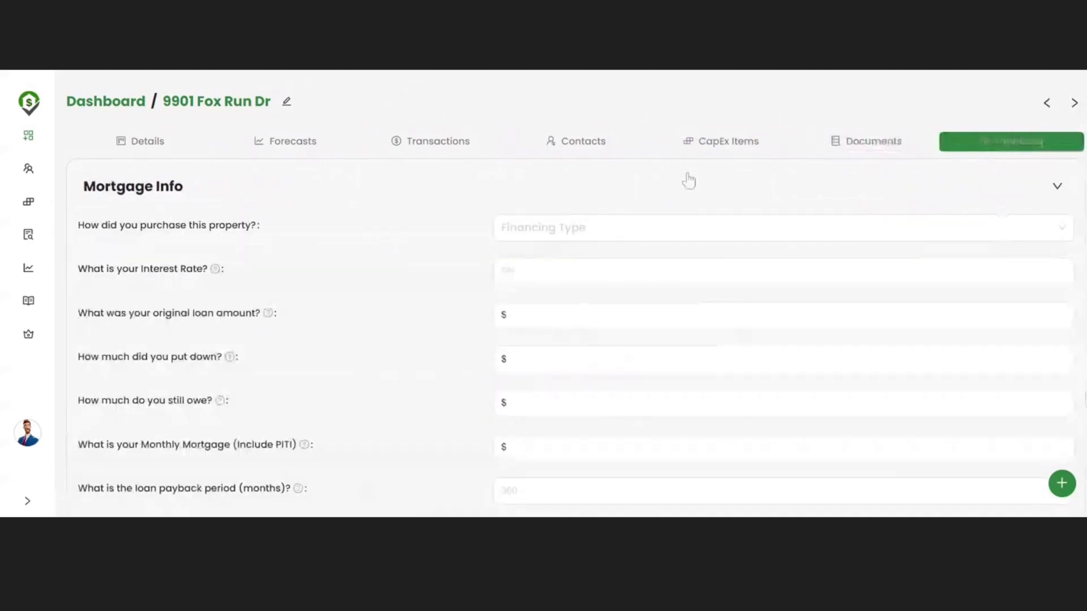
scroll(626, 189, down, 1)
click(576, 203)
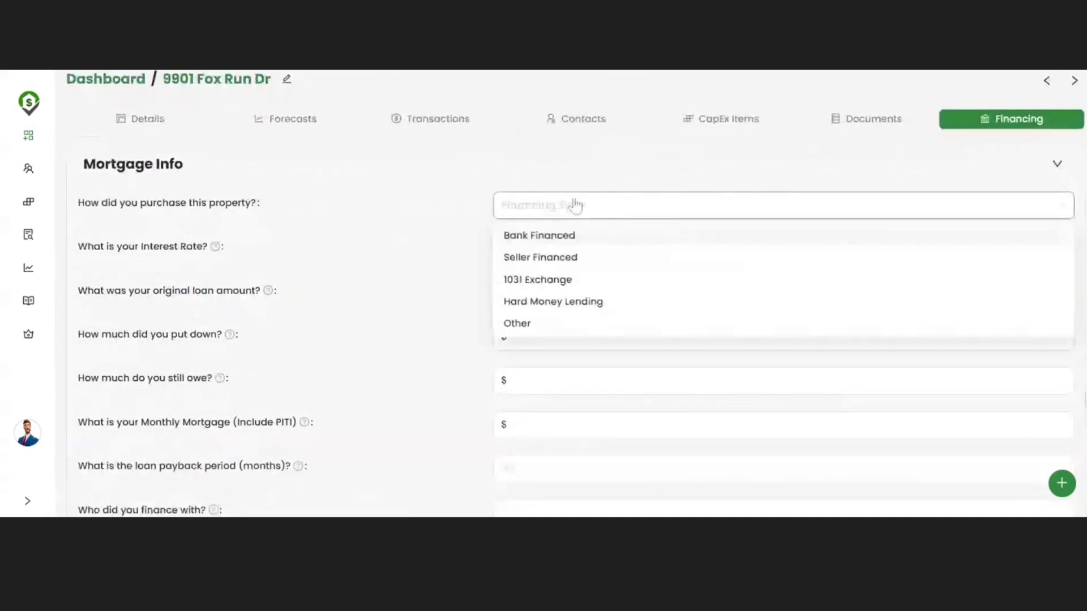
Step: Set Bank Financed with 7.25% interest, $500,000 loan, $50,000 down payment and $450,000 owed
click(575, 235)
click(569, 249)
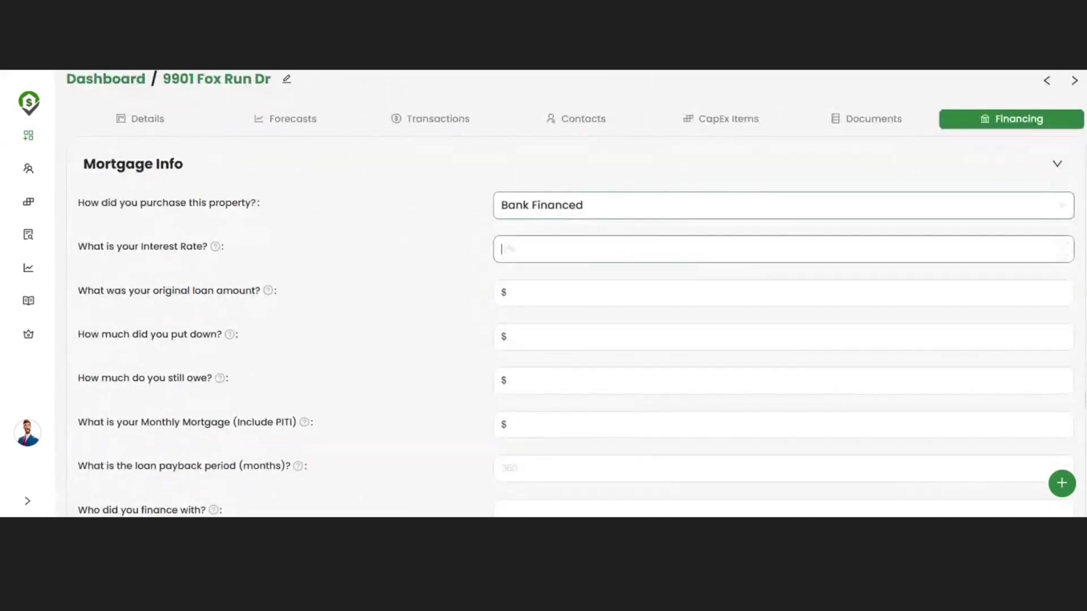
text(7.2)
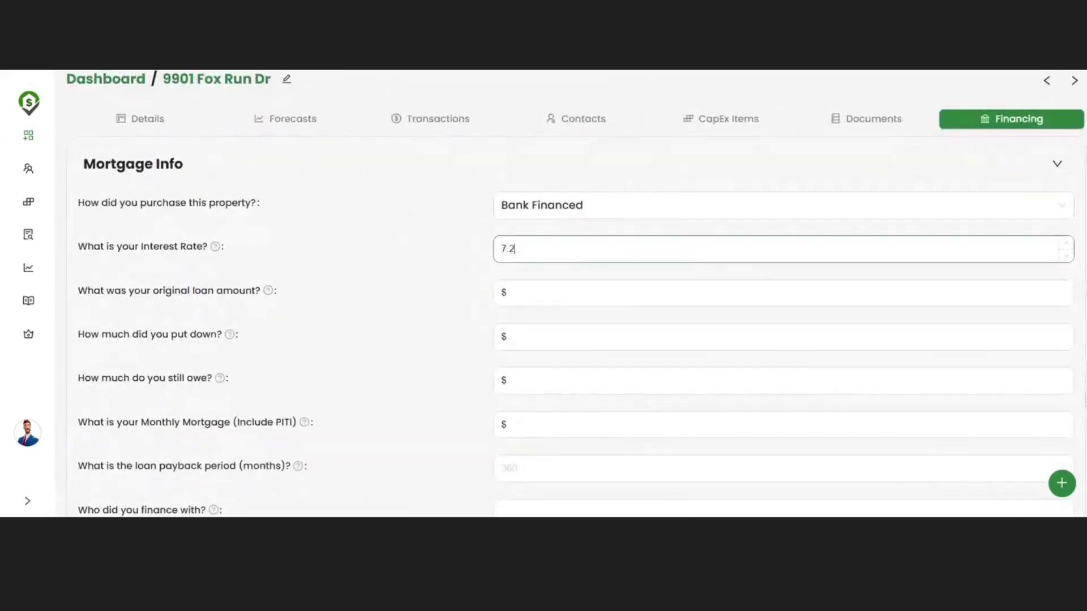
text(5)
key(Tab)
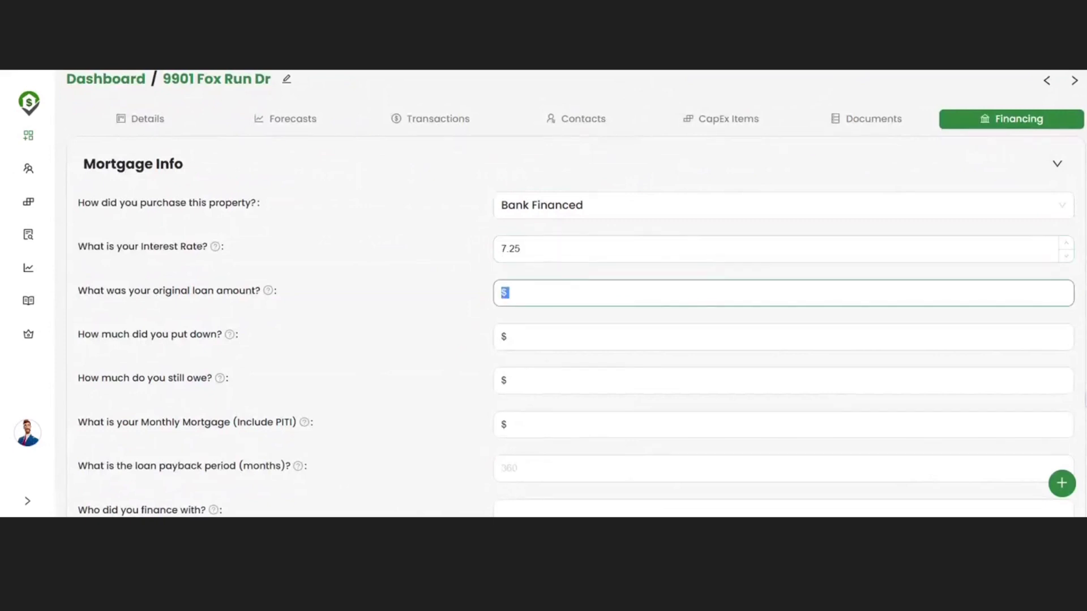
key(Right)
text(500000)
click(577, 328)
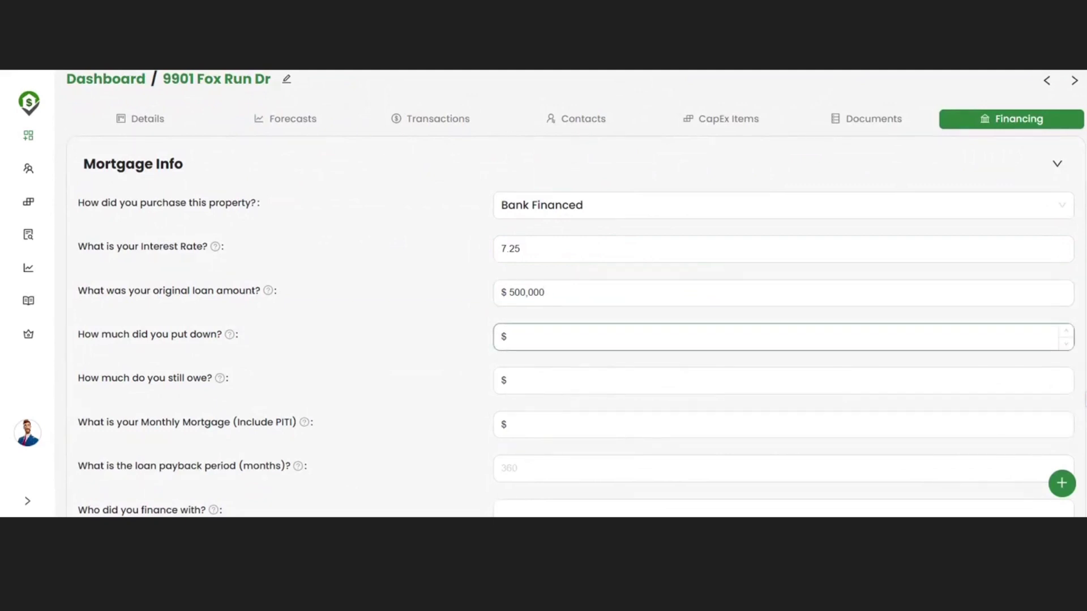
text(500000)
click(560, 374)
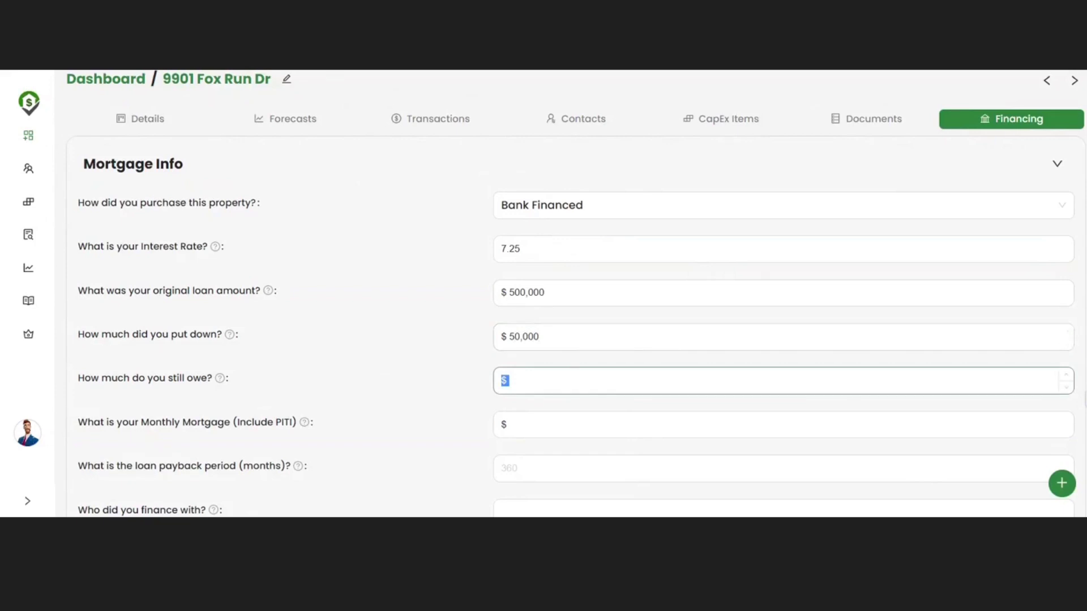
text(4500000)
Step: Enter $2,500 monthly mortgage, 360-month payback, lender Greg's Bank and the seller's name
scroll(566, 340, down, 2)
click(561, 312)
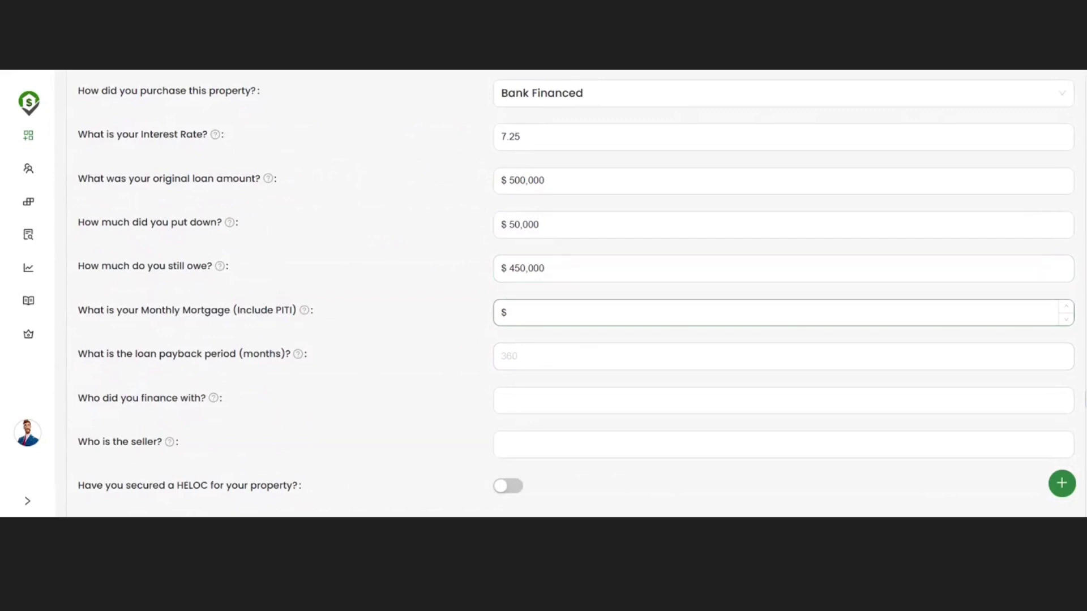
text(2,500)
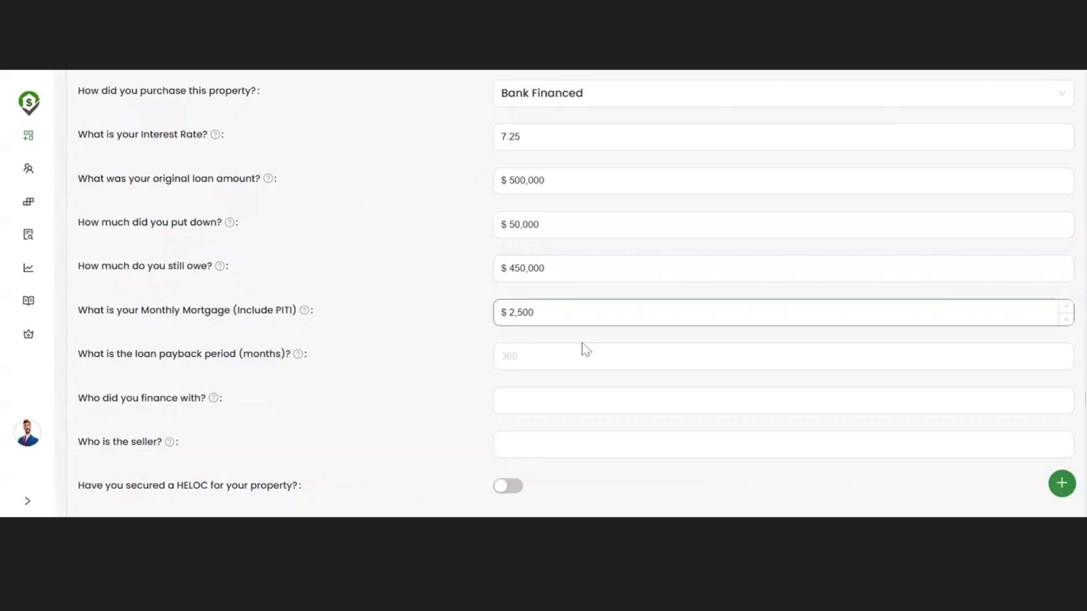
click(582, 347)
text(360)
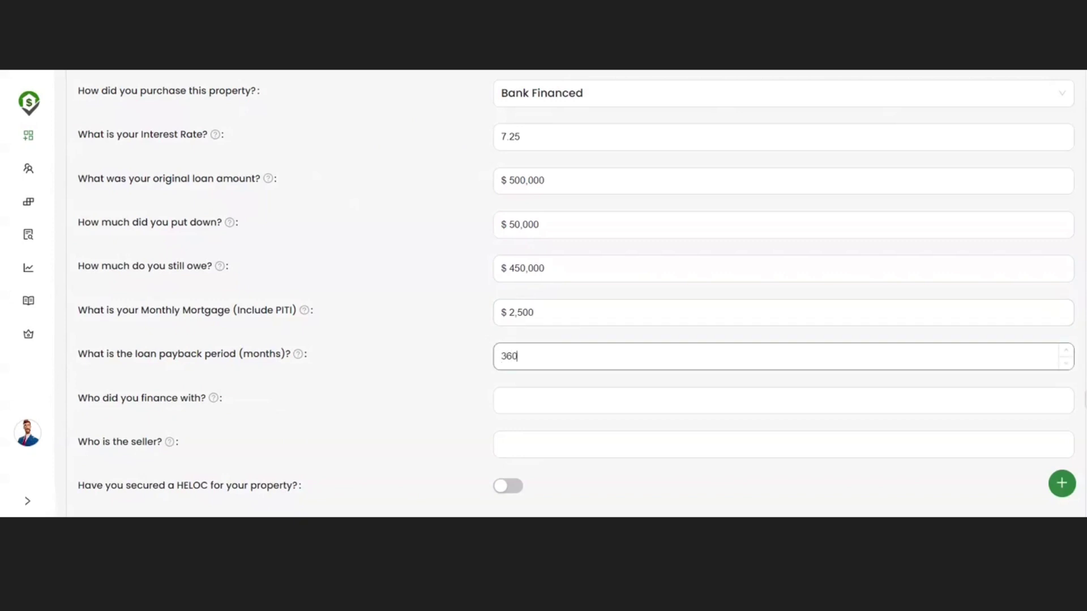
scroll(566, 294, down, 1)
click(594, 376)
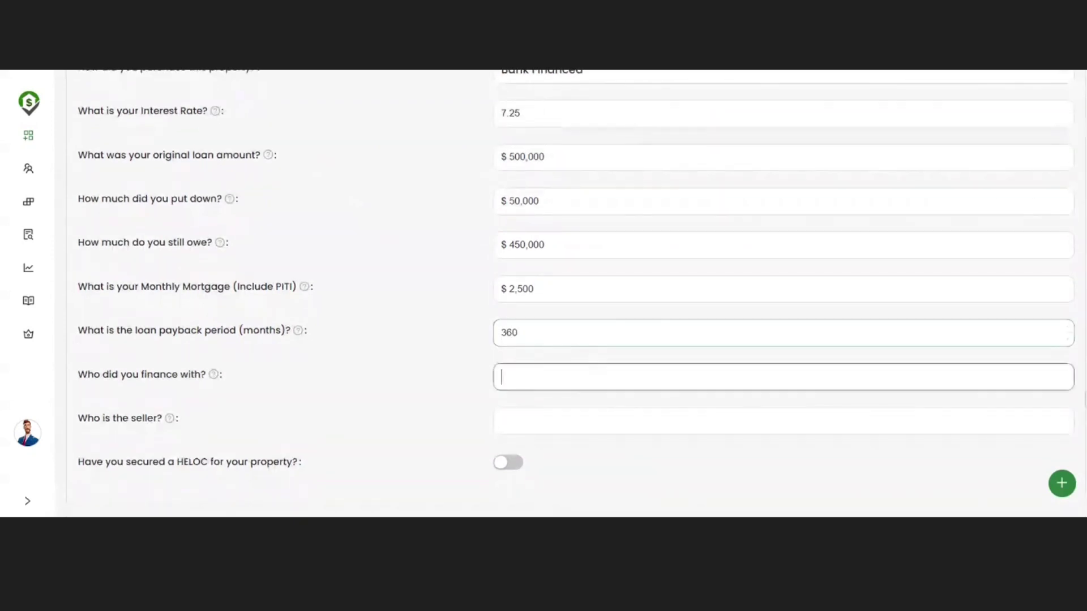
text(Greg's )
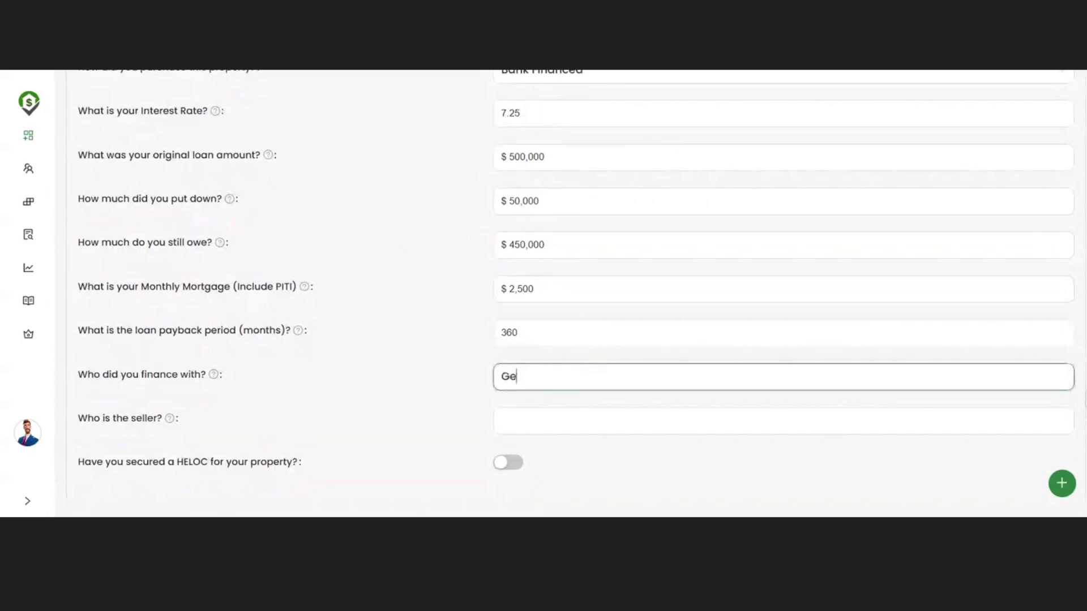
text(Bank)
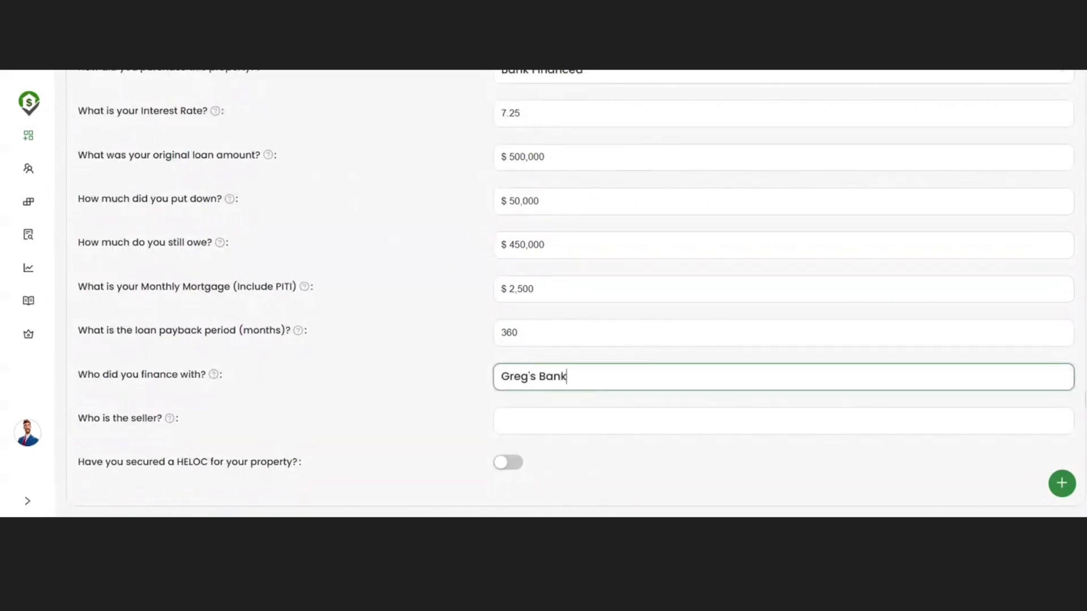
key(Tab)
text(Nathan)
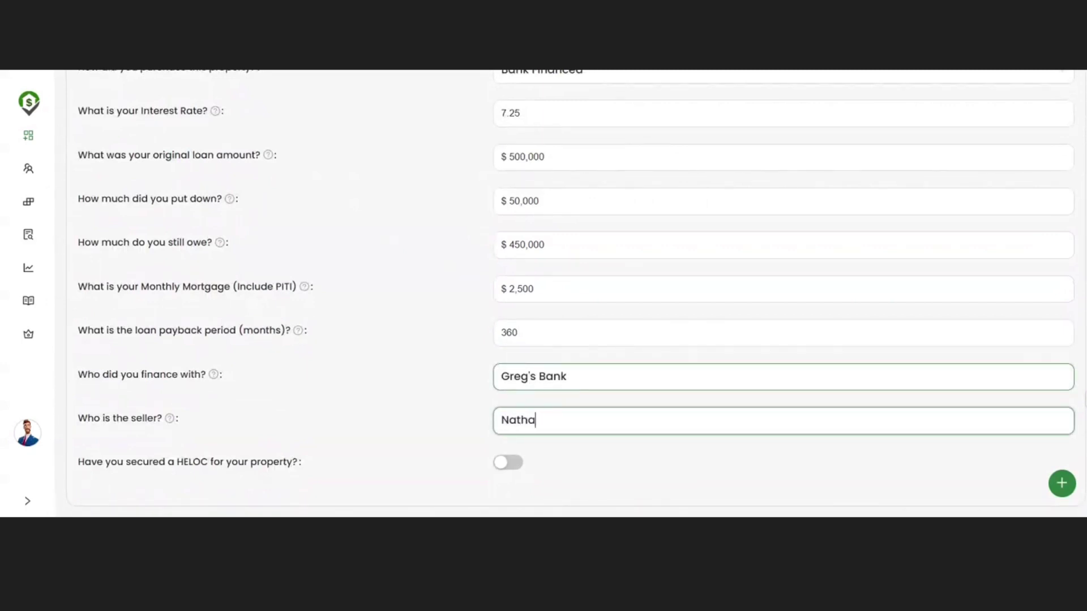
scroll(679, 340, down, 2)
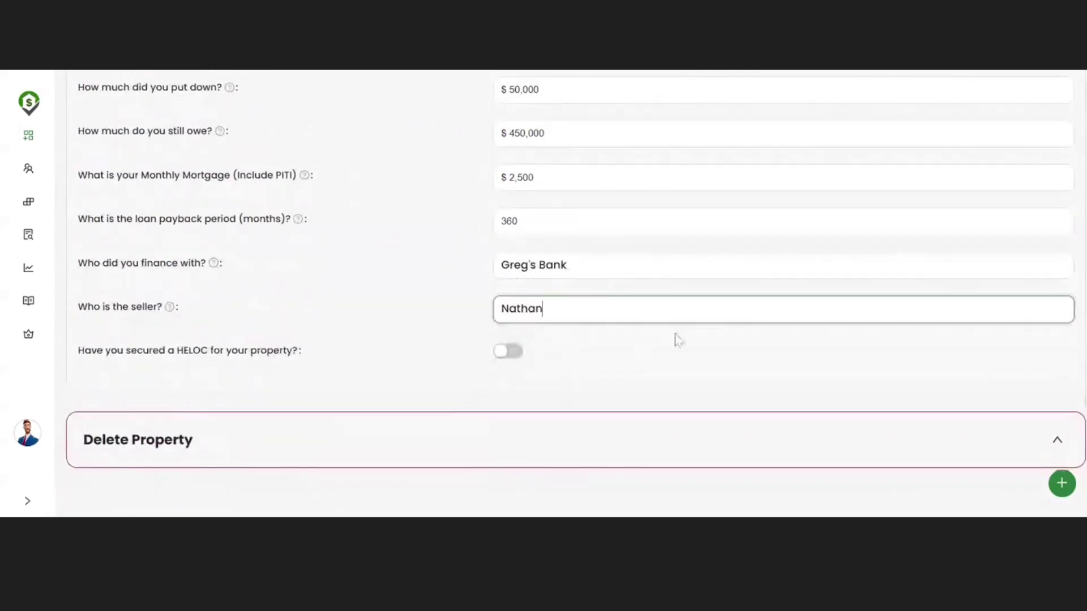
scroll(675, 339, up, 5)
click(841, 145)
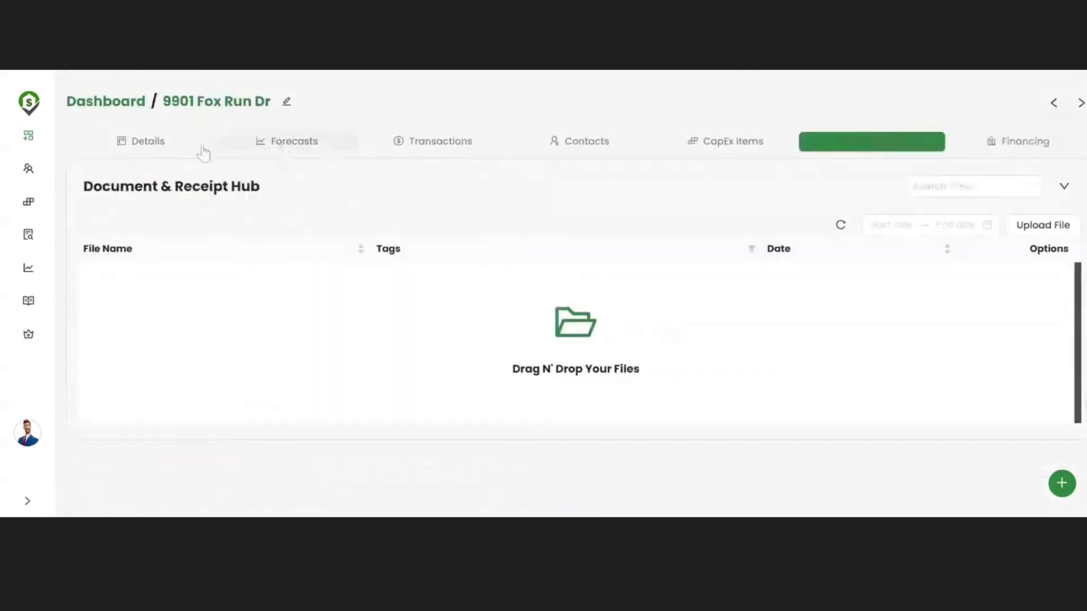
click(157, 146)
scroll(679, 318, down, 2)
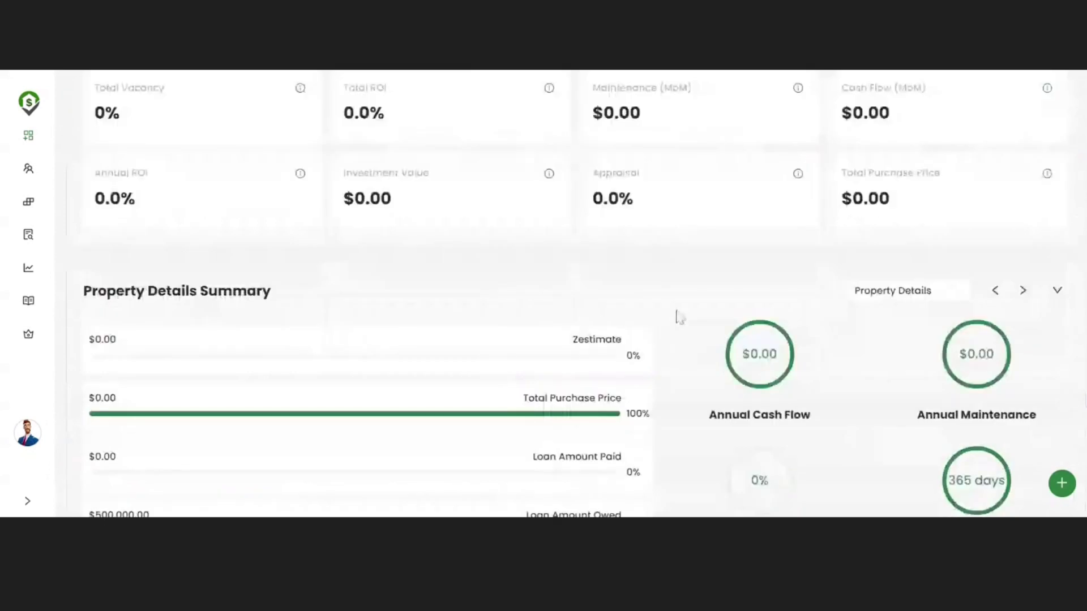
scroll(999, 337, down, 3)
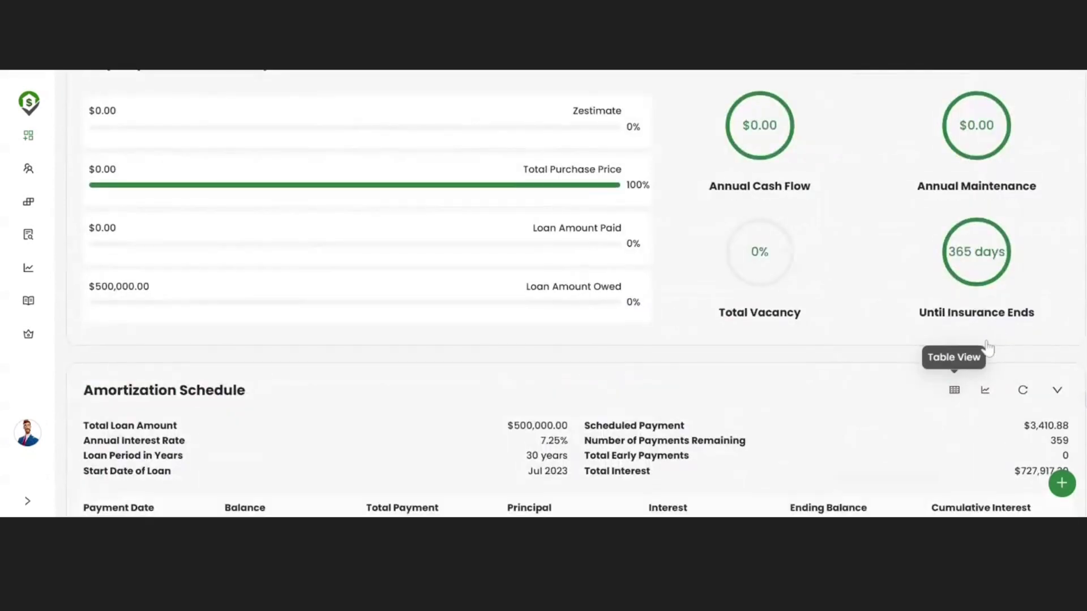
scroll(990, 317, down, 4)
scroll(983, 293, up, 1)
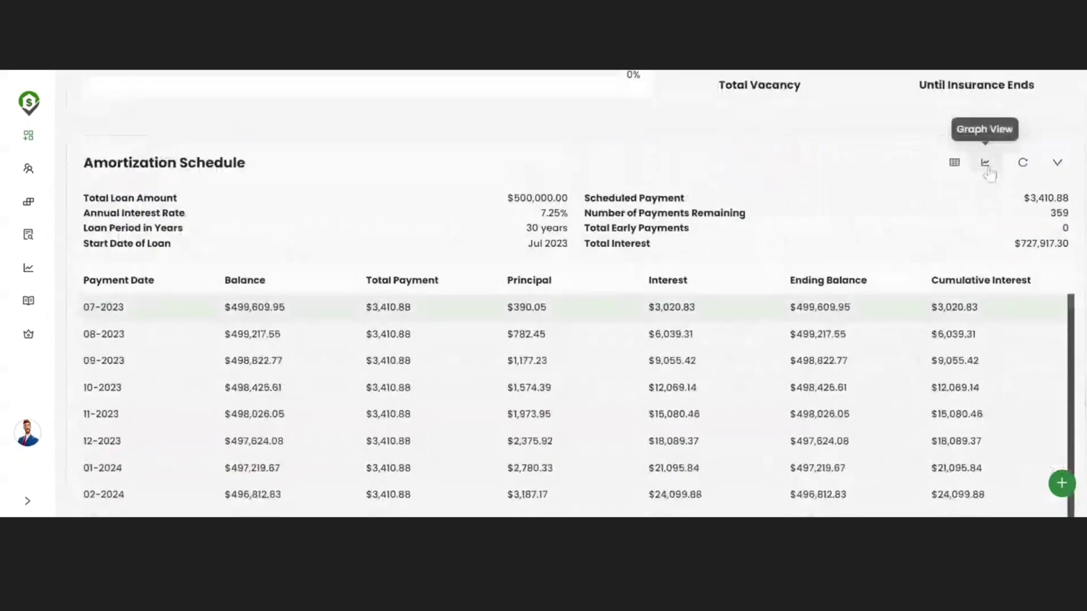
click(985, 162)
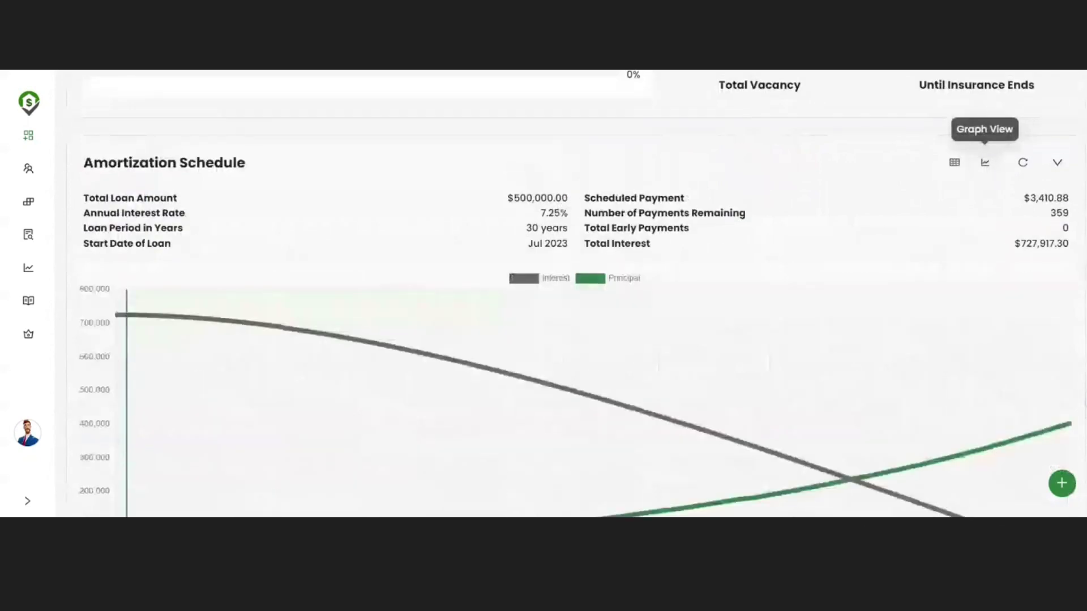
scroll(566, 295, up, 6)
click(421, 147)
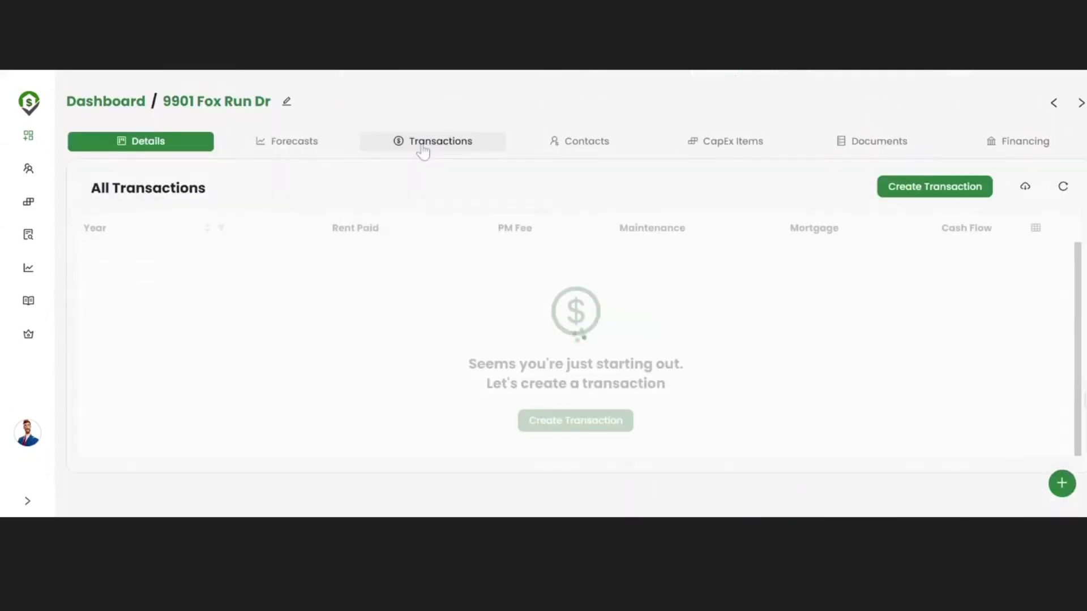
click(127, 113)
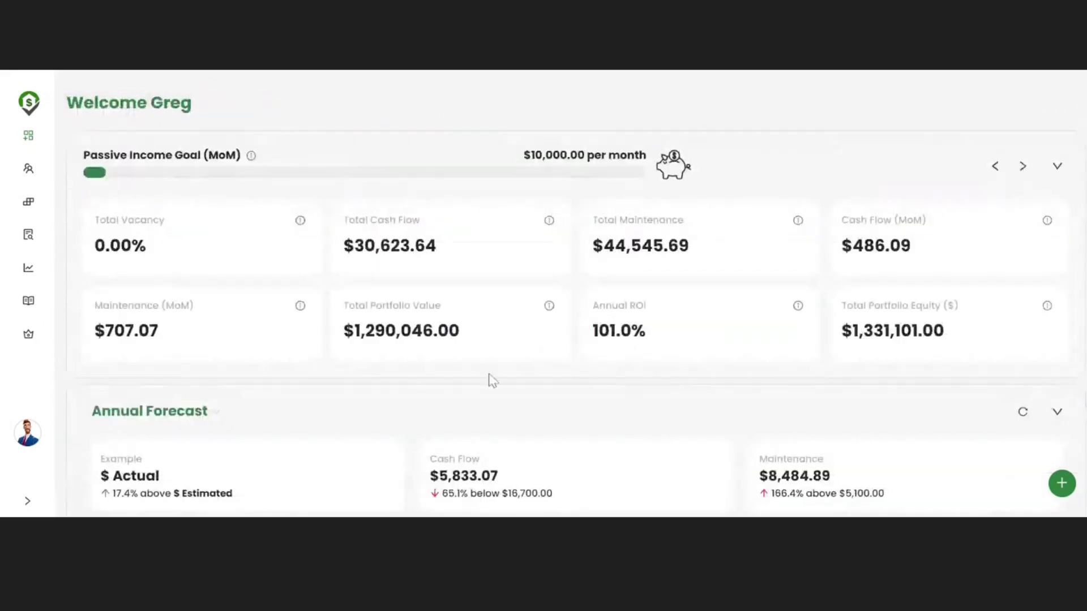
scroll(490, 381, down, 12)
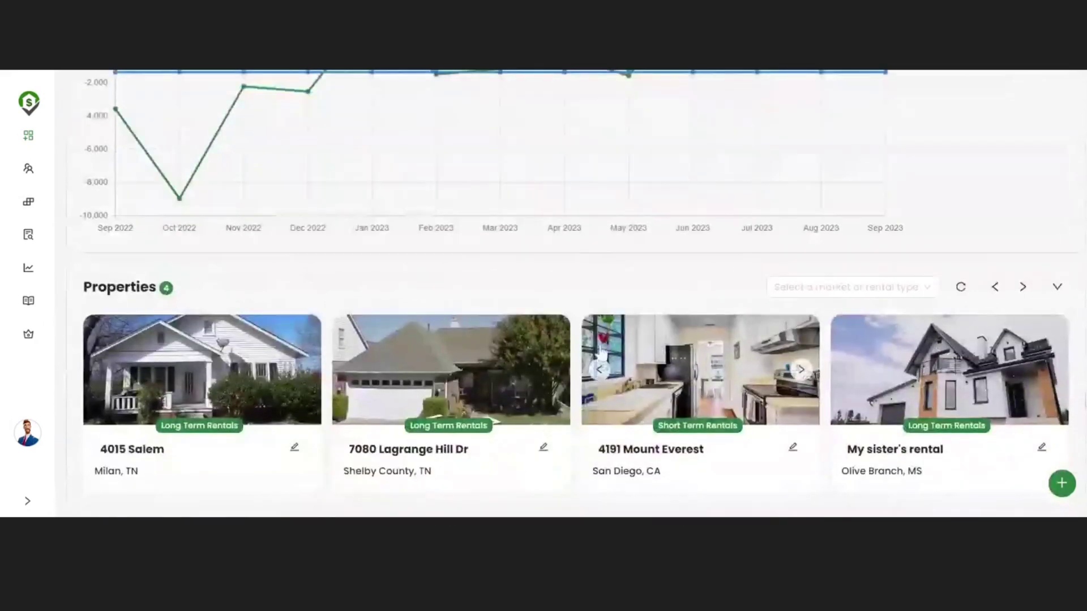
click(646, 346)
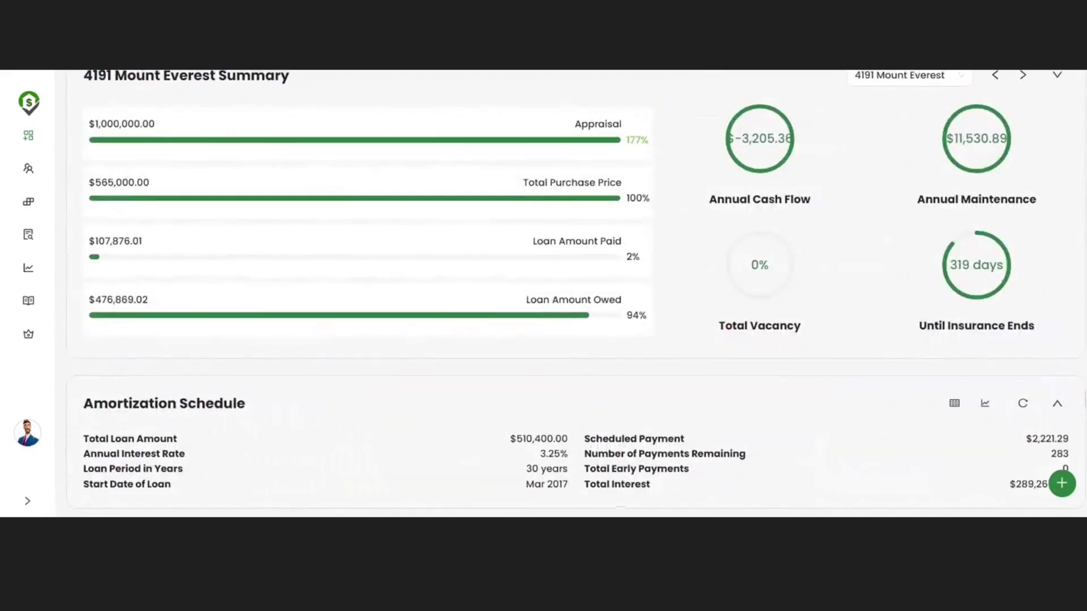
scroll(566, 283, up, 6)
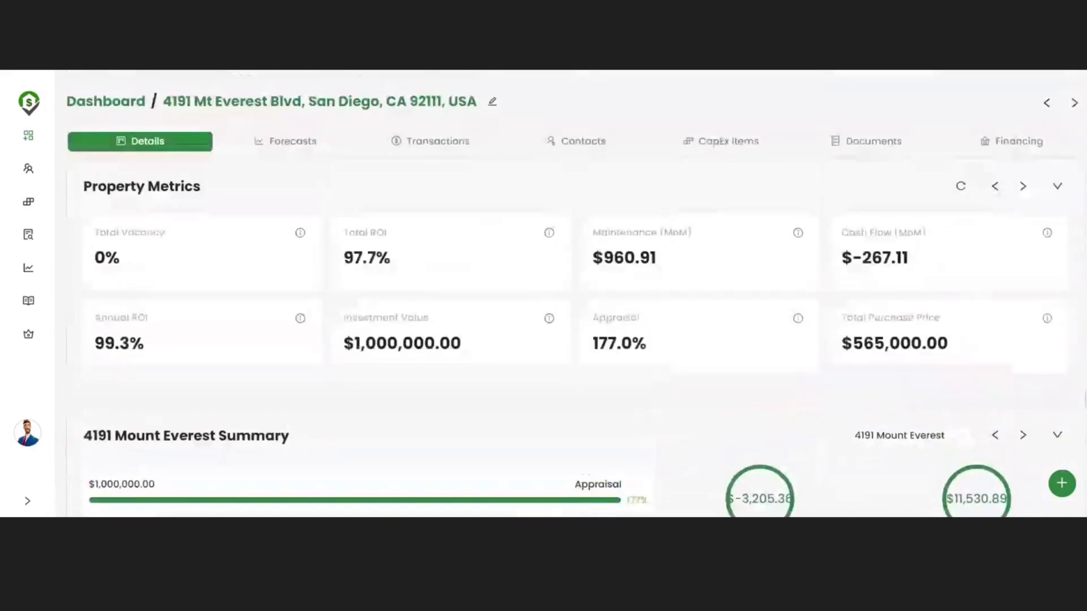
click(428, 153)
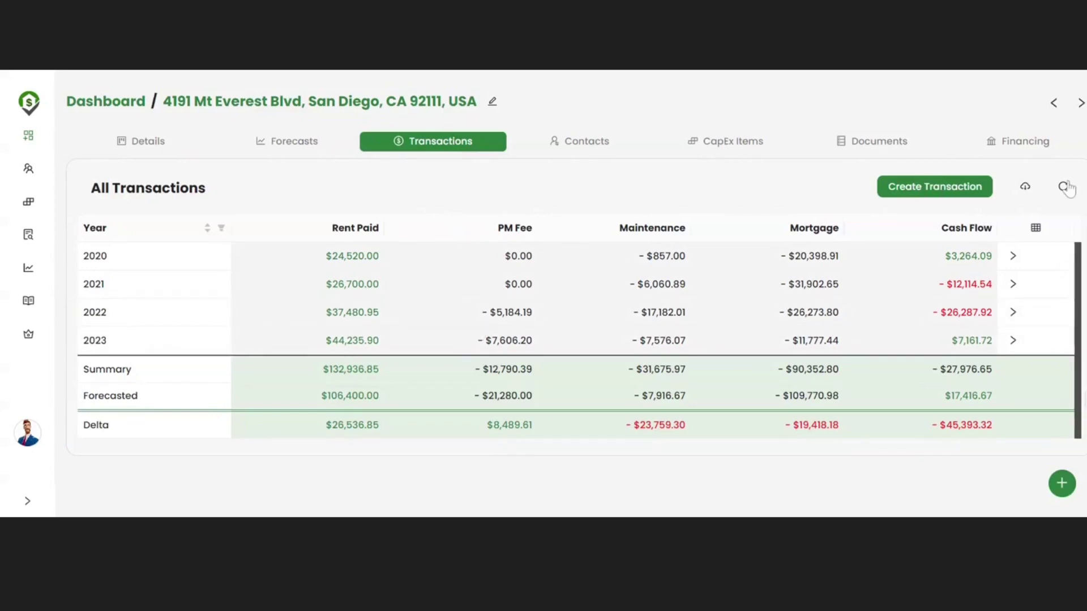
click(1064, 186)
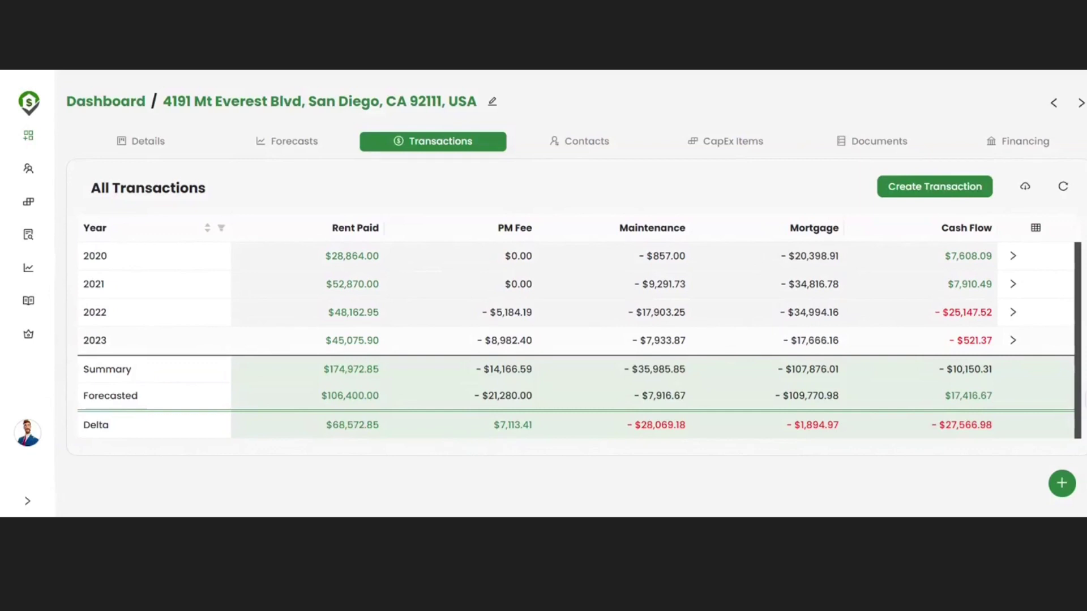
click(837, 339)
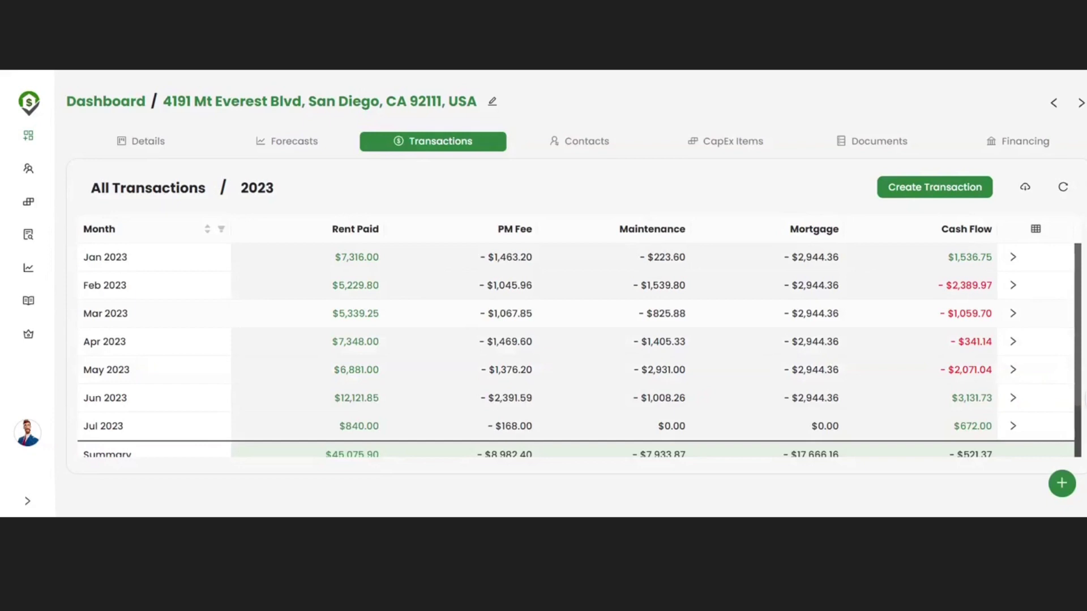
Step: Drill into Mar 2023 to list its transactions, including $5,339.25 rent and $2,944.36 mortgage
click(450, 319)
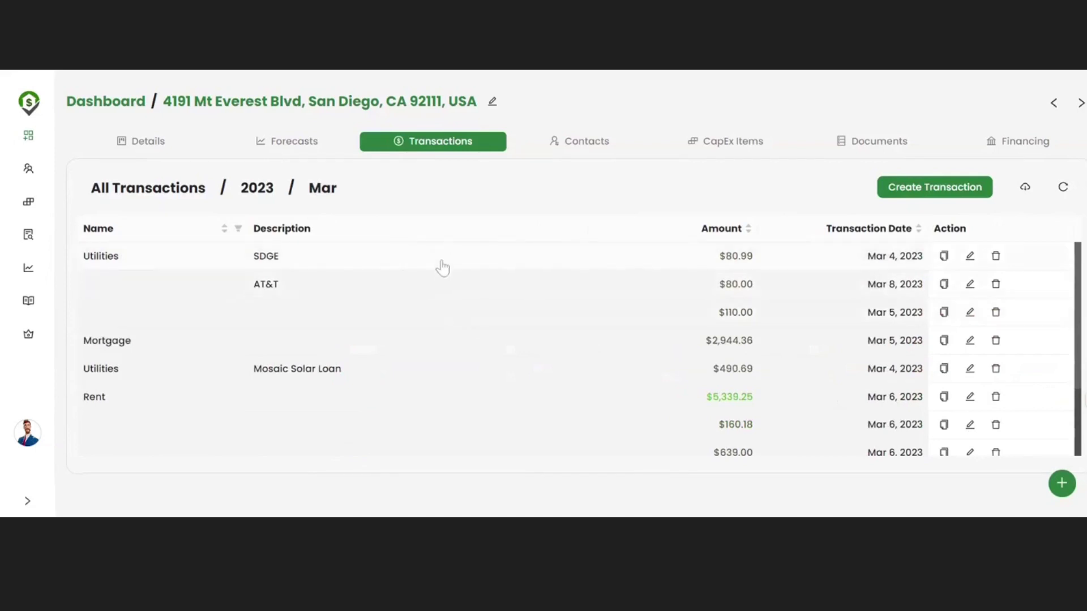
scroll(439, 323, down, 3)
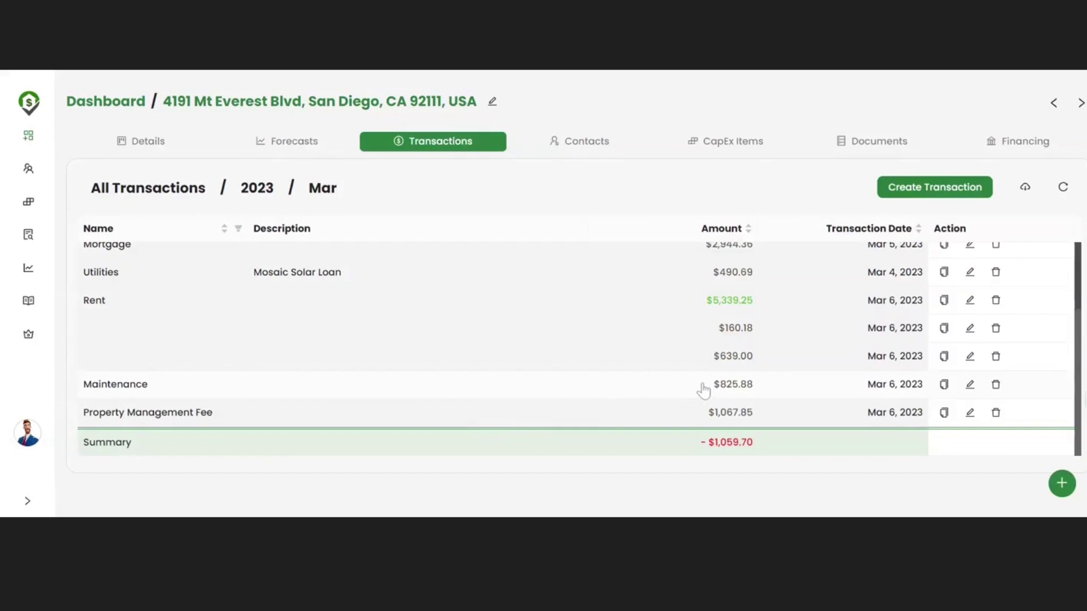
click(970, 385)
click(1077, 290)
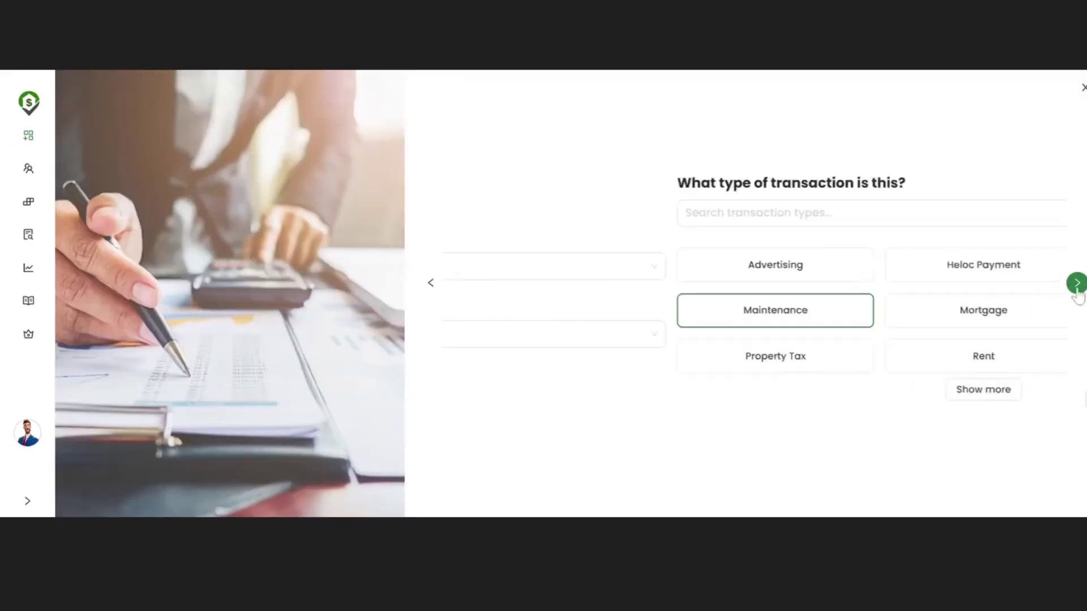
click(1077, 289)
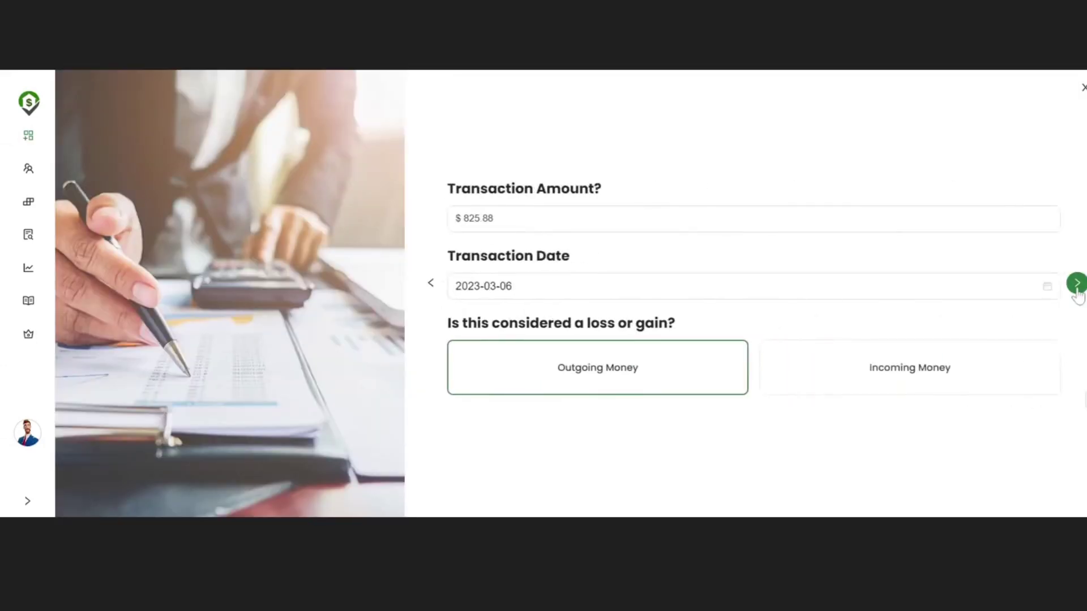
click(1076, 288)
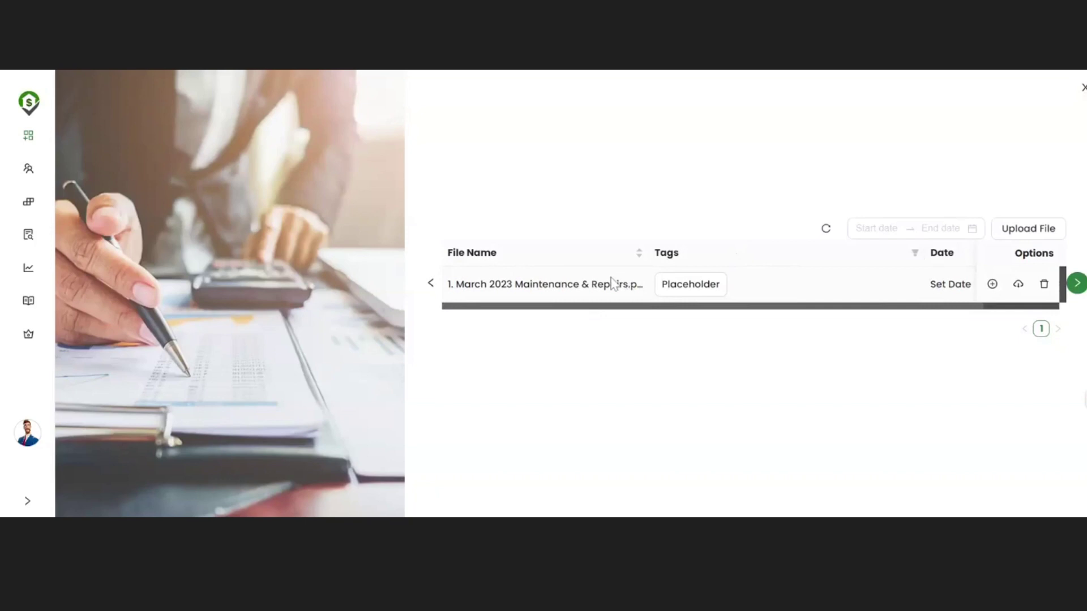
click(1076, 283)
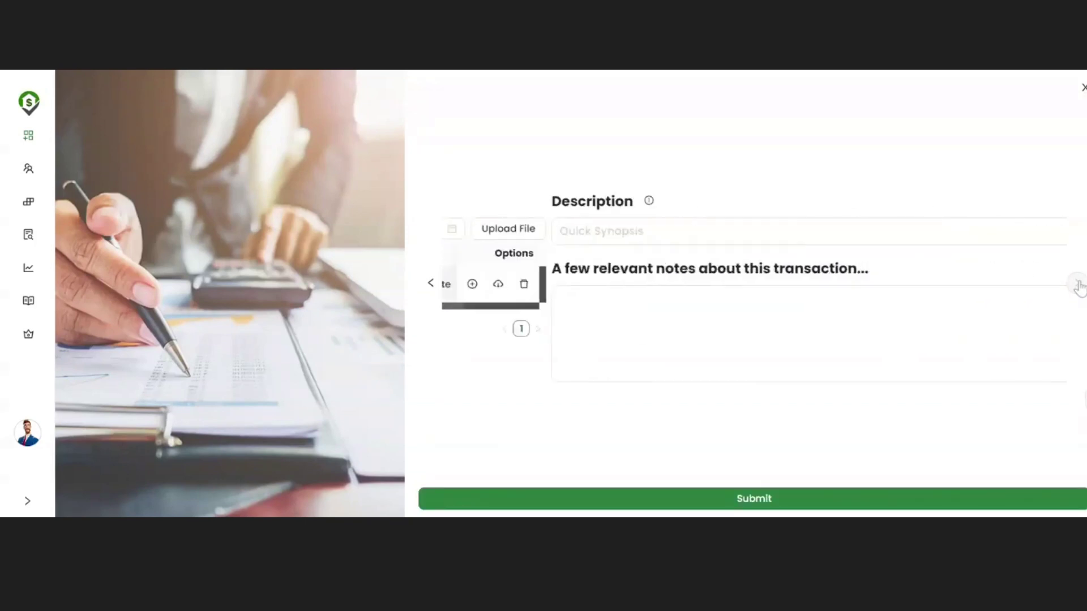
click(796, 501)
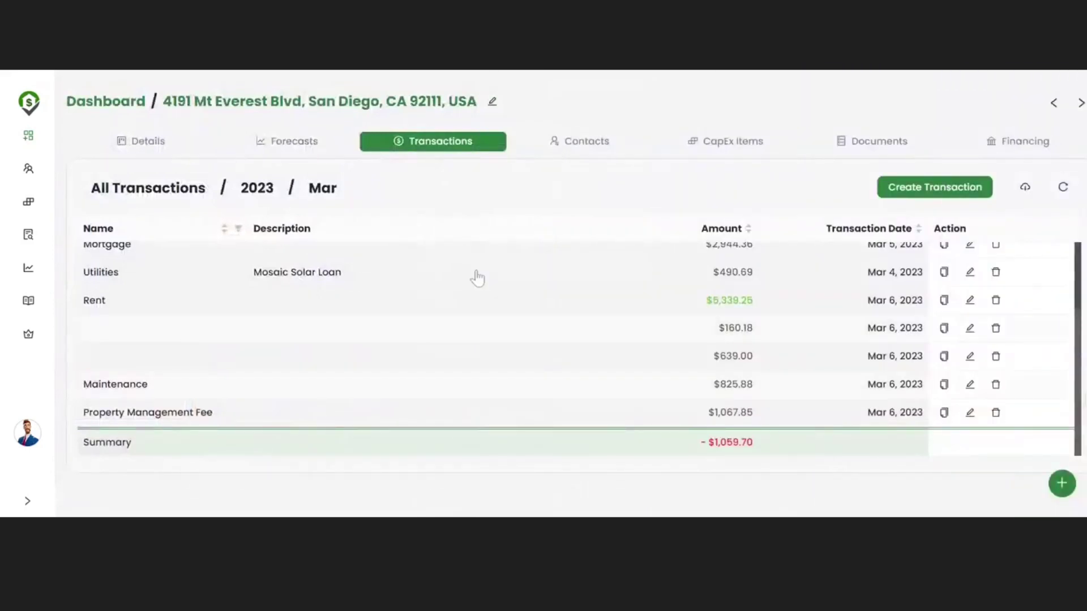
Step: On Forecasts, set the Forecast Graphs date range to Jun 2022 – Jun 2023
click(308, 151)
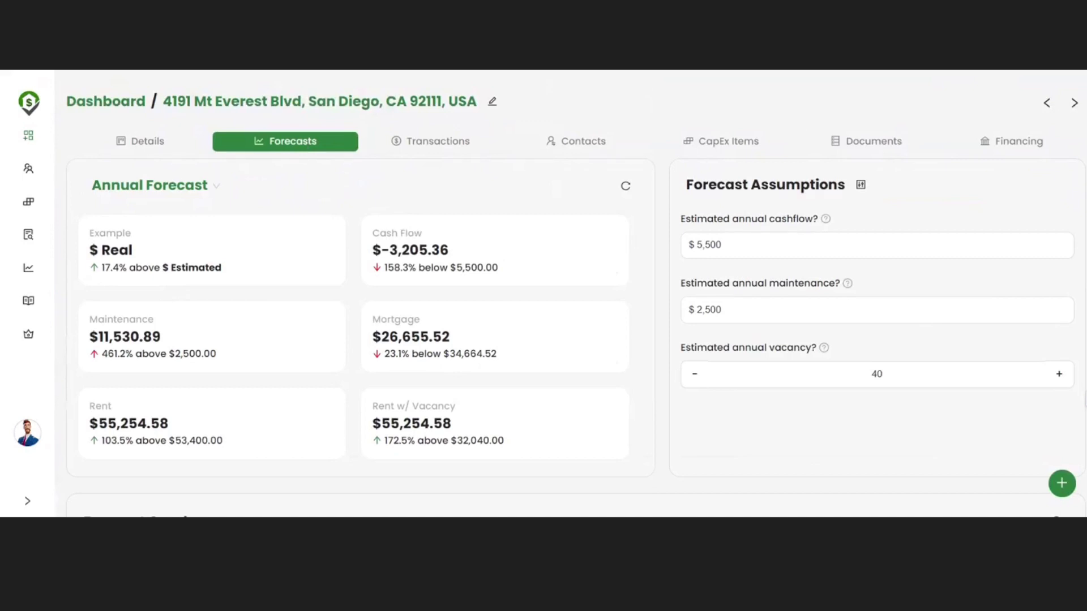
scroll(566, 294, down, 2)
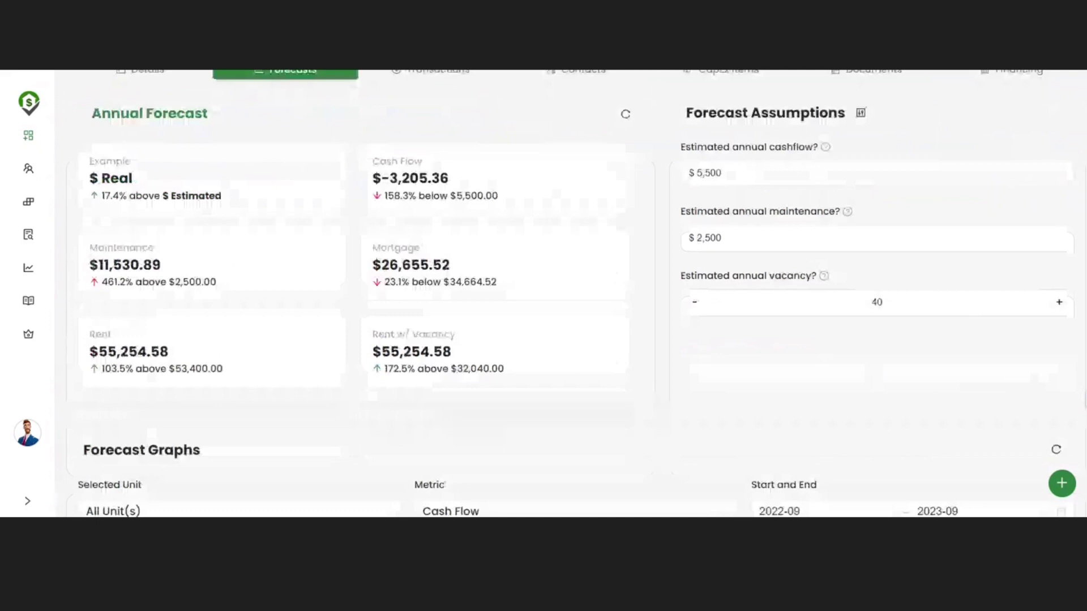
scroll(566, 294, down, 5)
scroll(566, 294, up, 4)
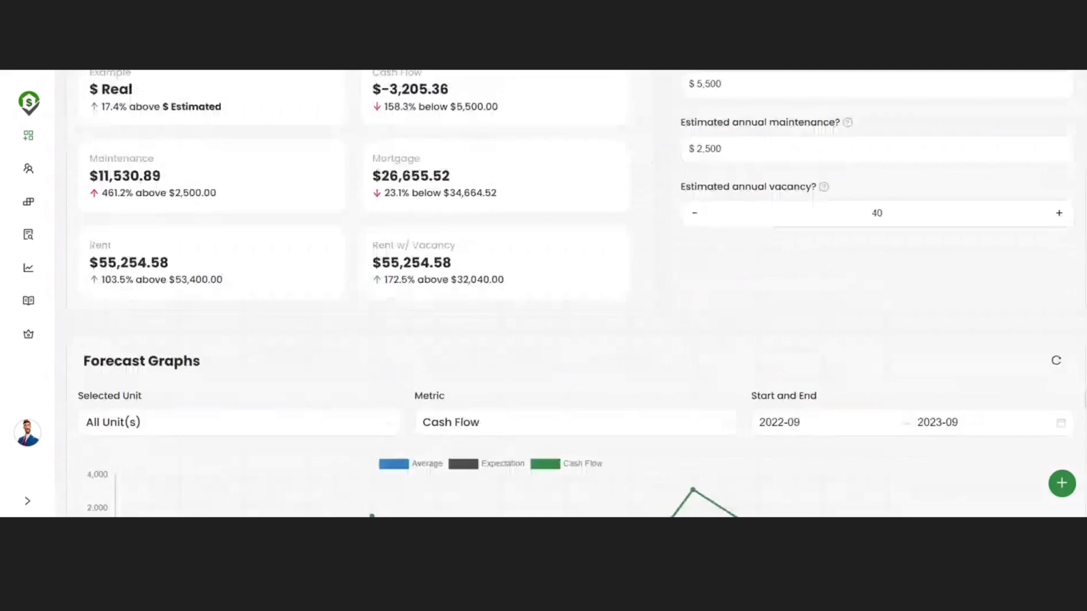
scroll(701, 221, down, 4)
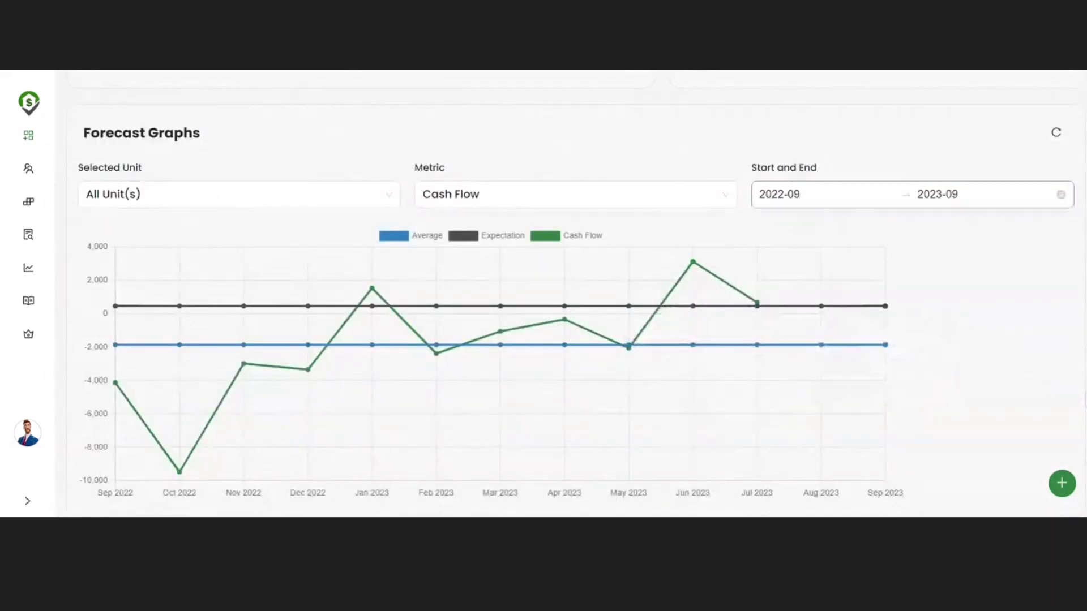
click(772, 195)
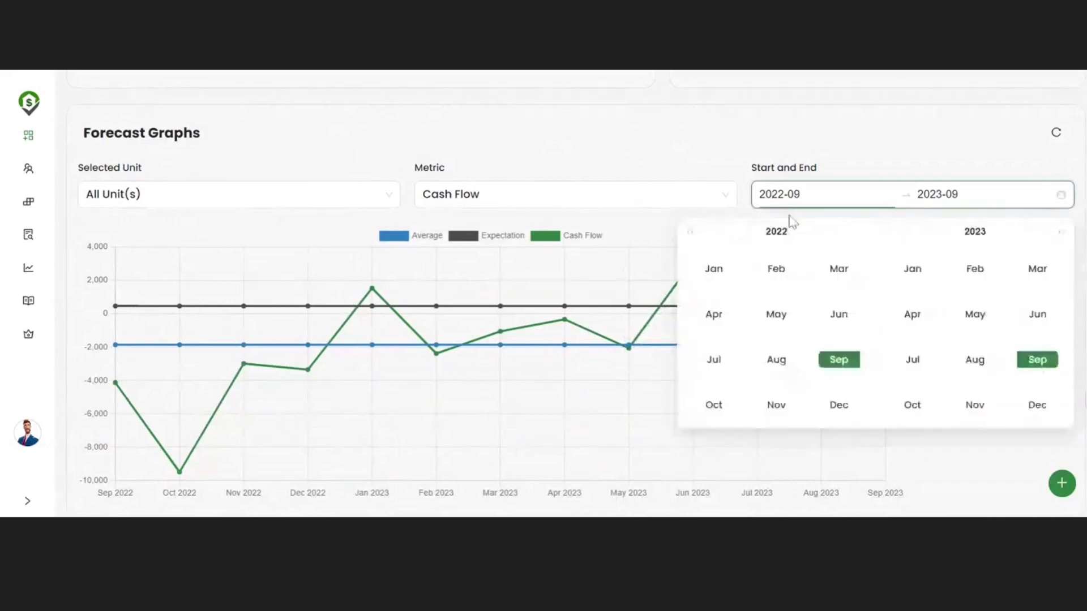
click(848, 308)
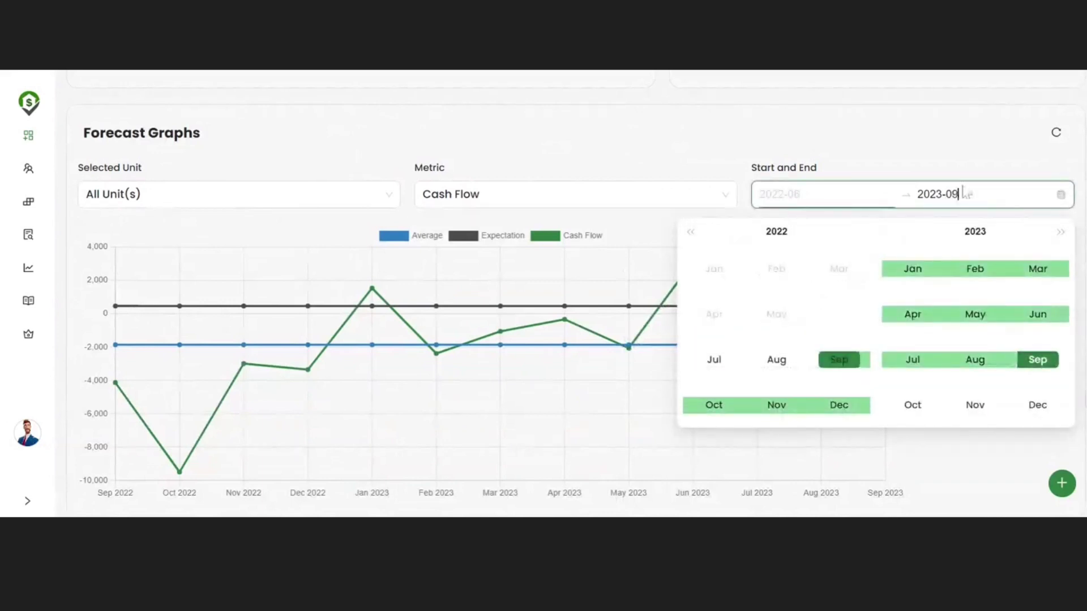
click(1037, 318)
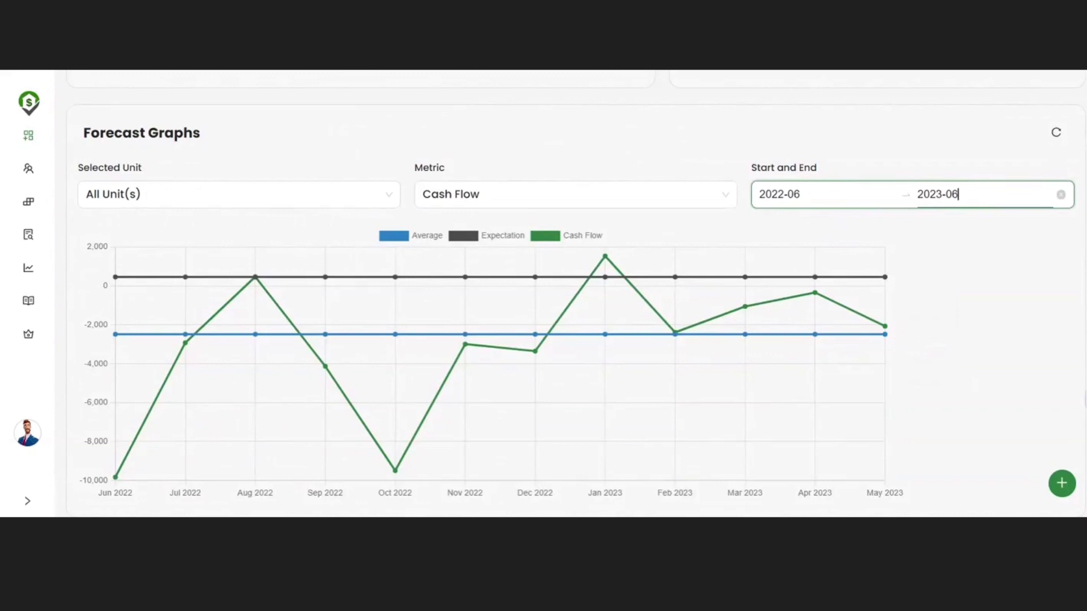
mouse_move(462, 288)
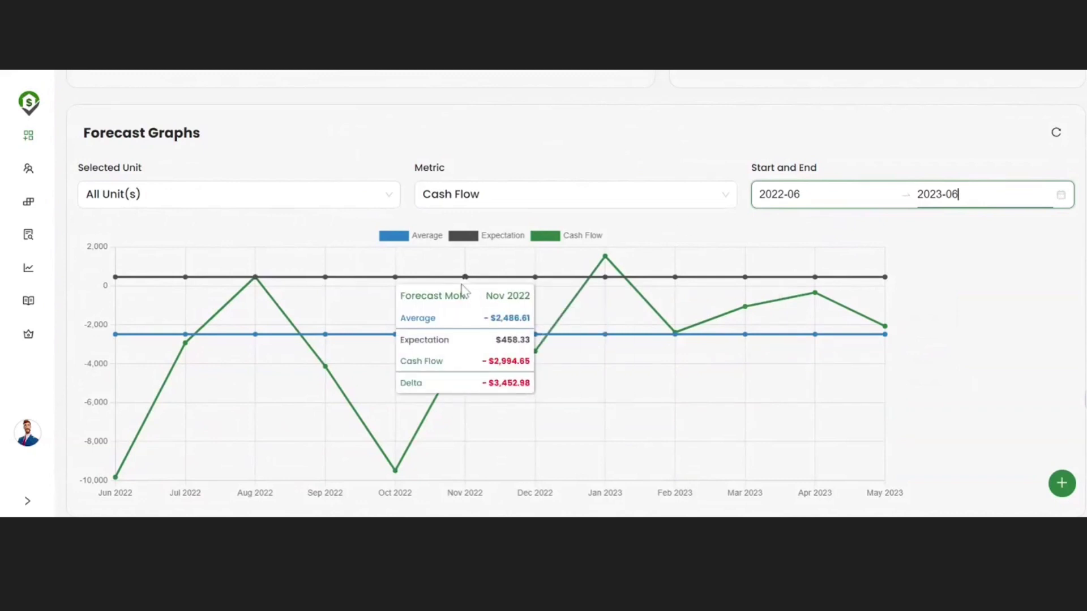
scroll(503, 298, up, 5)
scroll(501, 298, up, 1)
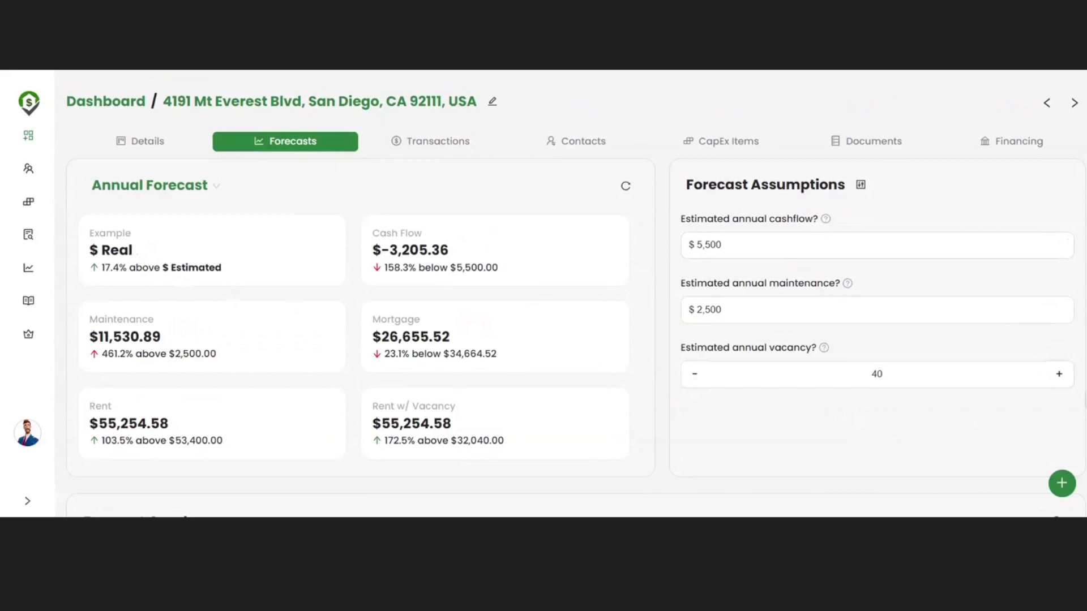
drag(389, 249, 517, 254)
double_click(477, 267)
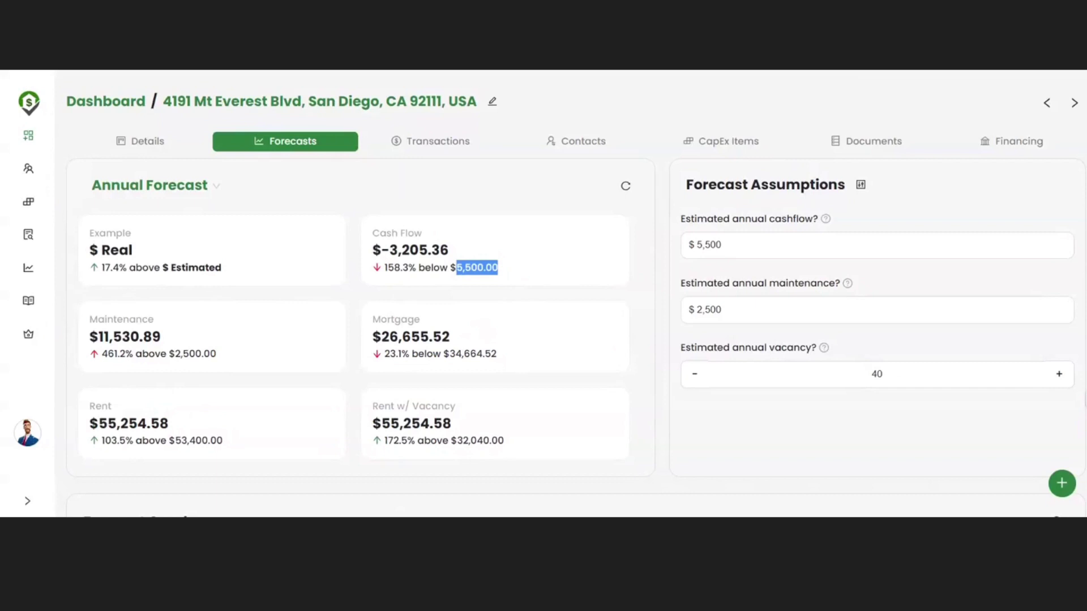
scroll(543, 295, down, 3)
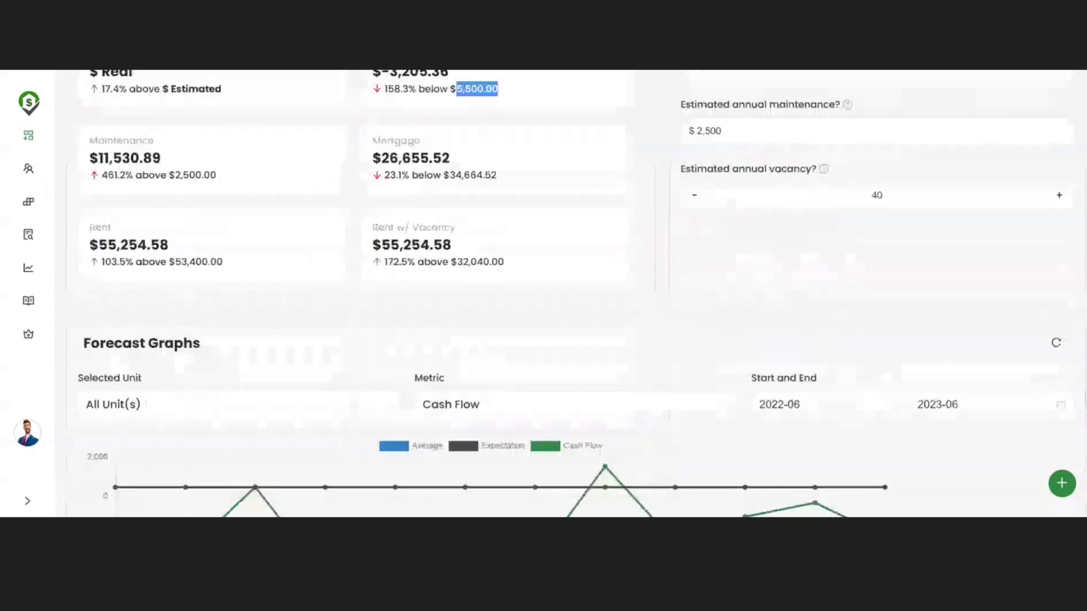
scroll(670, 240, up, 2)
scroll(495, 326, down, 5)
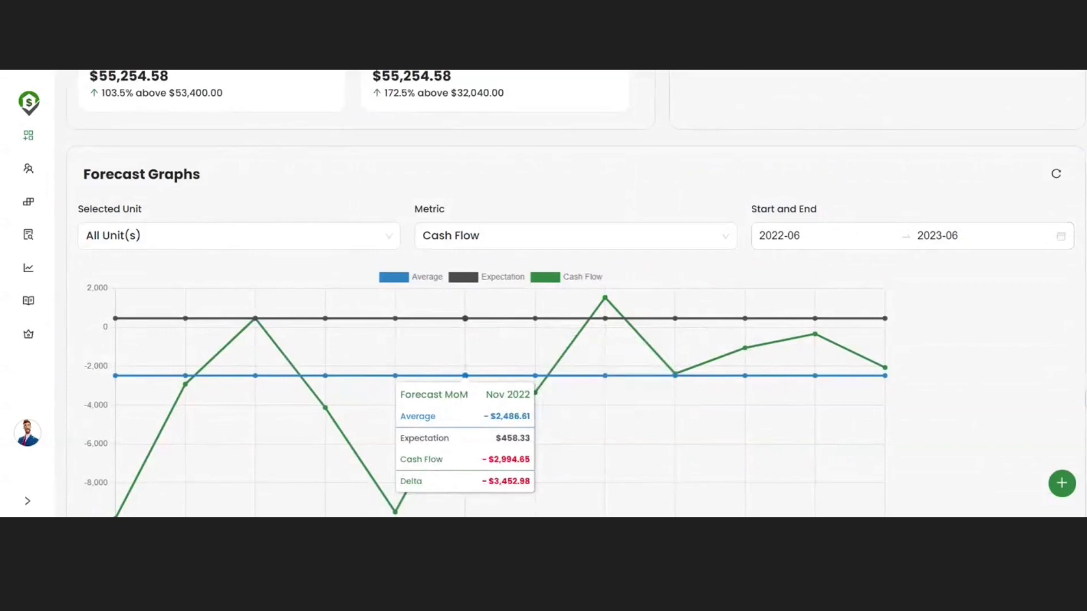
scroll(636, 244, down, 1)
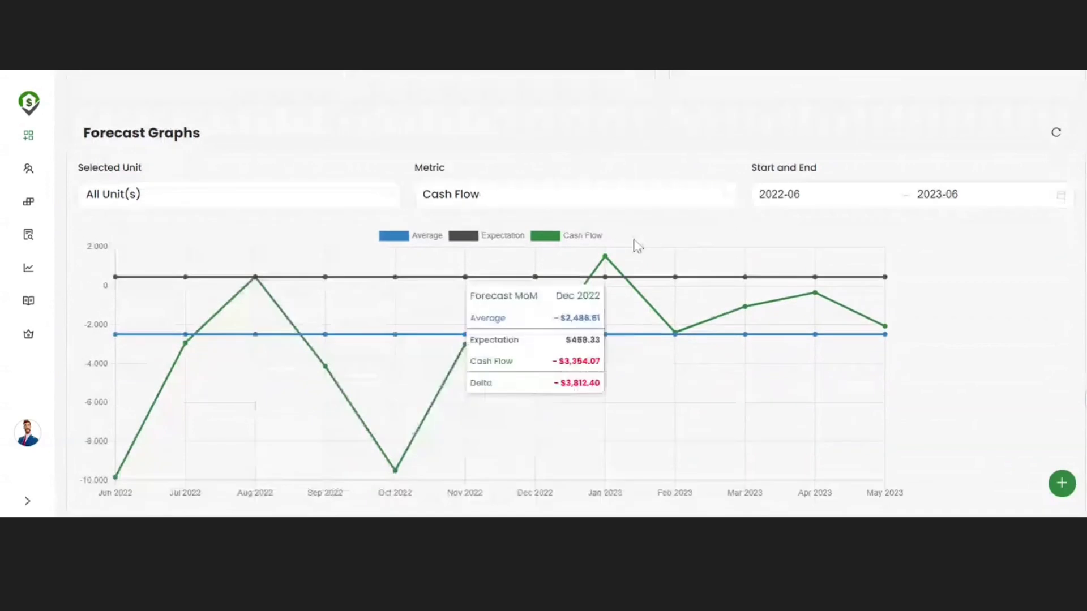
Step: Set the Forecast Graphs range to start Jan 2020 and end May 2022
click(778, 194)
click(691, 232)
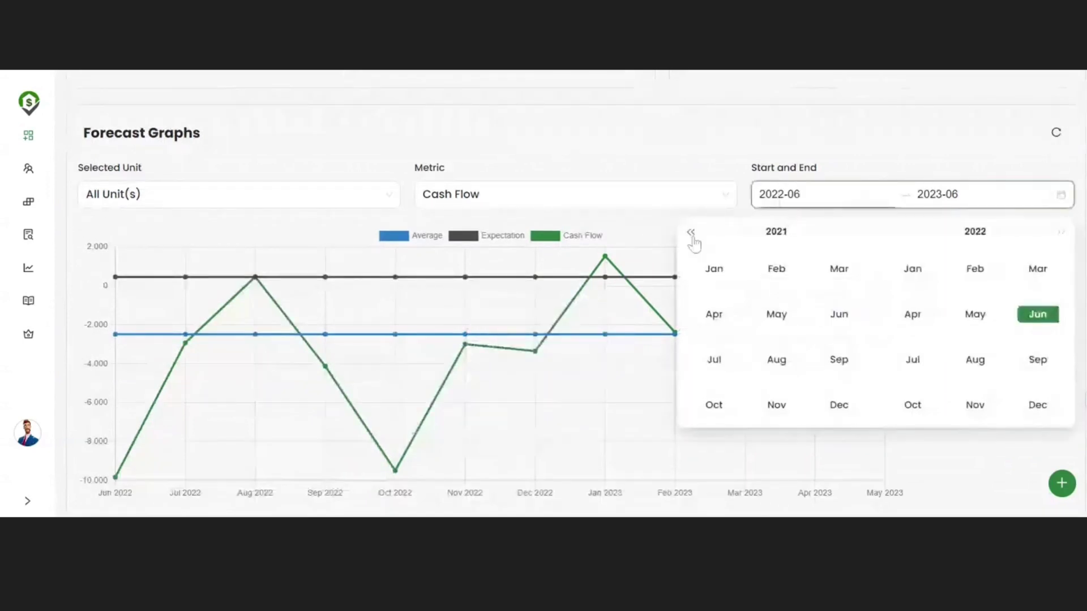
click(691, 232)
click(708, 283)
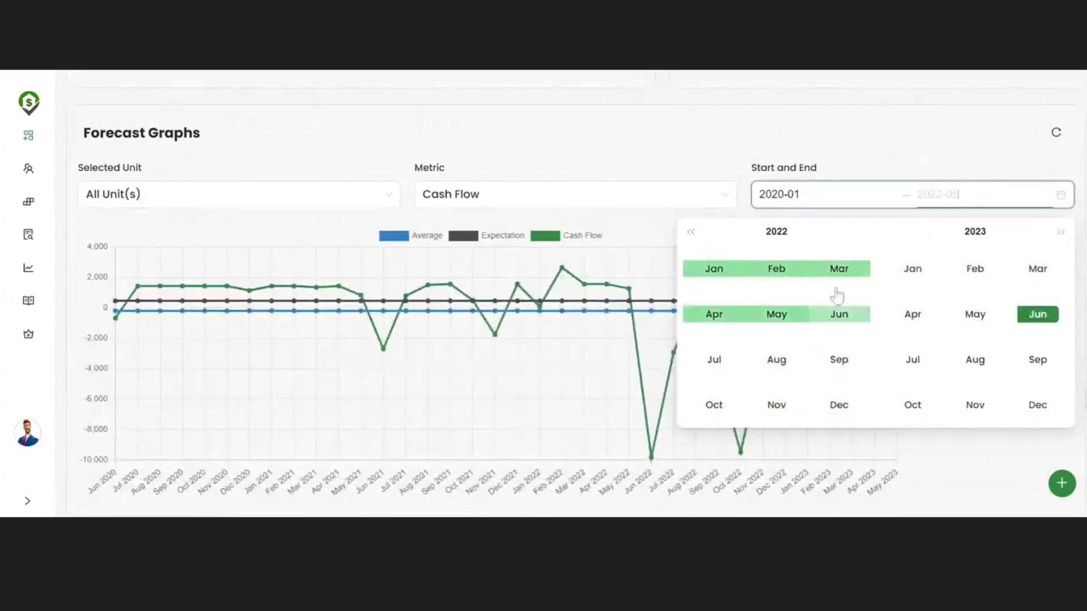
click(779, 316)
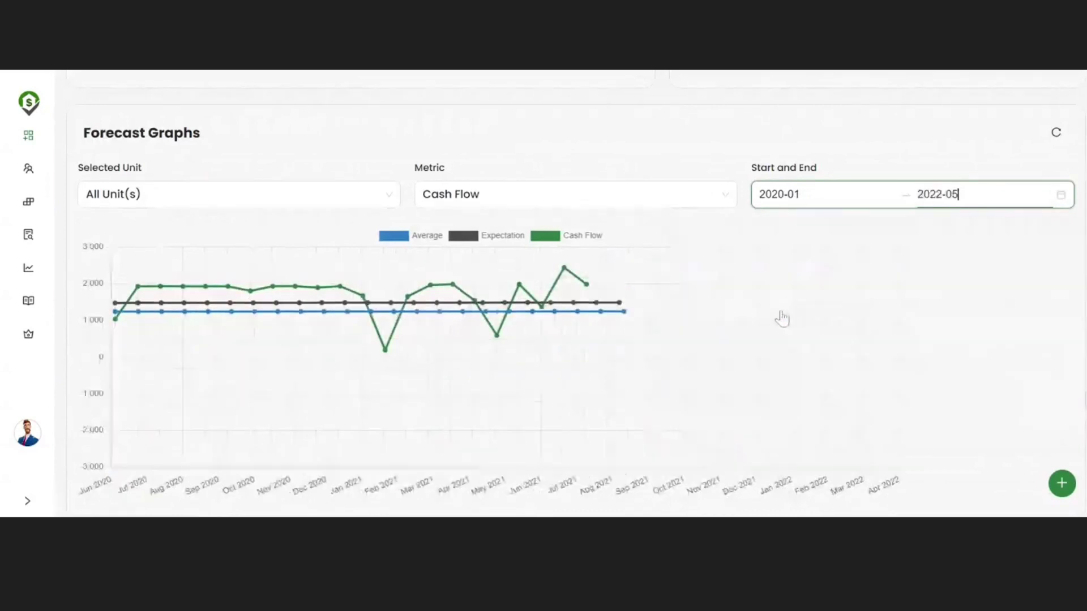
click(974, 306)
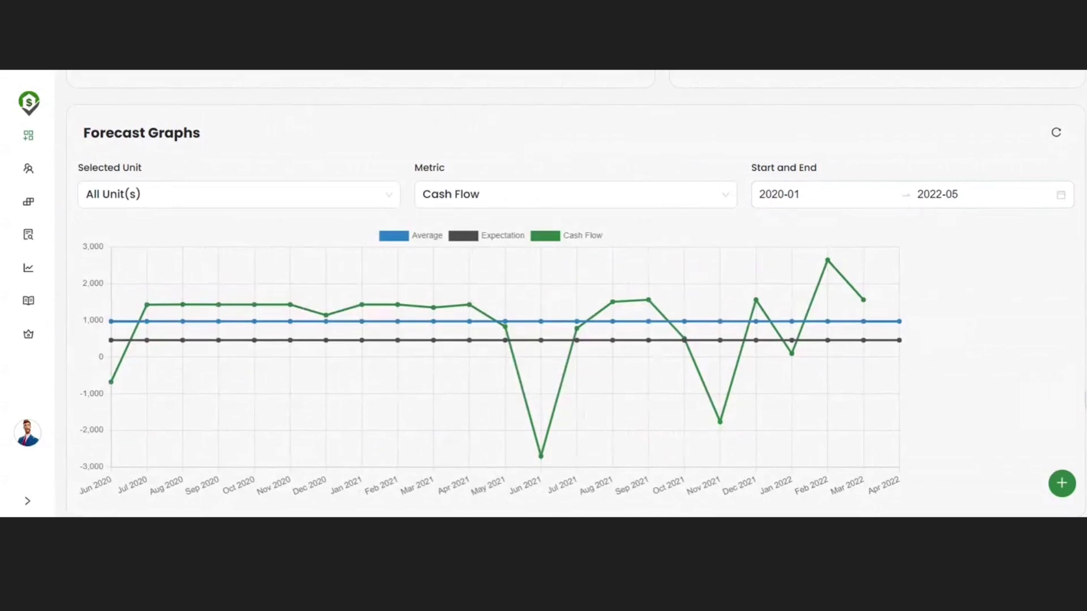
Step: Extend the graph's end month to Jun 2023, covering 2020-01 through 2023-06
click(778, 194)
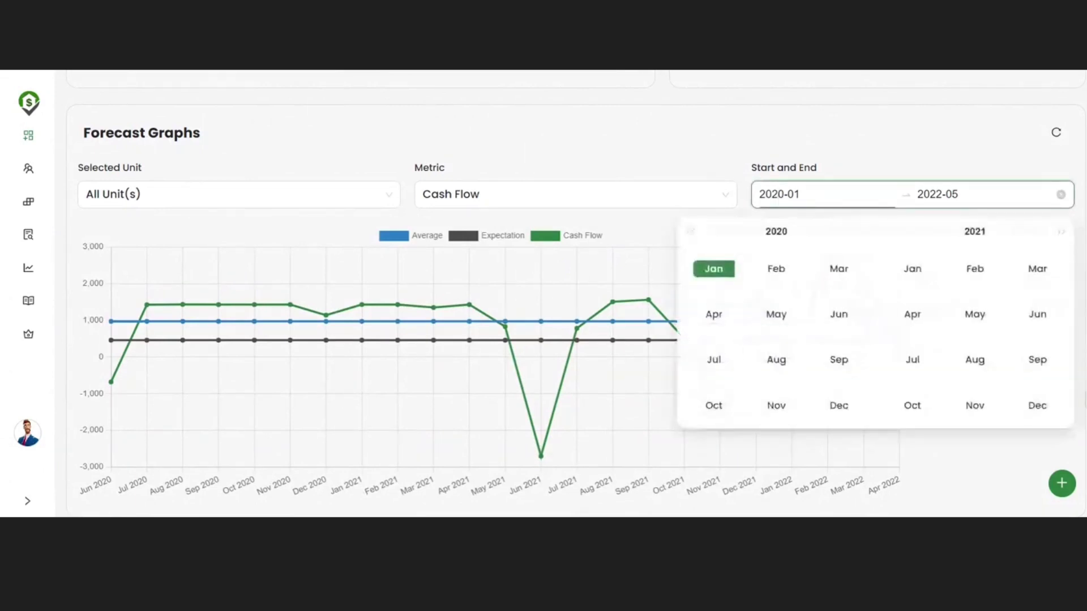
click(930, 195)
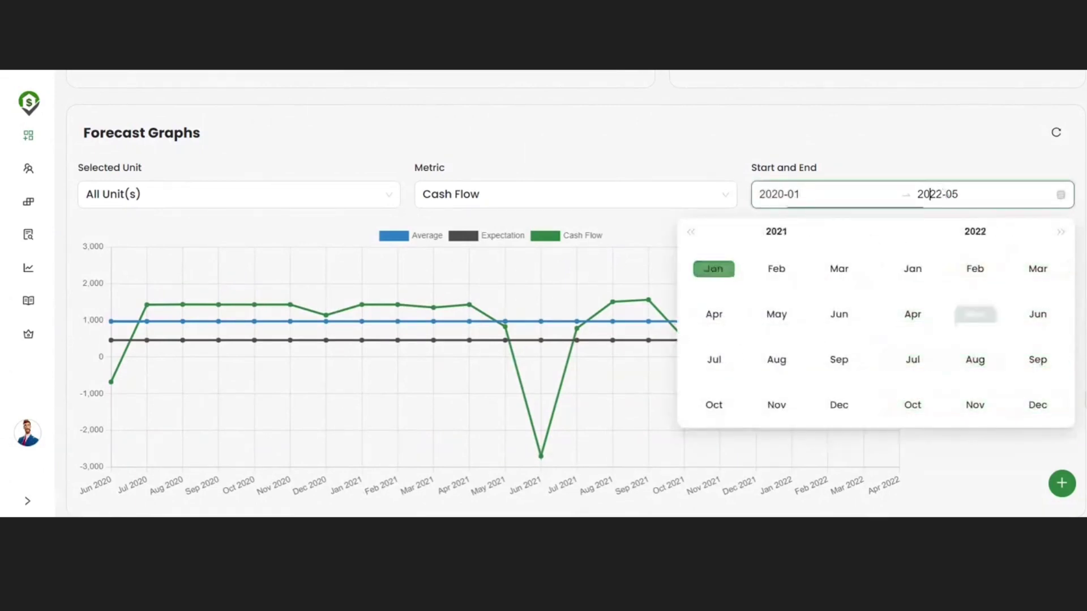
click(1060, 232)
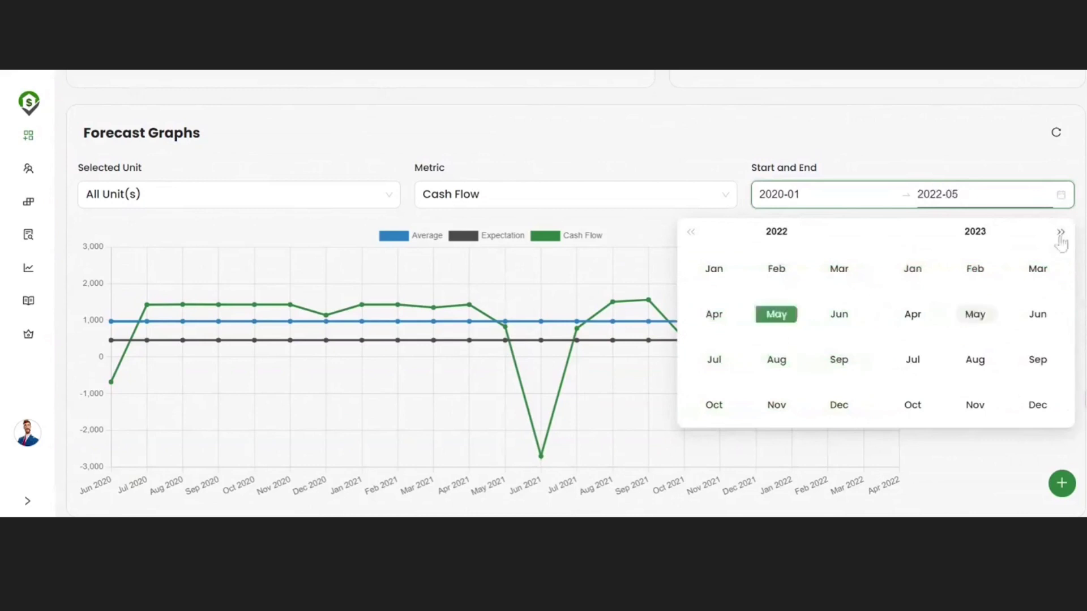
click(1038, 315)
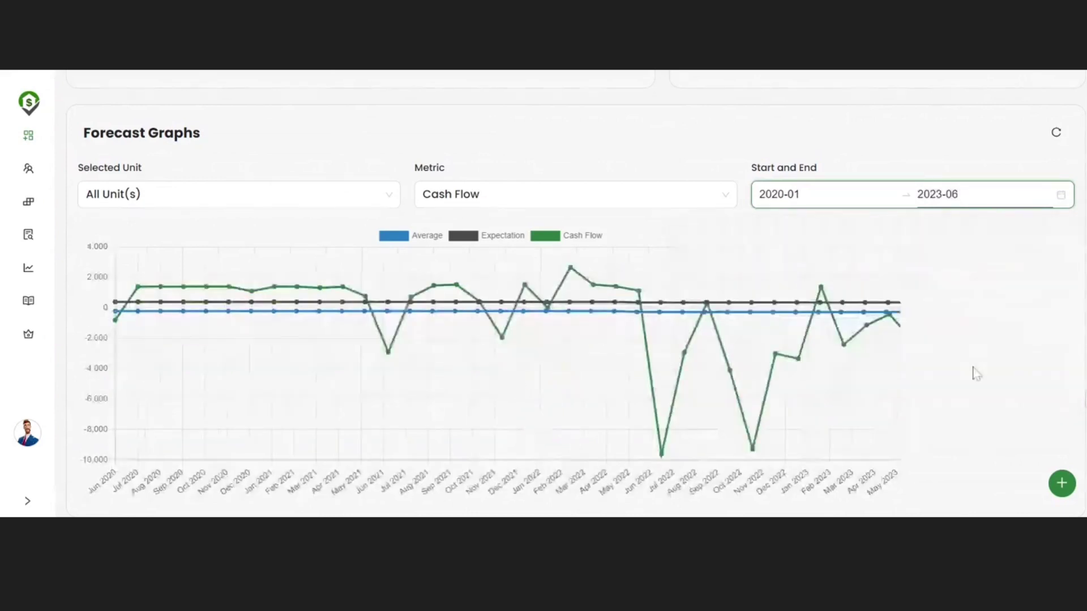
mouse_move(643, 420)
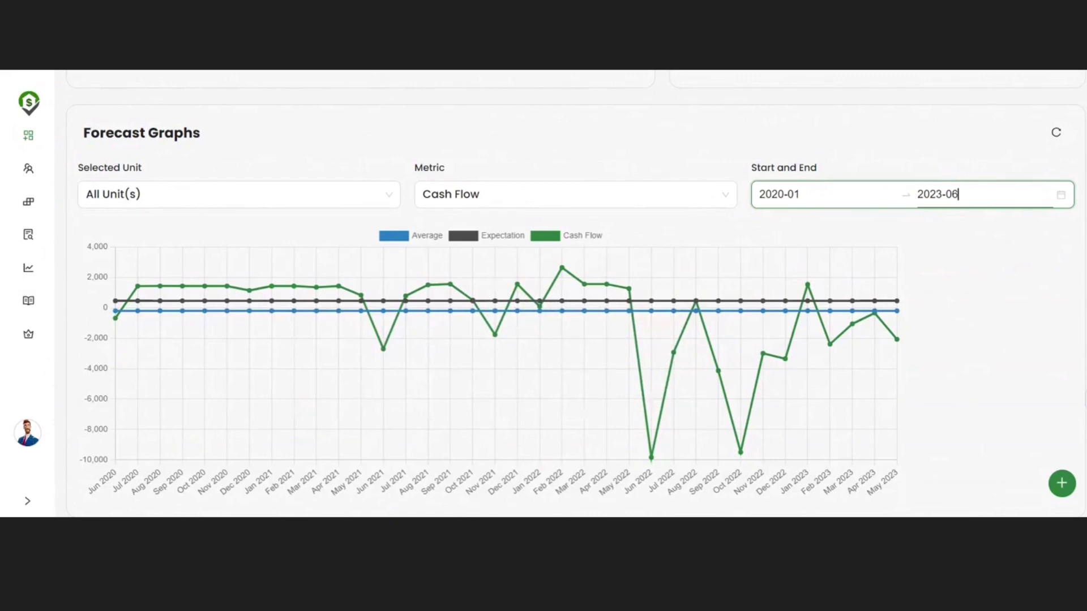
click(29, 137)
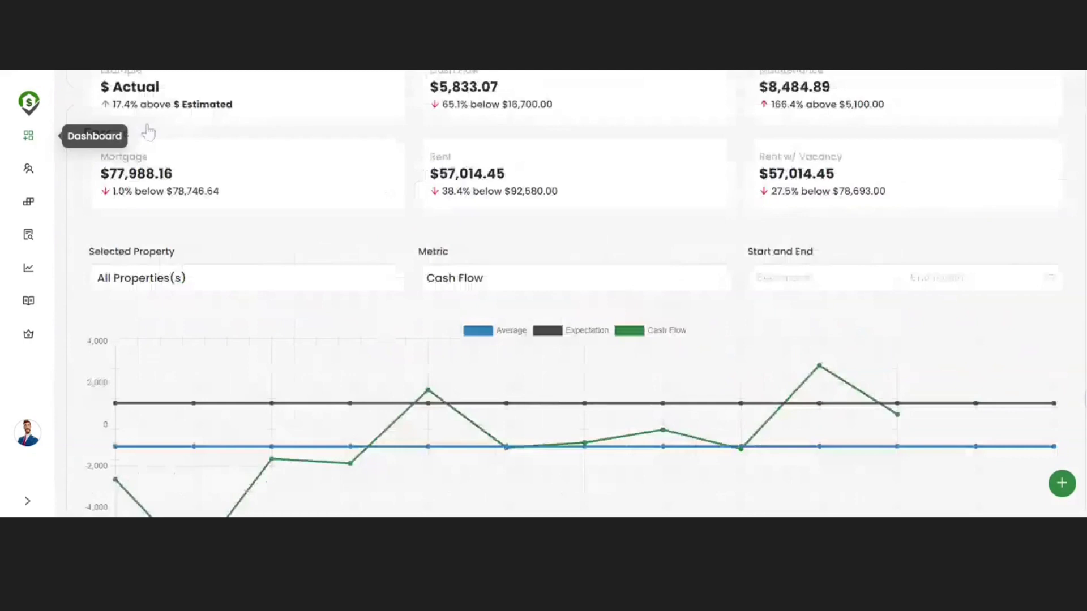
Step: Return to the top of the dashboard and expand the navigation sidebar to show its section labels
scroll(148, 133, up, 6)
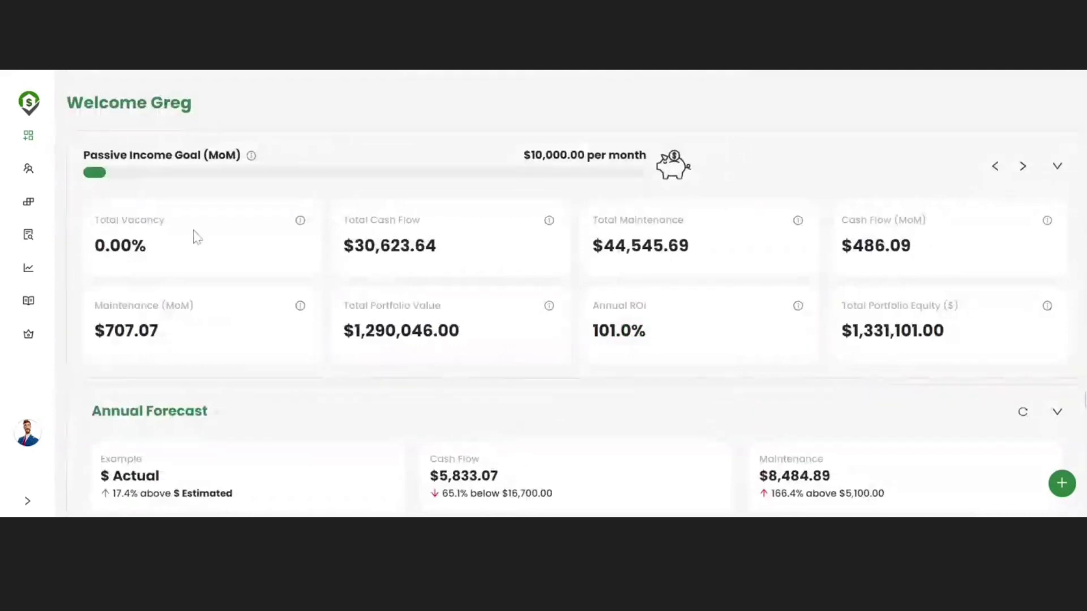
click(28, 501)
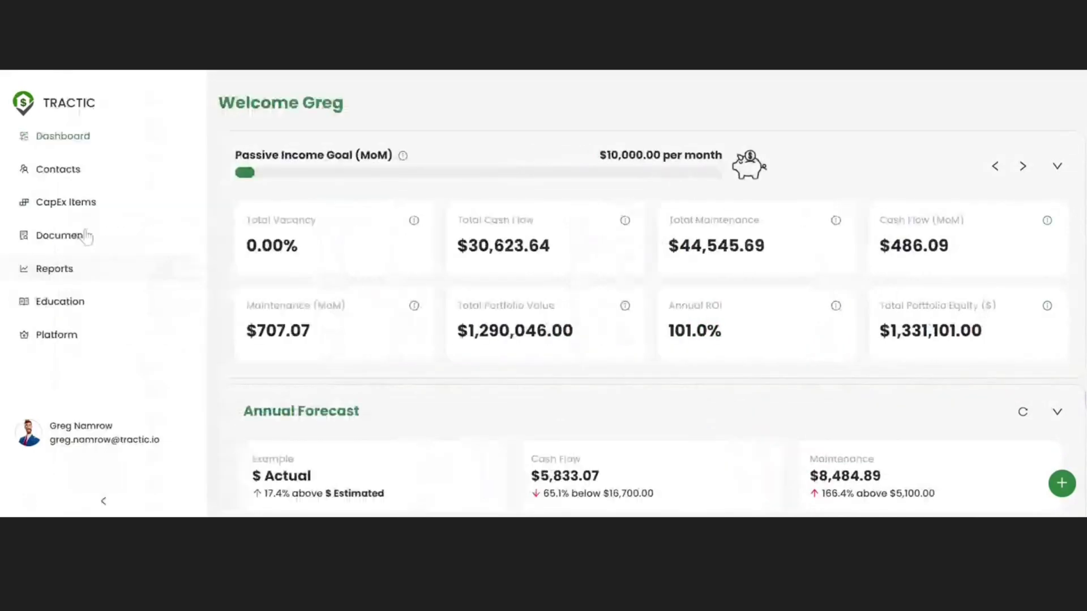
scroll(579, 312, down, 1)
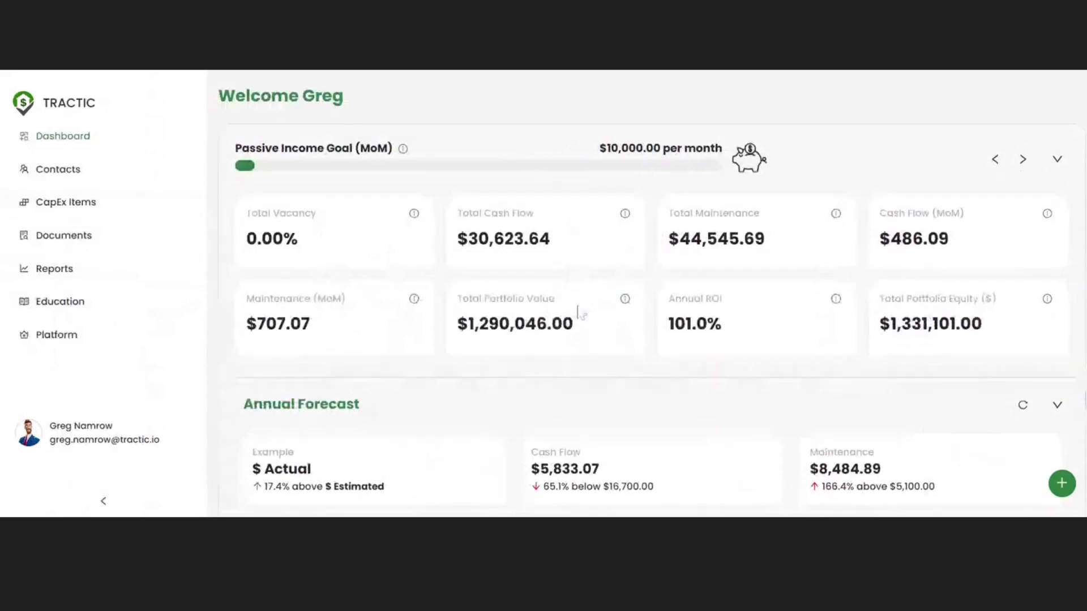
scroll(579, 313, down, 6)
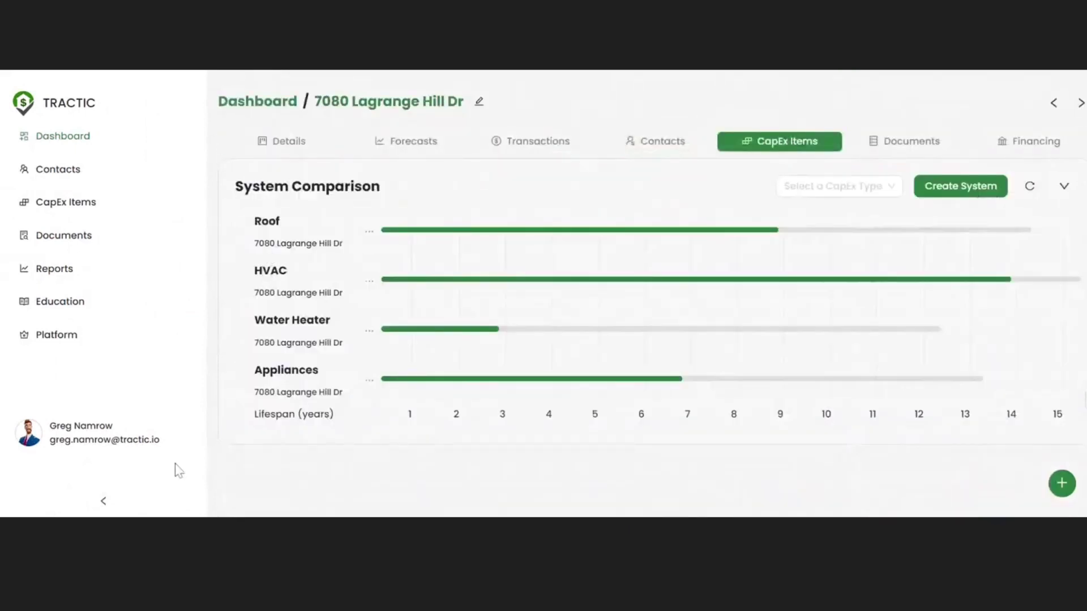
Step: Collapse the sidebar and check the lifespan bars: roof at 39% remaining, water heater at 79%
click(103, 501)
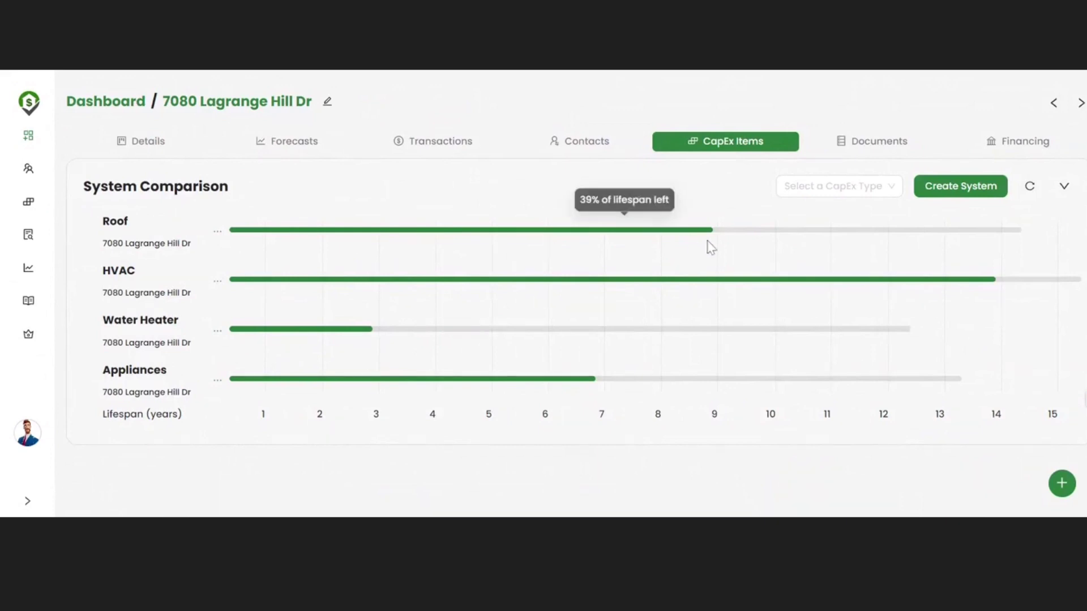
mouse_move(713, 238)
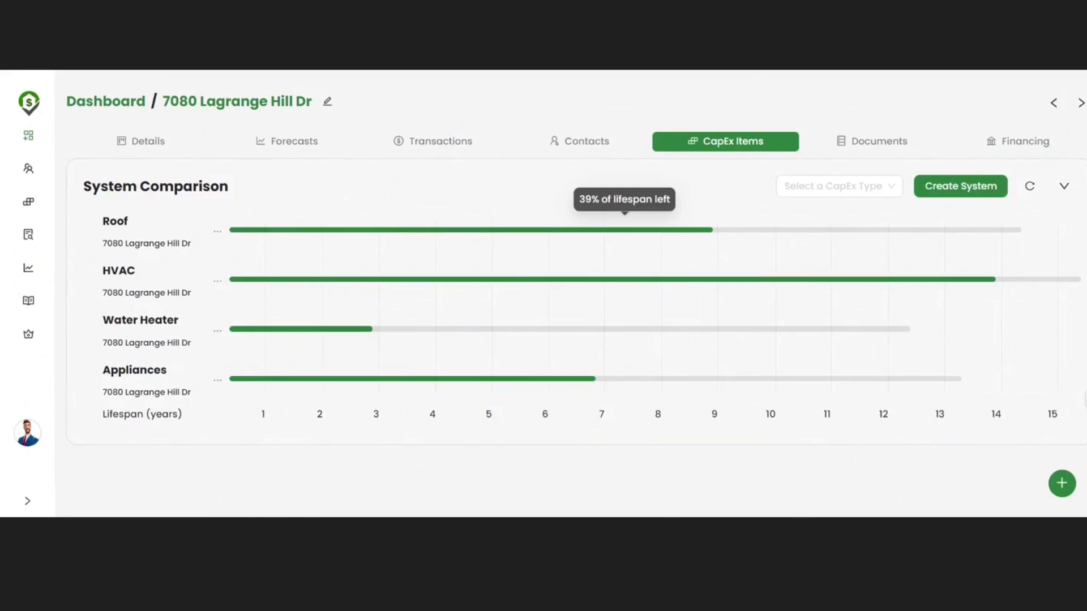
mouse_move(345, 336)
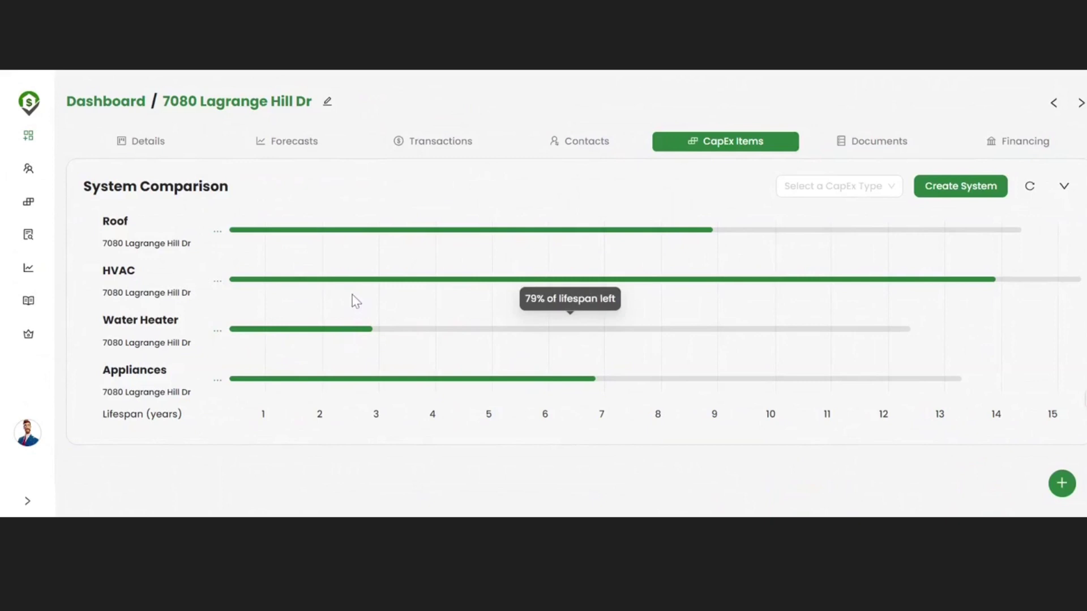
mouse_move(355, 281)
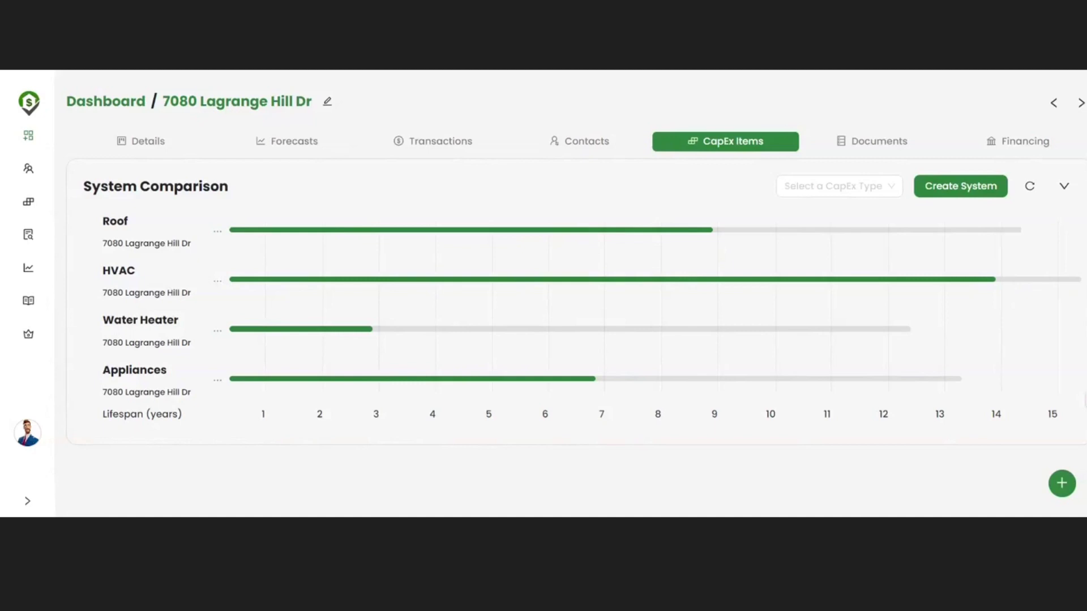
Step: Go to Reports and accept the Tax Disclaimer to list Profit & Loss, Schedule E and cashflow reports
click(27, 269)
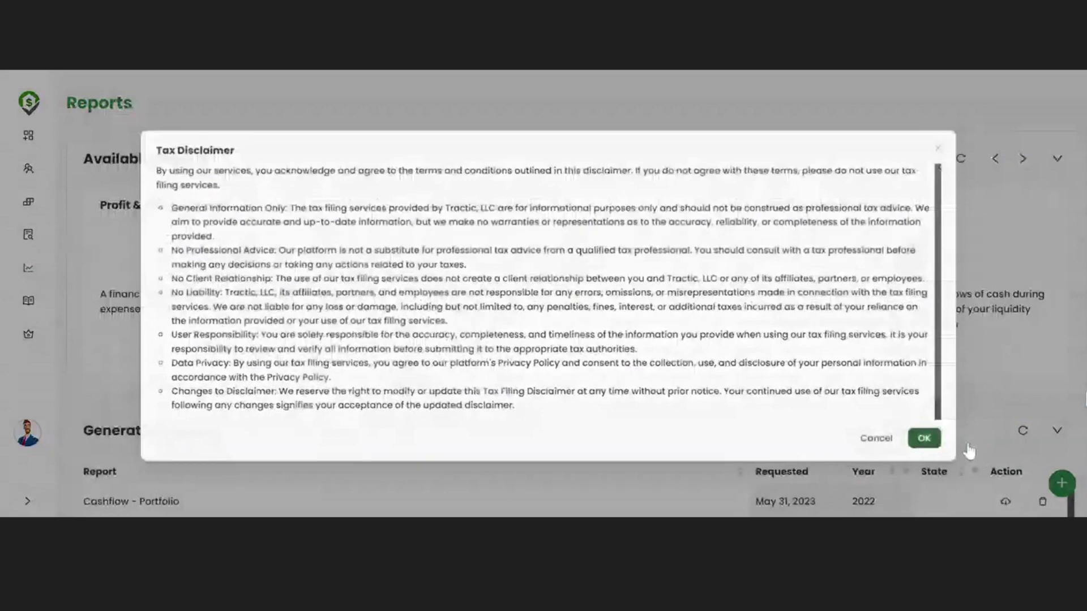
click(923, 438)
scroll(923, 438, down, 1)
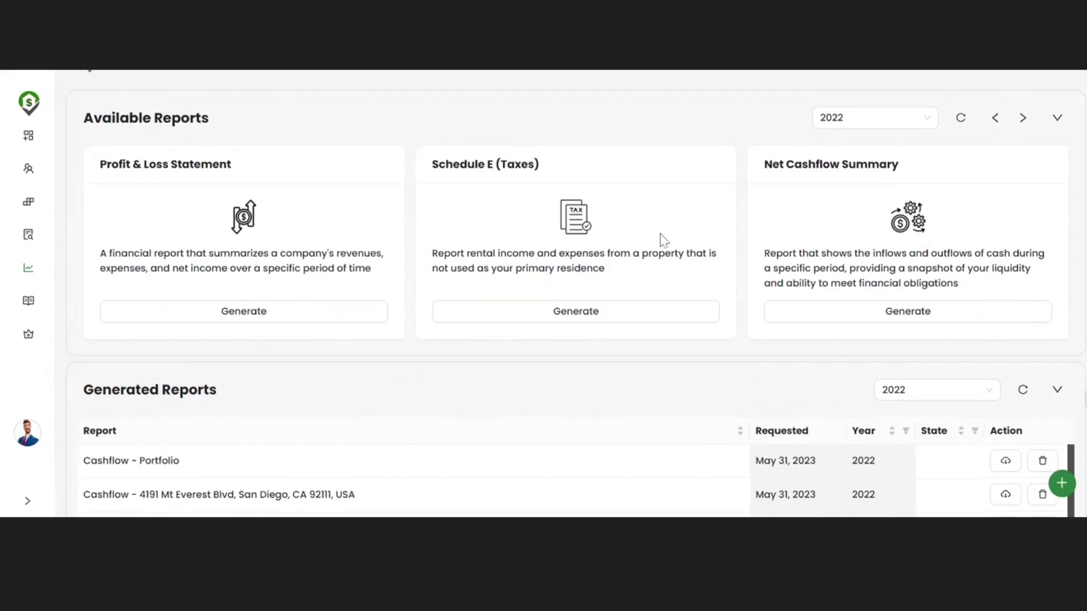
scroll(663, 240, down, 1)
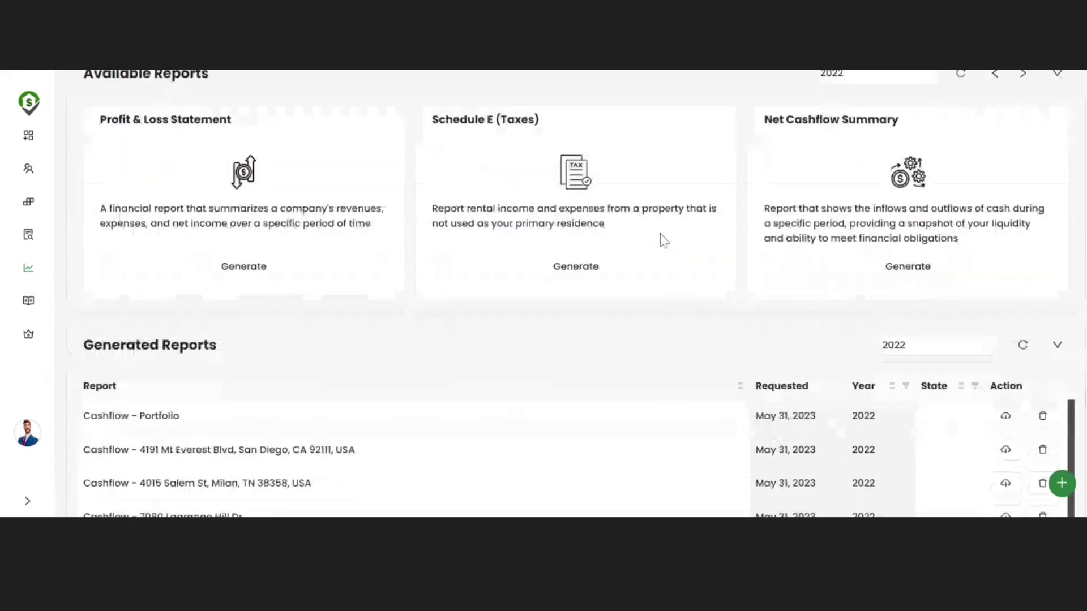
scroll(664, 240, up, 1)
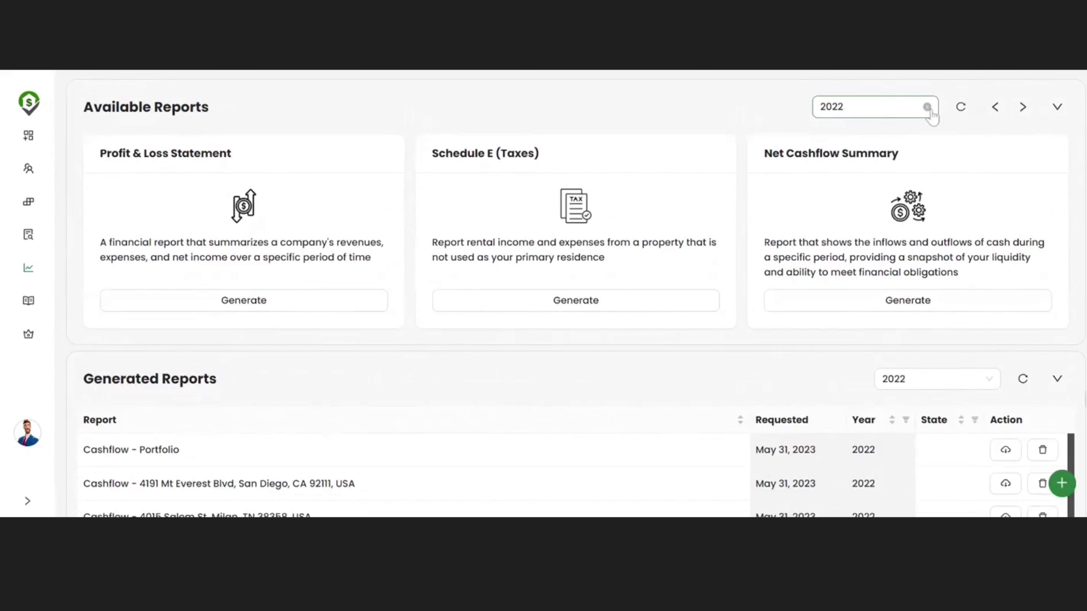
scroll(768, 202, down, 2)
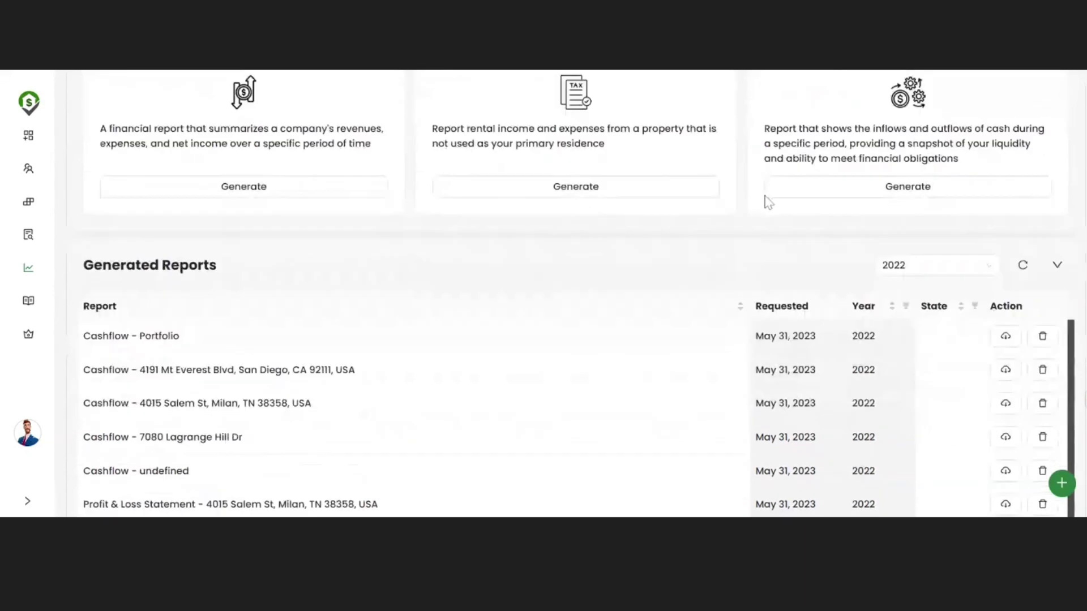
scroll(644, 238, up, 1)
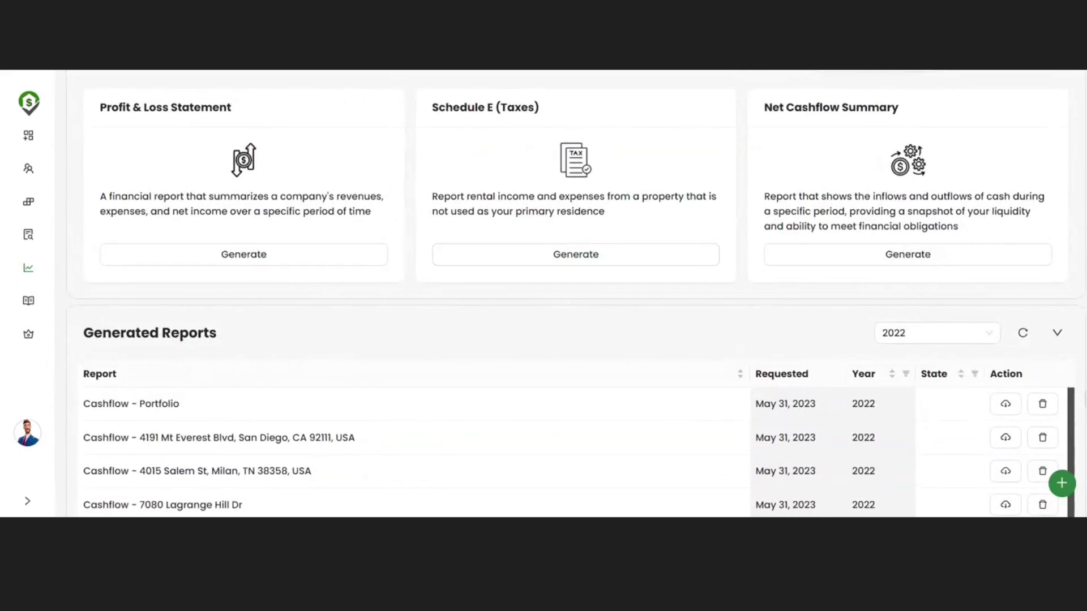
scroll(558, 315, down, 4)
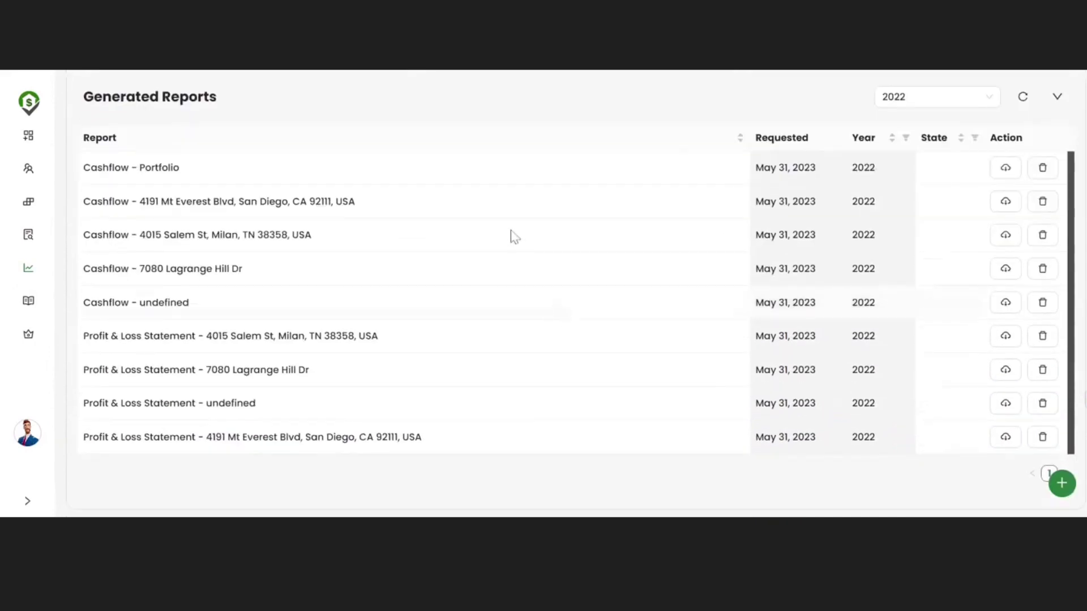
scroll(486, 376, up, 4)
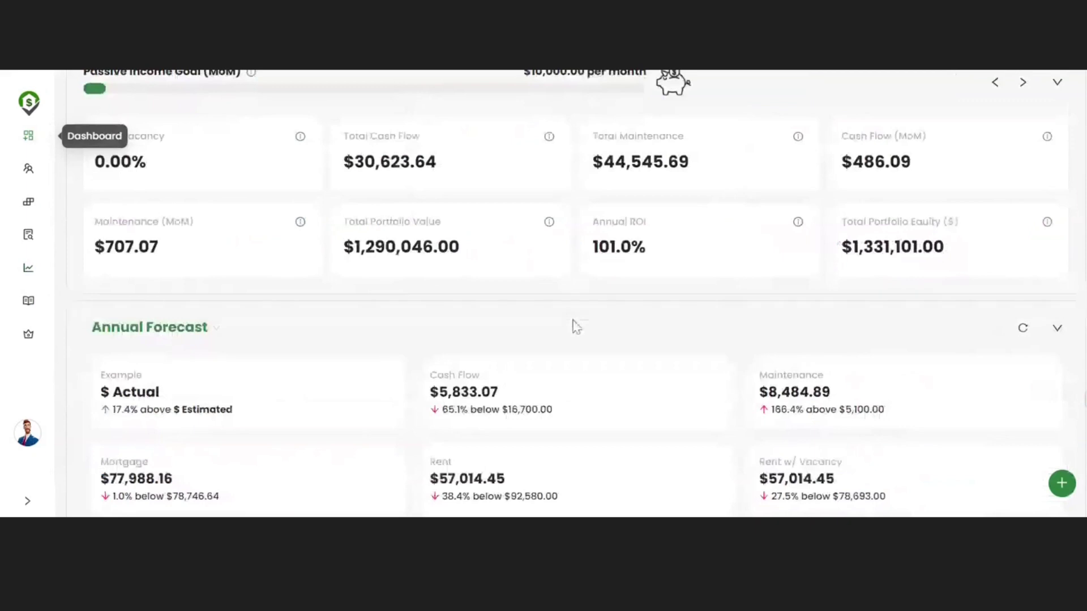
scroll(573, 326, down, 9)
scroll(576, 327, down, 3)
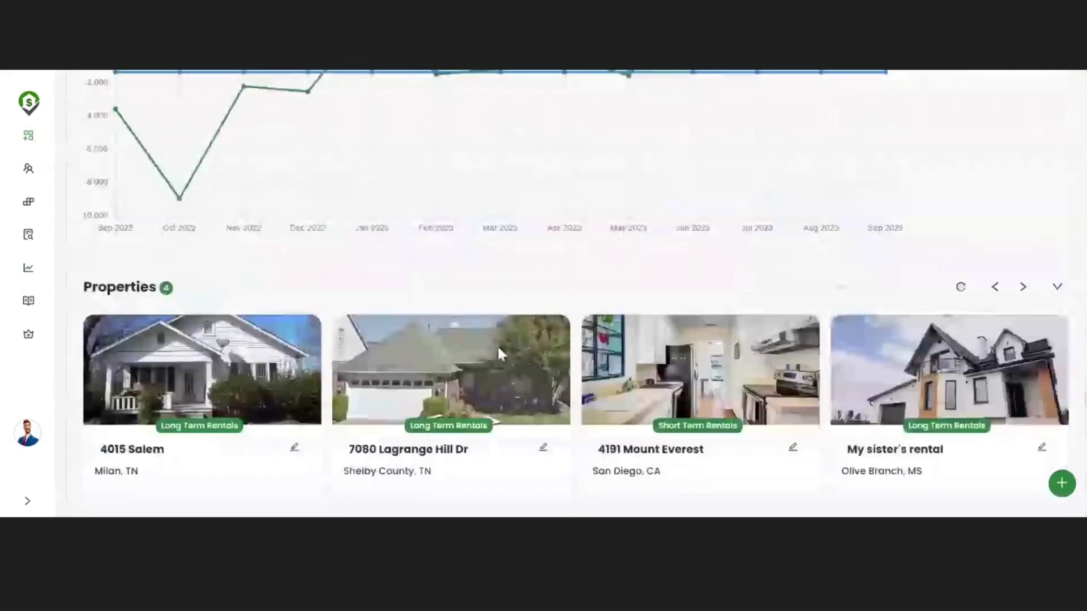
click(499, 350)
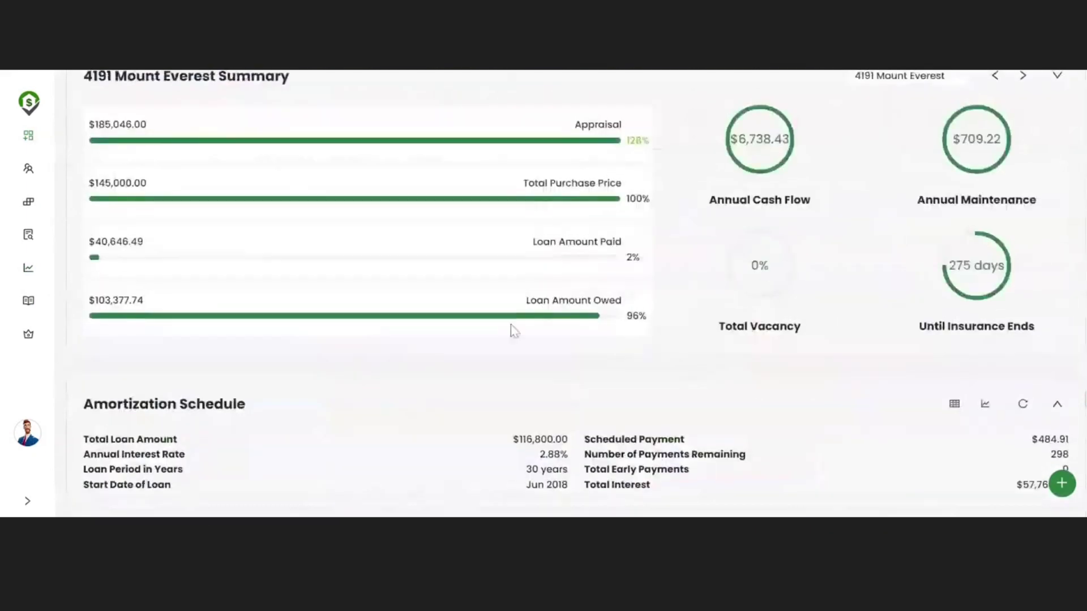
click(428, 149)
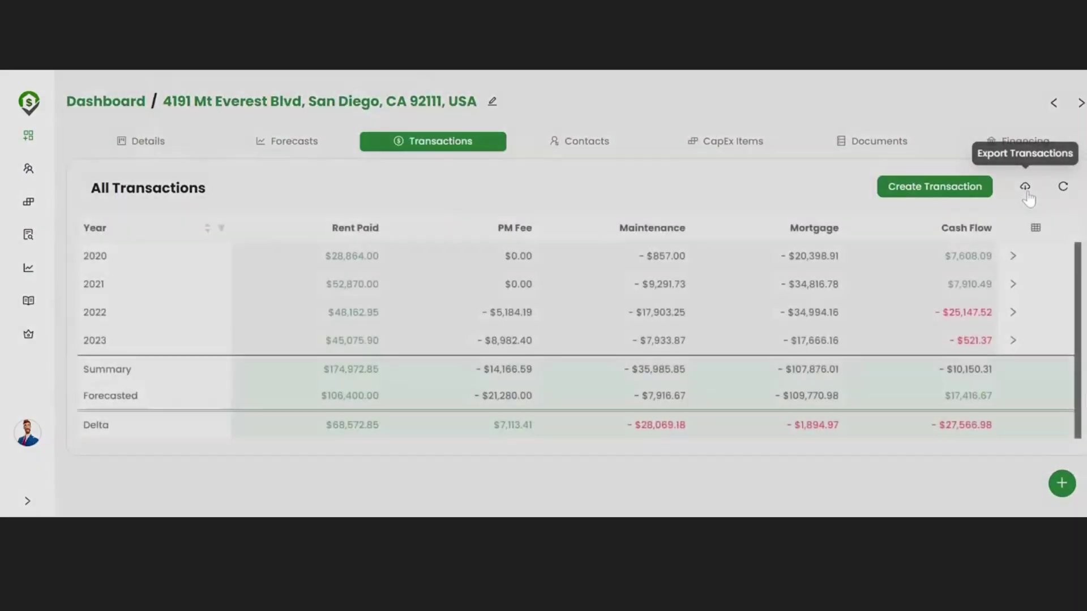
Step: Set up an Excel transactions export for 2017-03-01 to 2023-07-26 including receipts and attached documents
click(1027, 194)
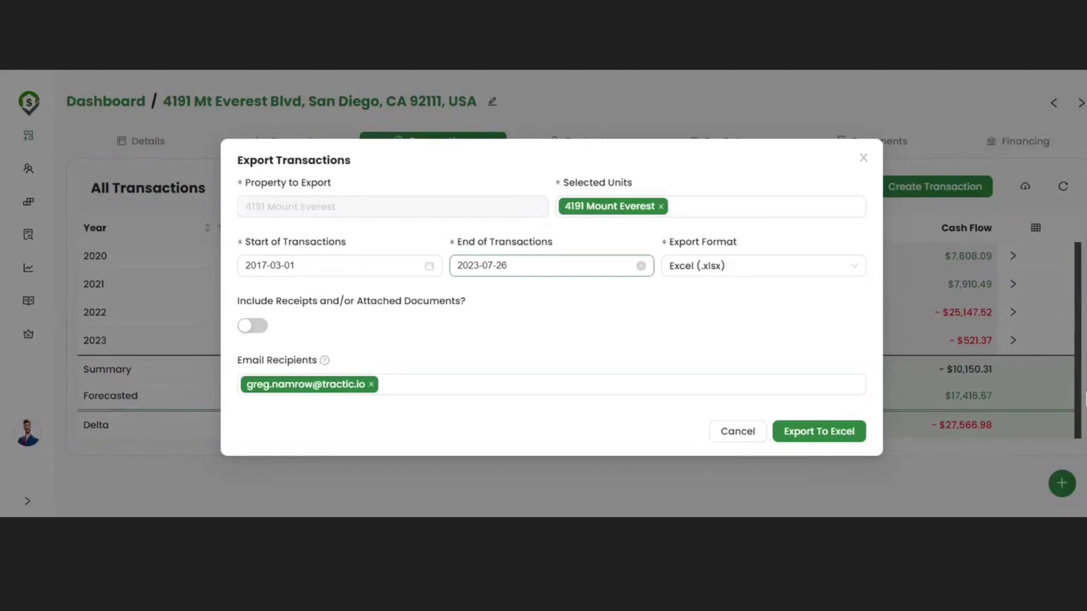
click(255, 326)
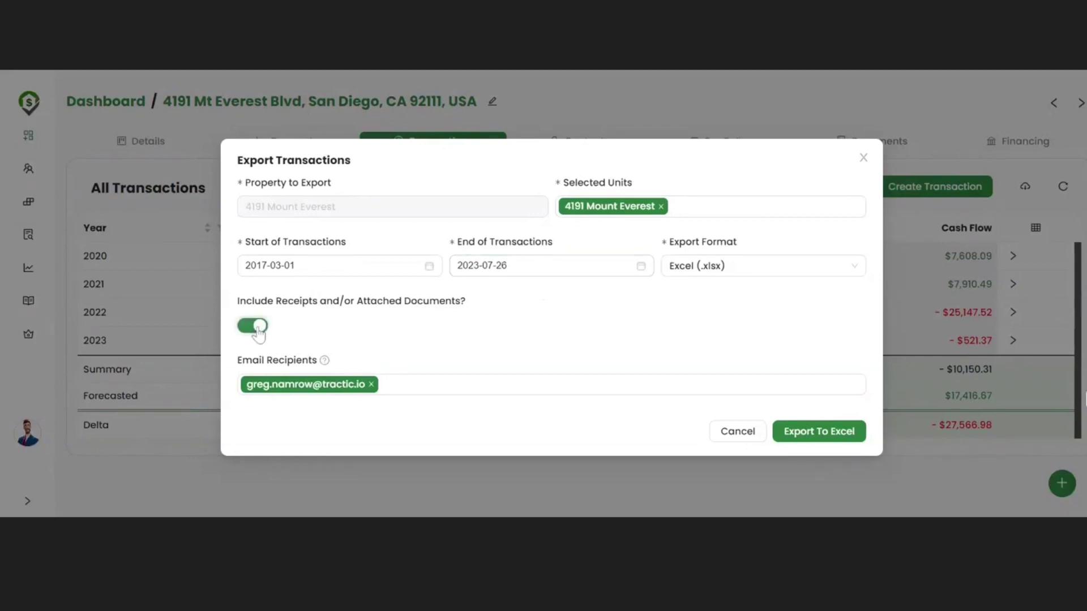